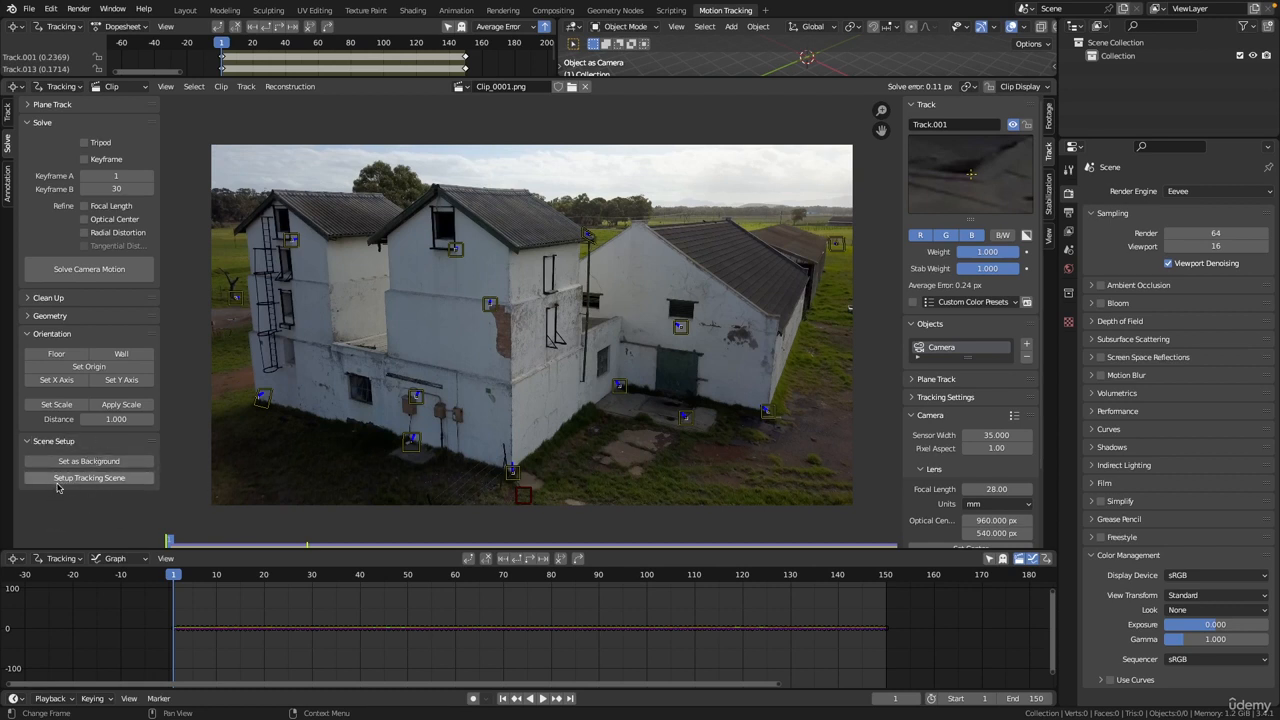
Set up the tracking scene from the solved camera motion and switch to the Layout workspace
left_click(129, 479)
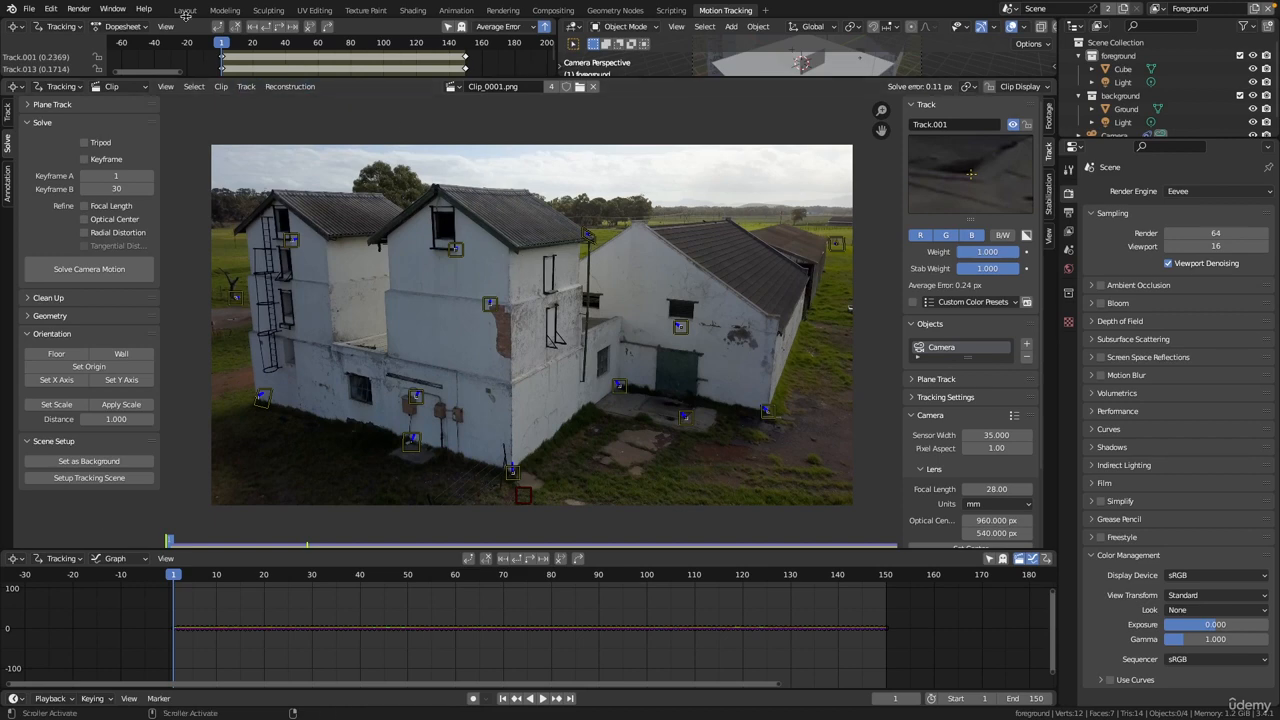
left_click(187, 12)
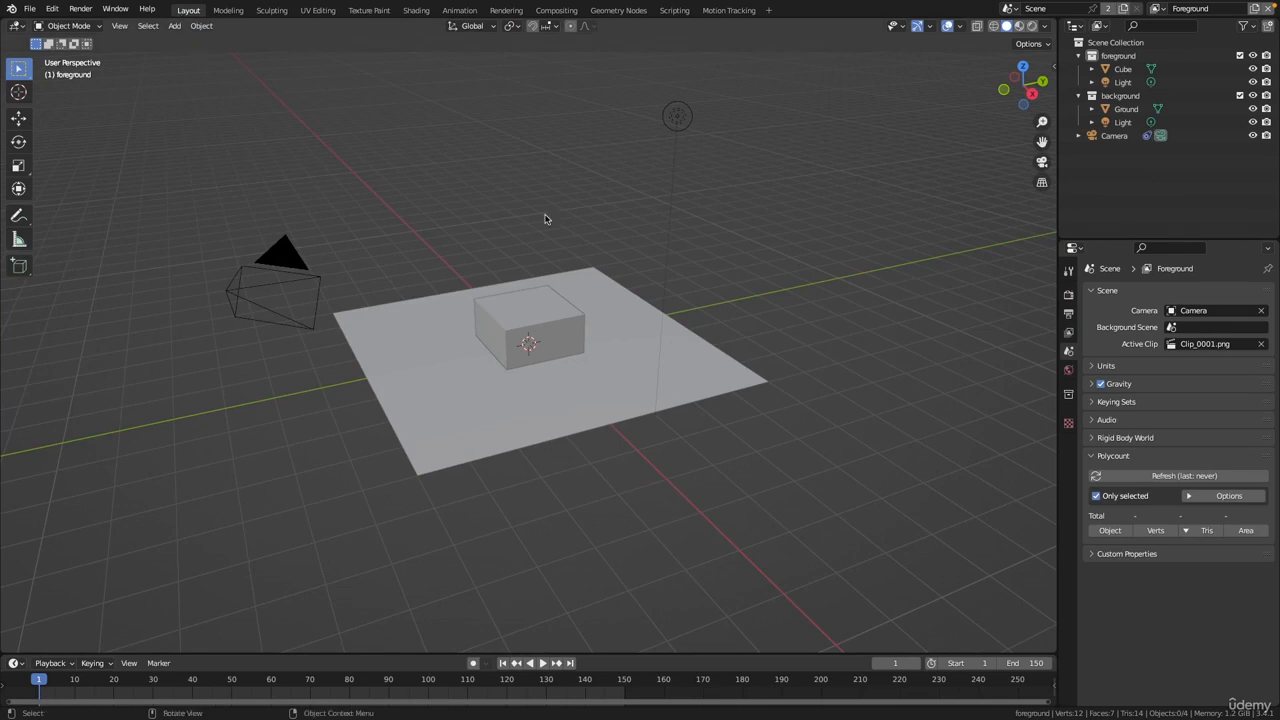
Inspect the generated camera, light, ground plane and cube by selecting each one in the 3D viewport
middle_click_drag(543, 217, 352, 336)
left_click(252, 292)
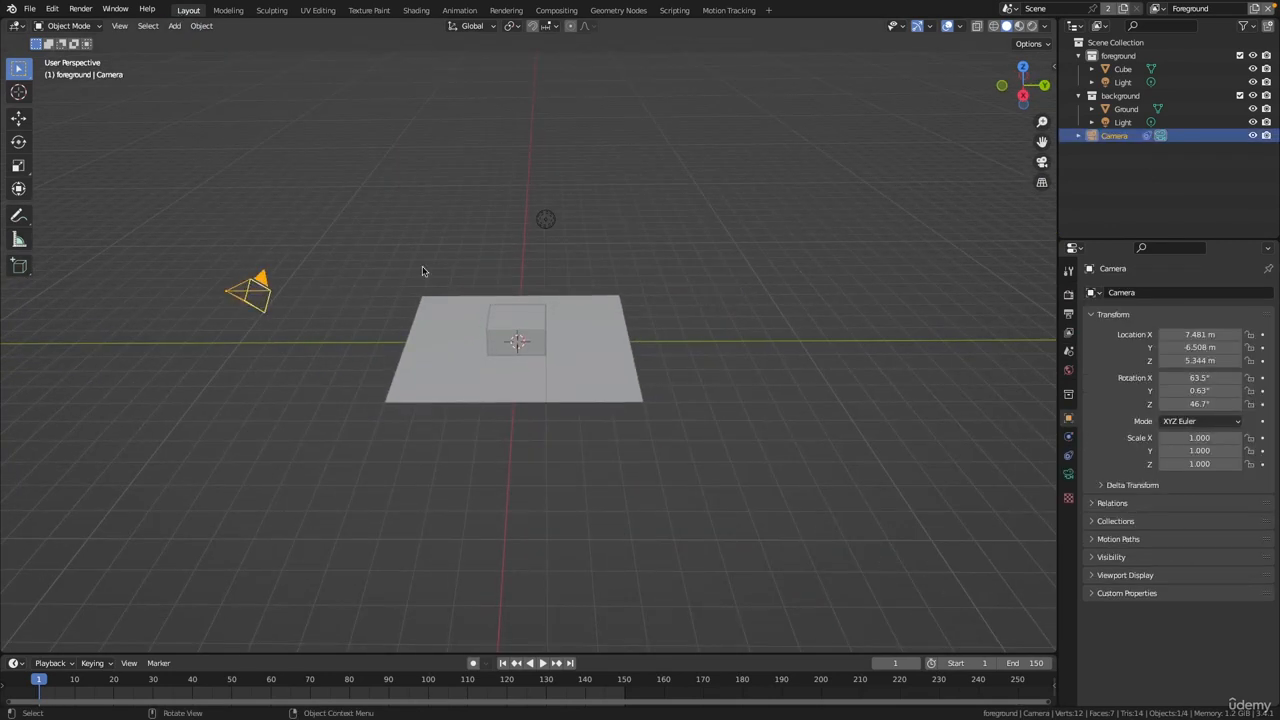
left_click(548, 223)
middle_click_drag(600, 251, 617, 226)
left_click(585, 348)
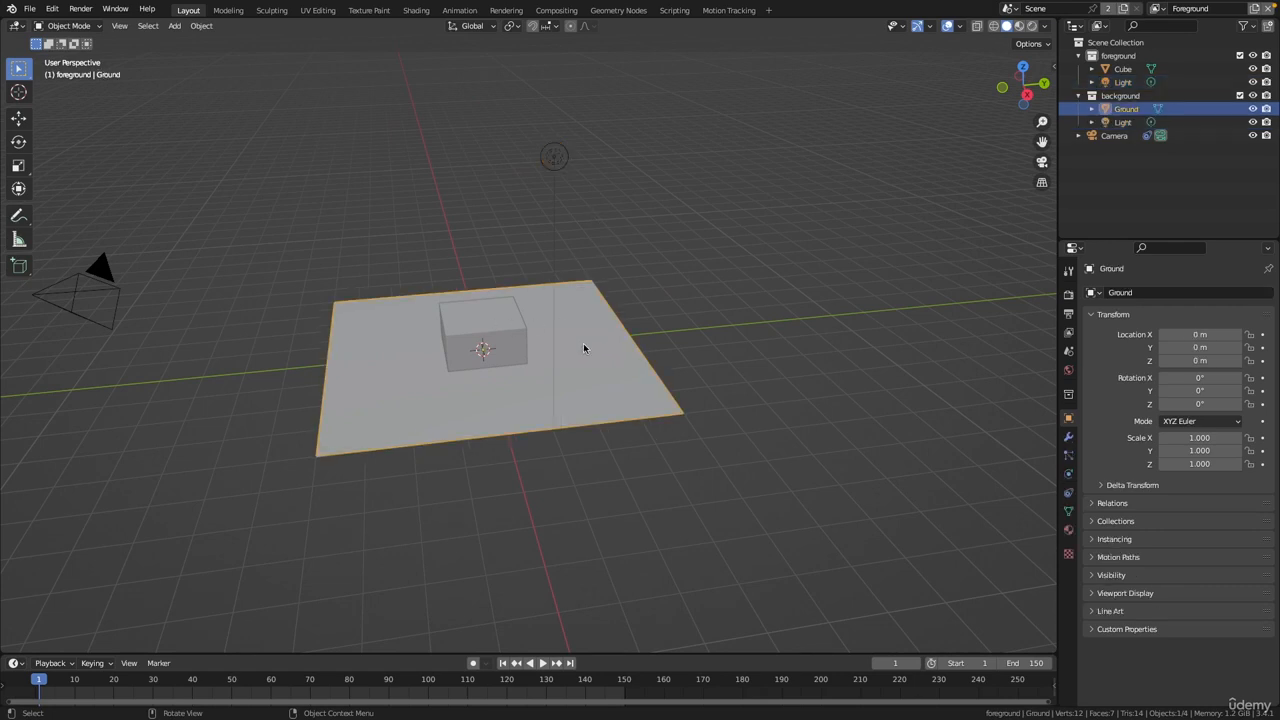
left_click(490, 321)
middle_click_drag(749, 280, 434, 477)
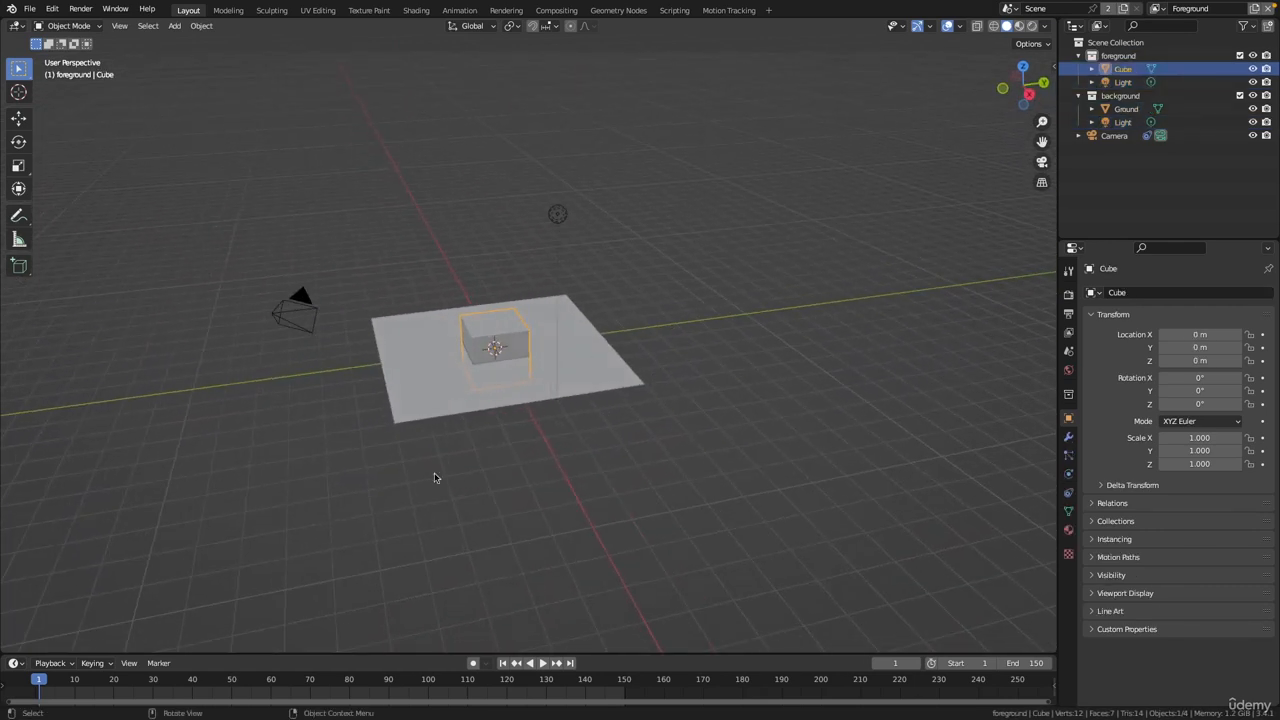
Enlarge the timeline, play the animation to observe the tracked camera's movement, and return to frame 1
left_click_drag(251, 654, 251, 607)
key("space")
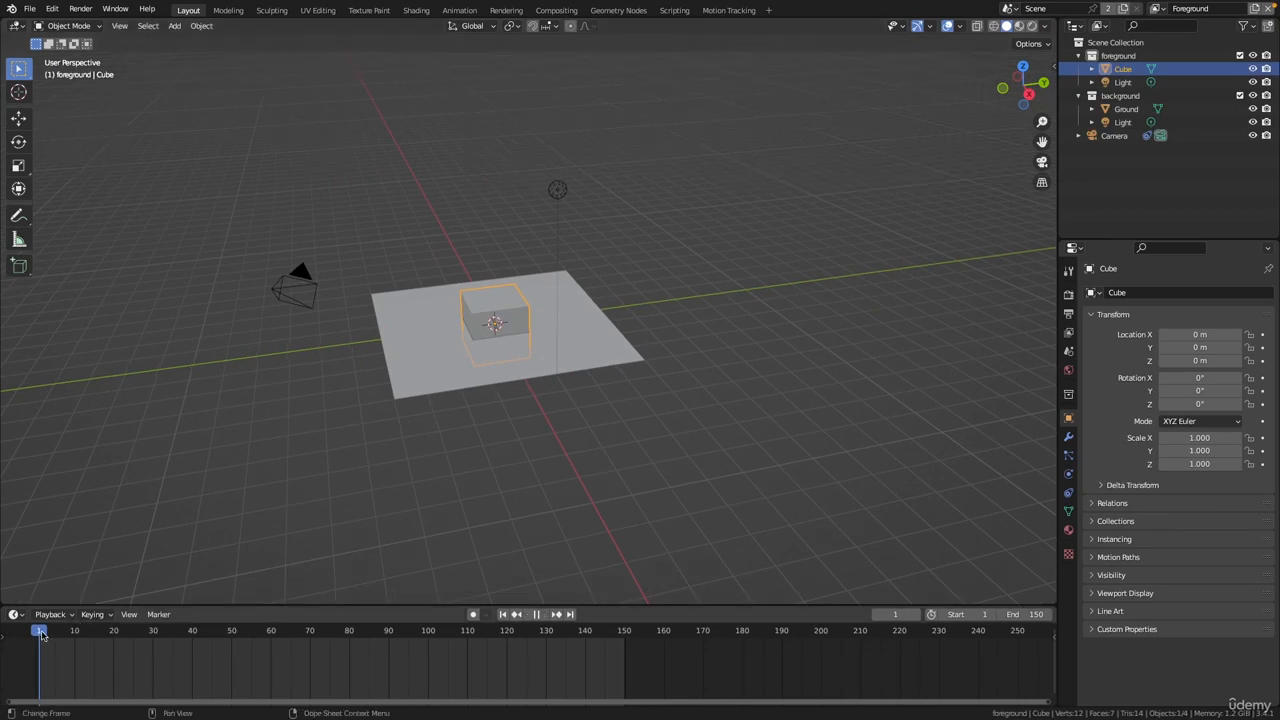
key("space")
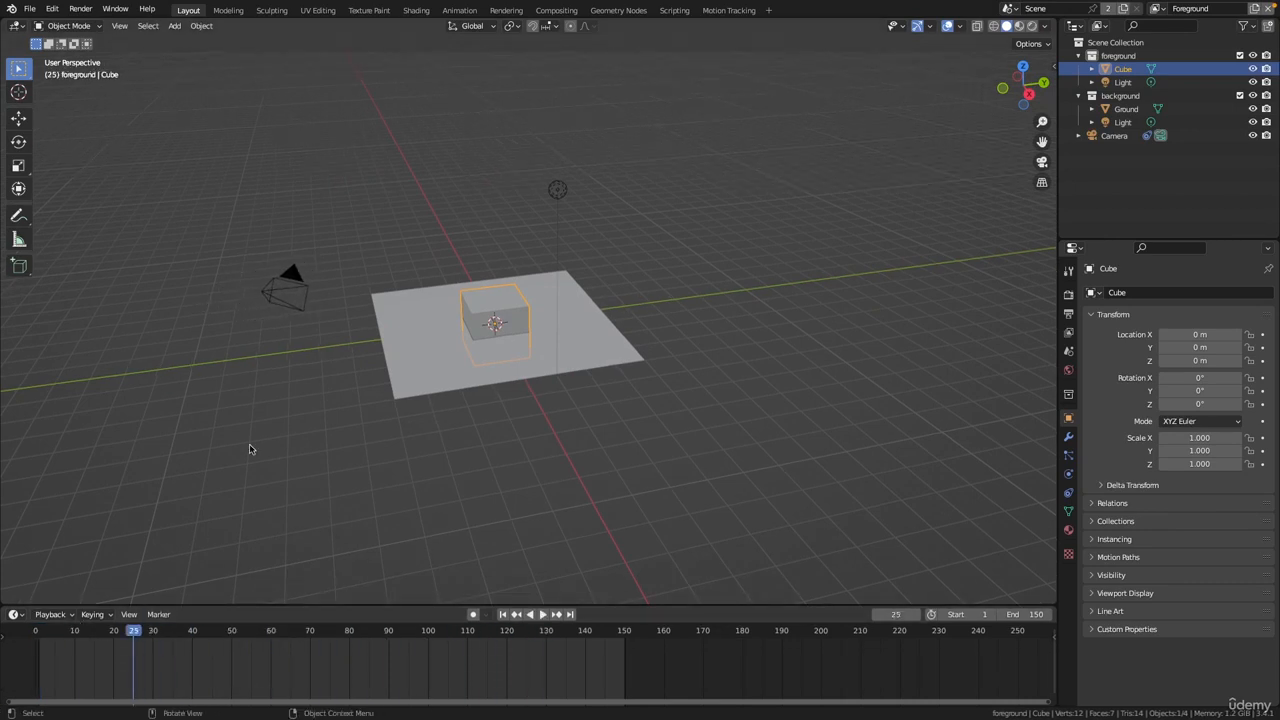
left_click(272, 292)
middle_click_drag(422, 405, 514, 354)
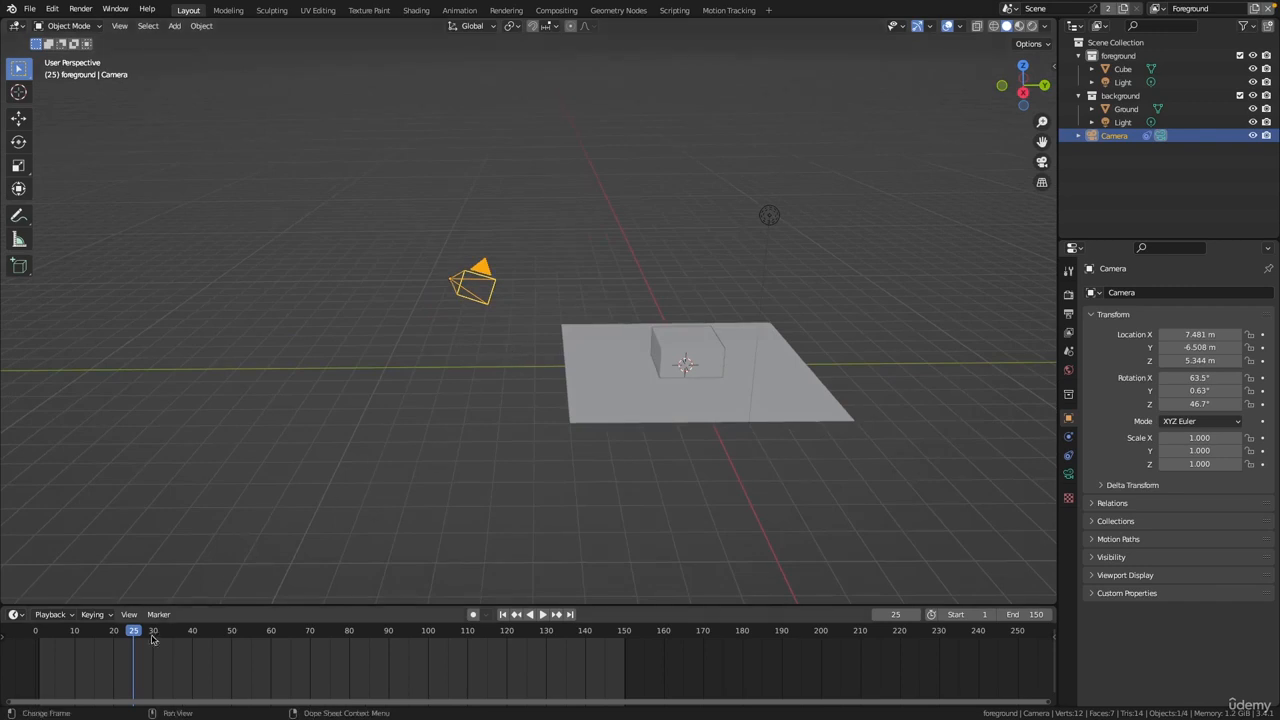
key("space")
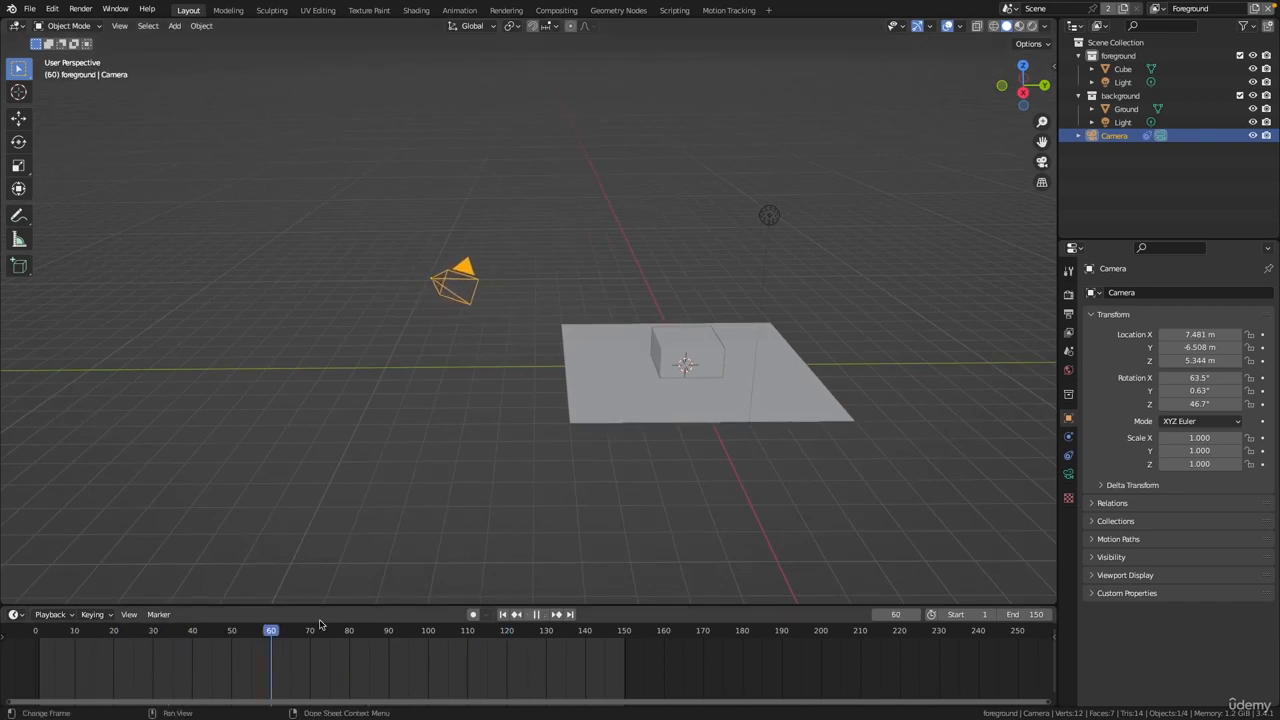
key("space")
key("shift+Left")
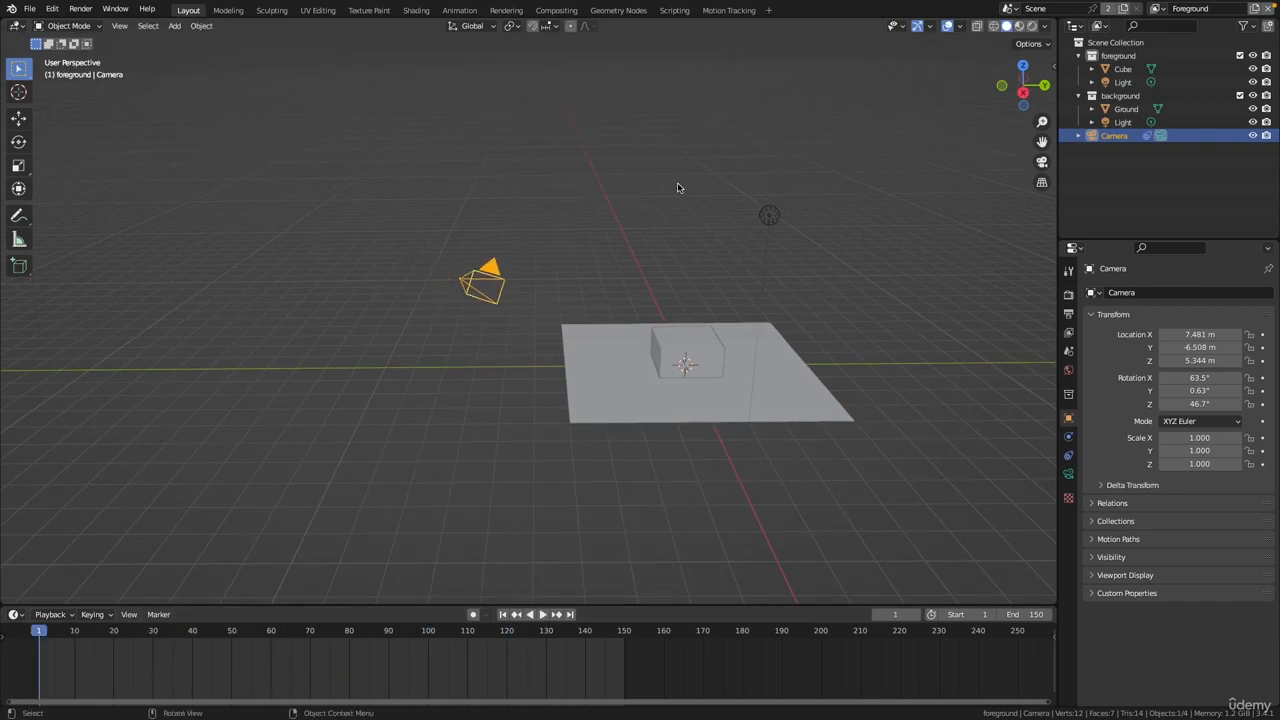
Look through the tracked camera to check the ground plane and cube against the footage
left_click(1041, 163)
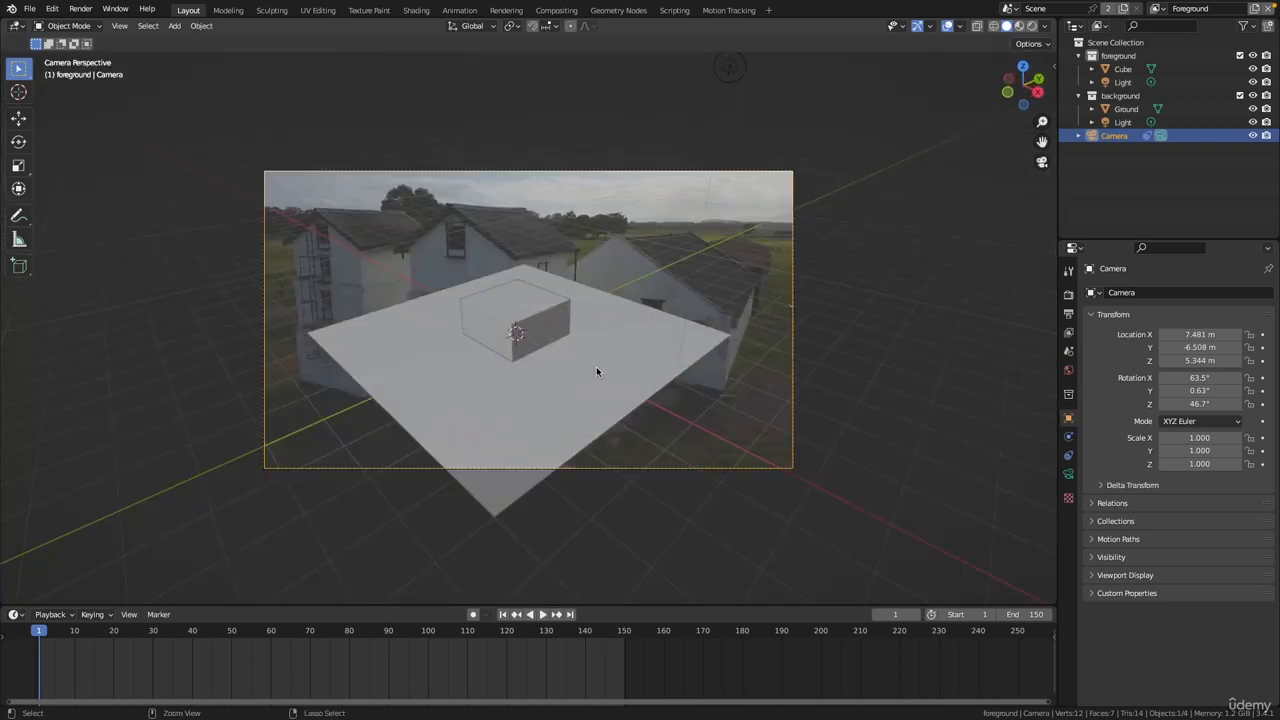
scroll(596, 366, "up", 3)
scroll(560, 372, "down", 1)
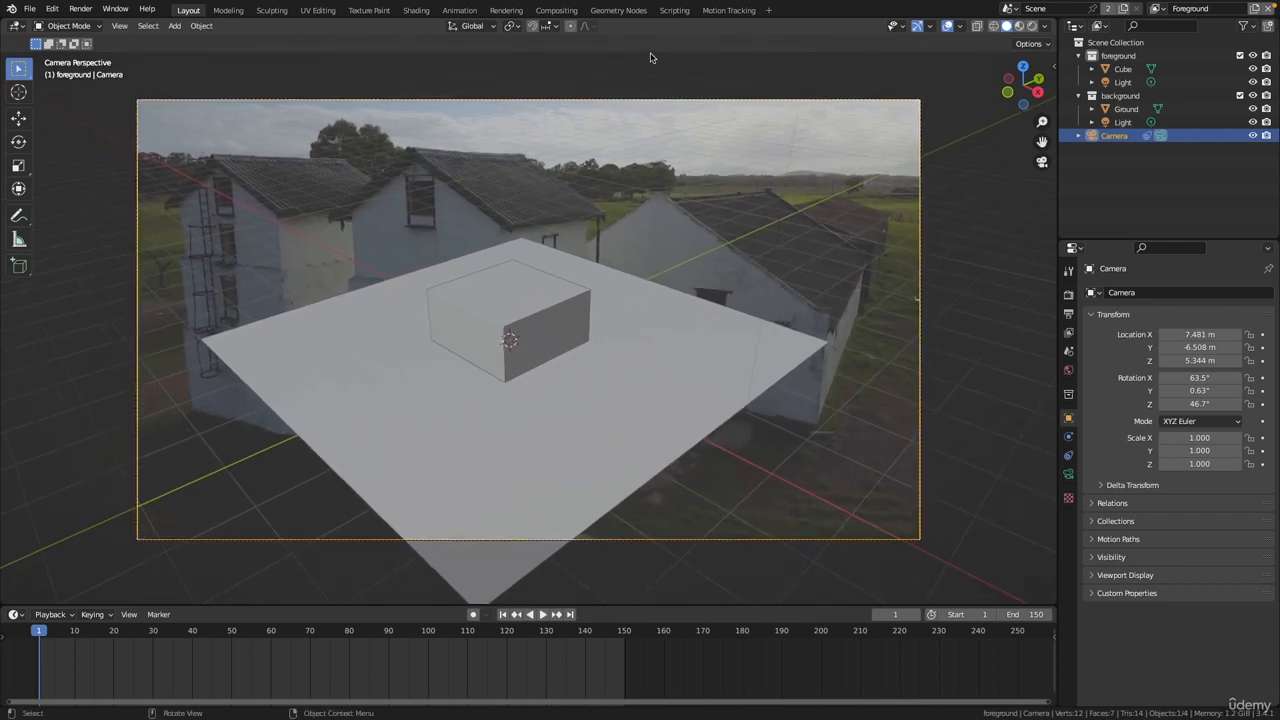
Compare the tracked footage in the Motion Tracking workspace with the ground plane and camera placement in the Layout workspace
left_click(729, 11)
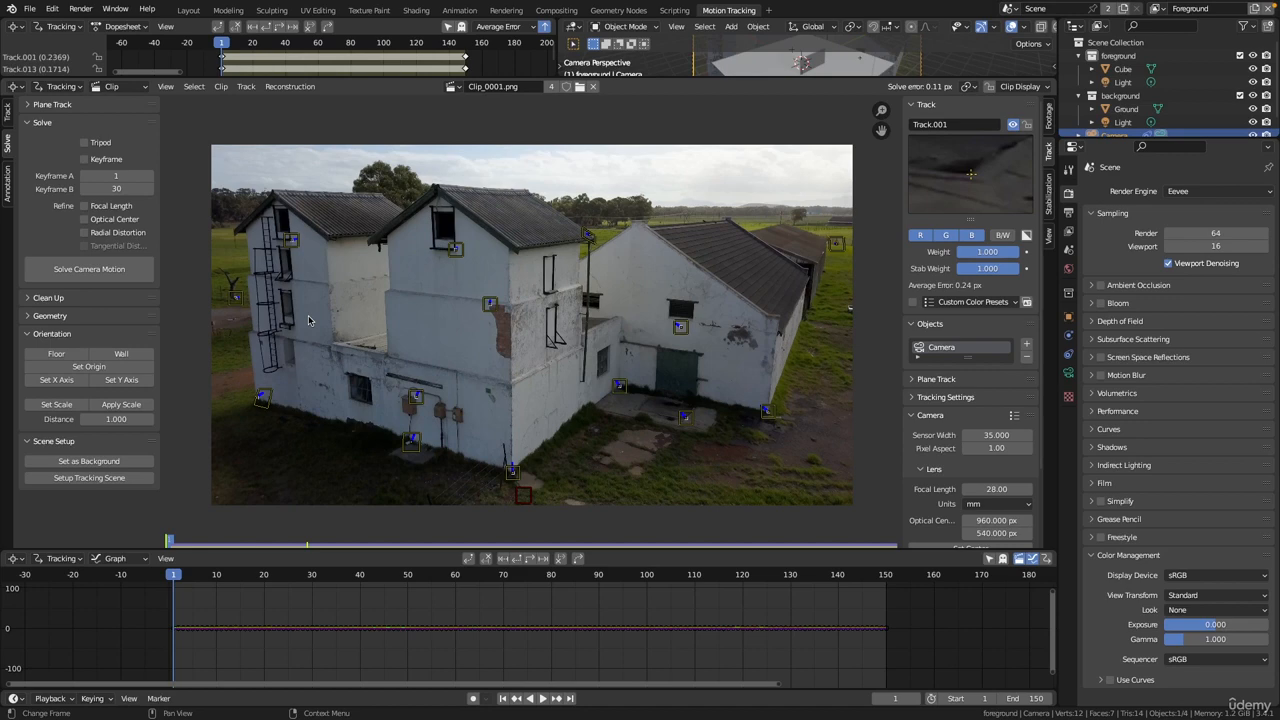
left_click(189, 11)
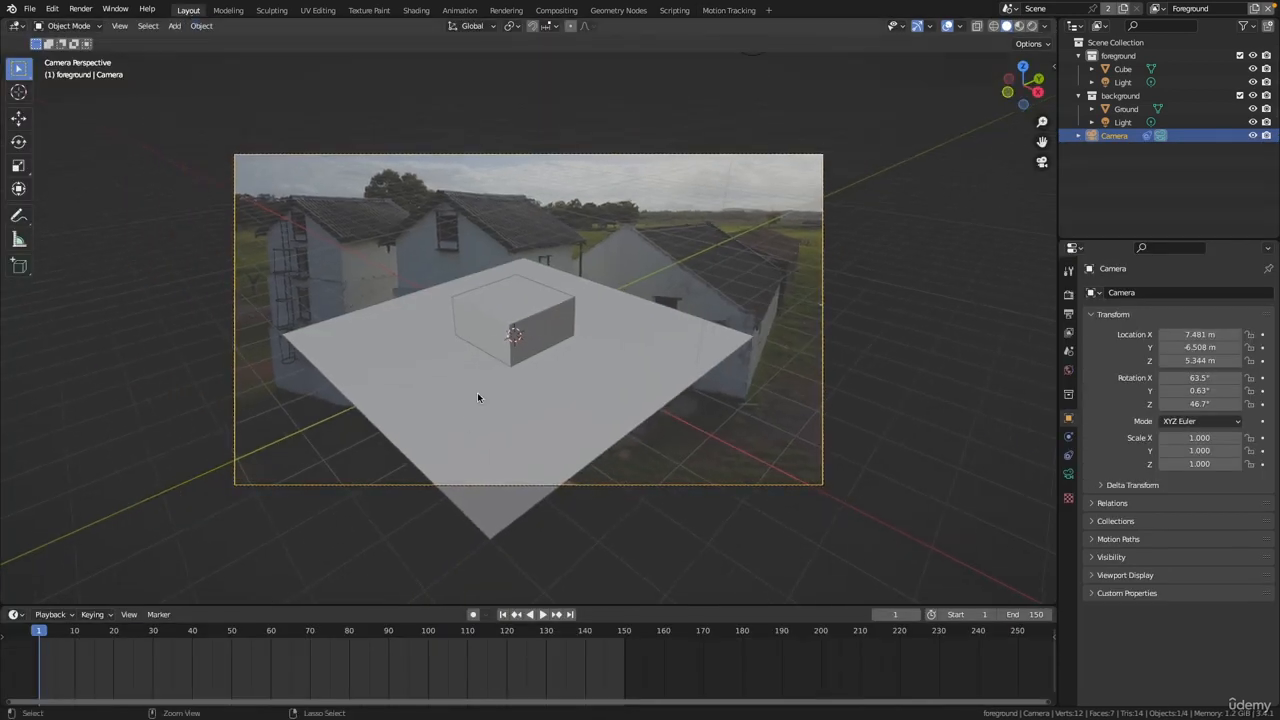
middle_click_drag(477, 397, 578, 333)
scroll(498, 325, "down", 10, "ctrl")
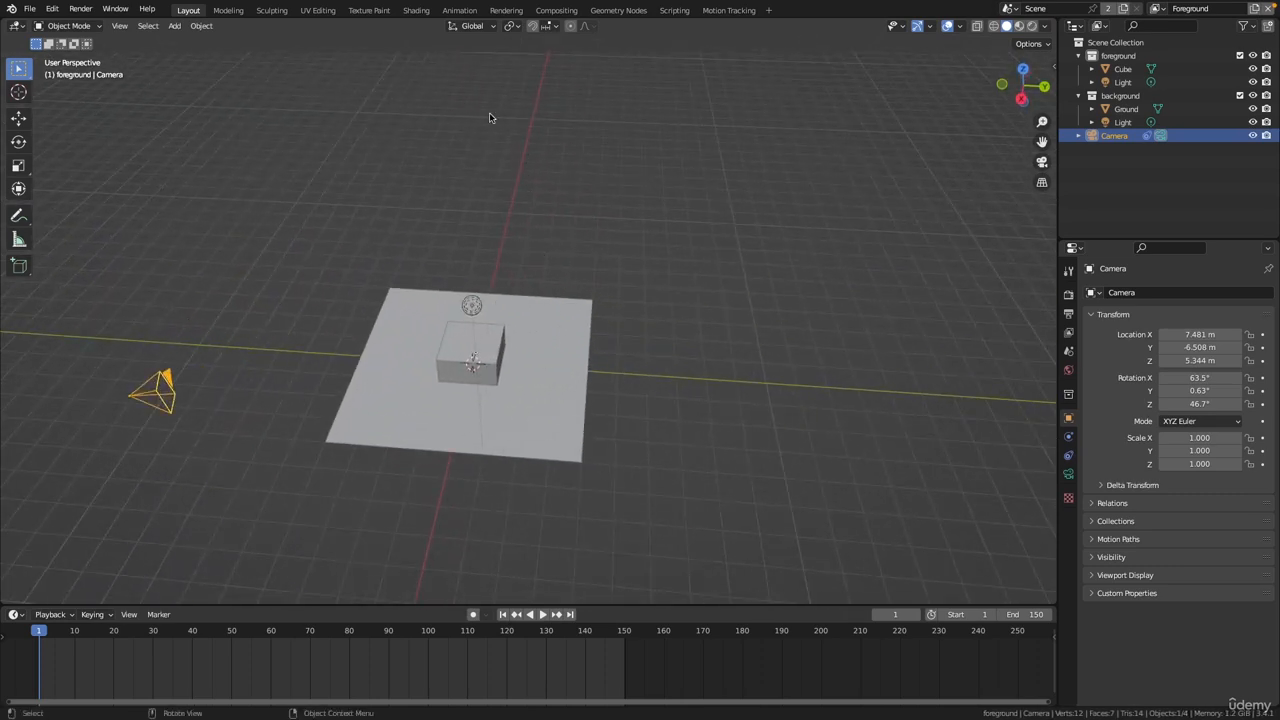
middle_click_drag(308, 330, 452, 330)
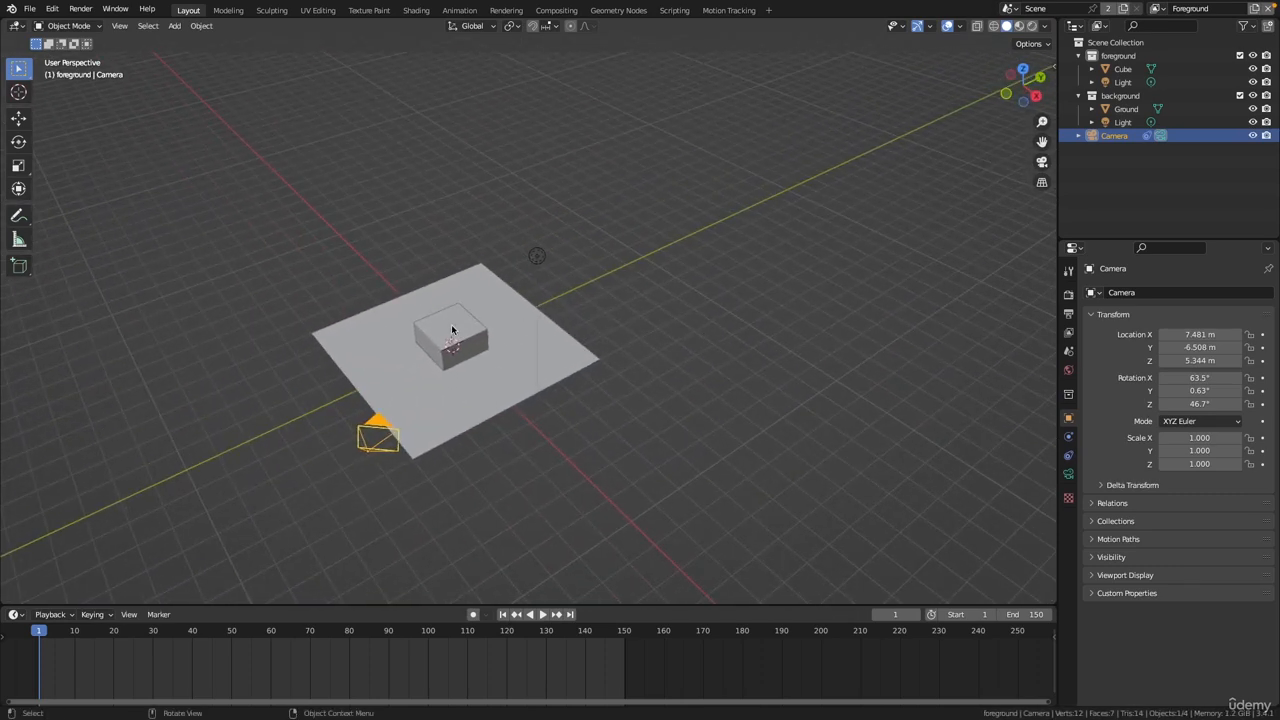
middle_click_drag(570, 344, 684, 225)
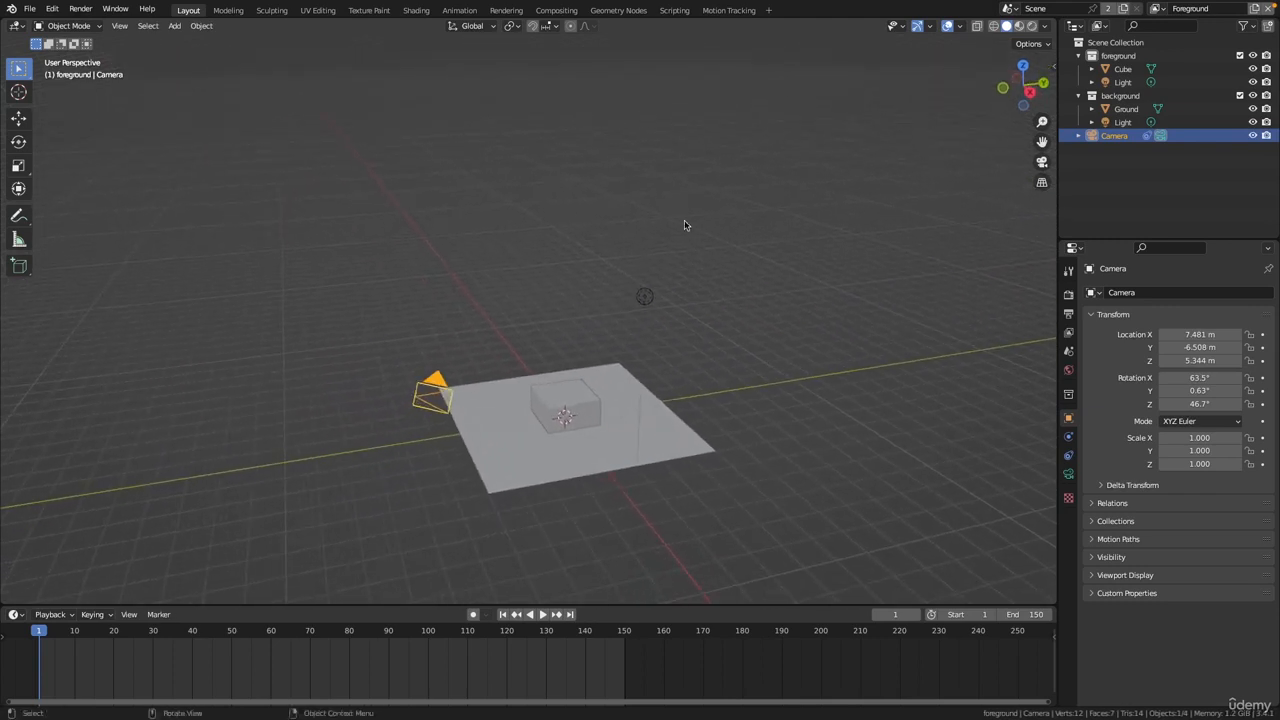
Return to the Motion Tracking workspace and select the marker at the inner wall corner beside the green door
left_click(729, 11)
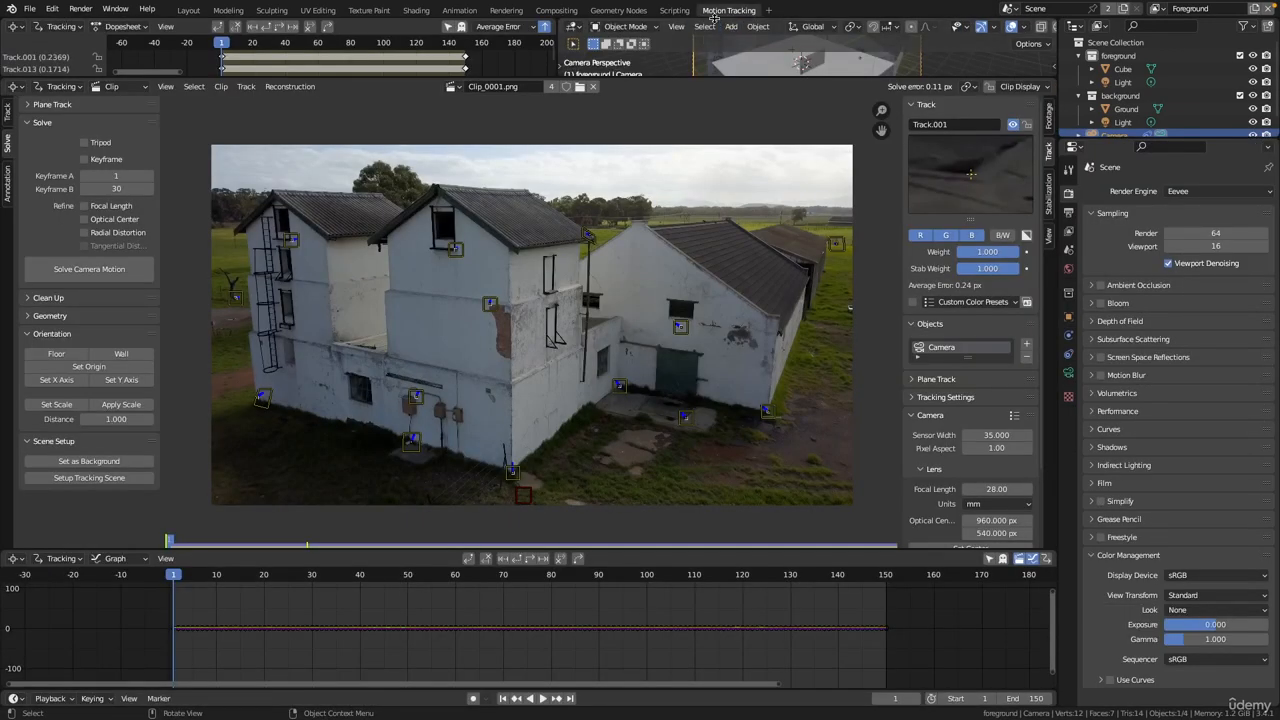
mouse_move(625, 317)
middle_mouse_down()
mouse_move(628, 292)
mouse_move(646, 312)
middle_mouse_up()
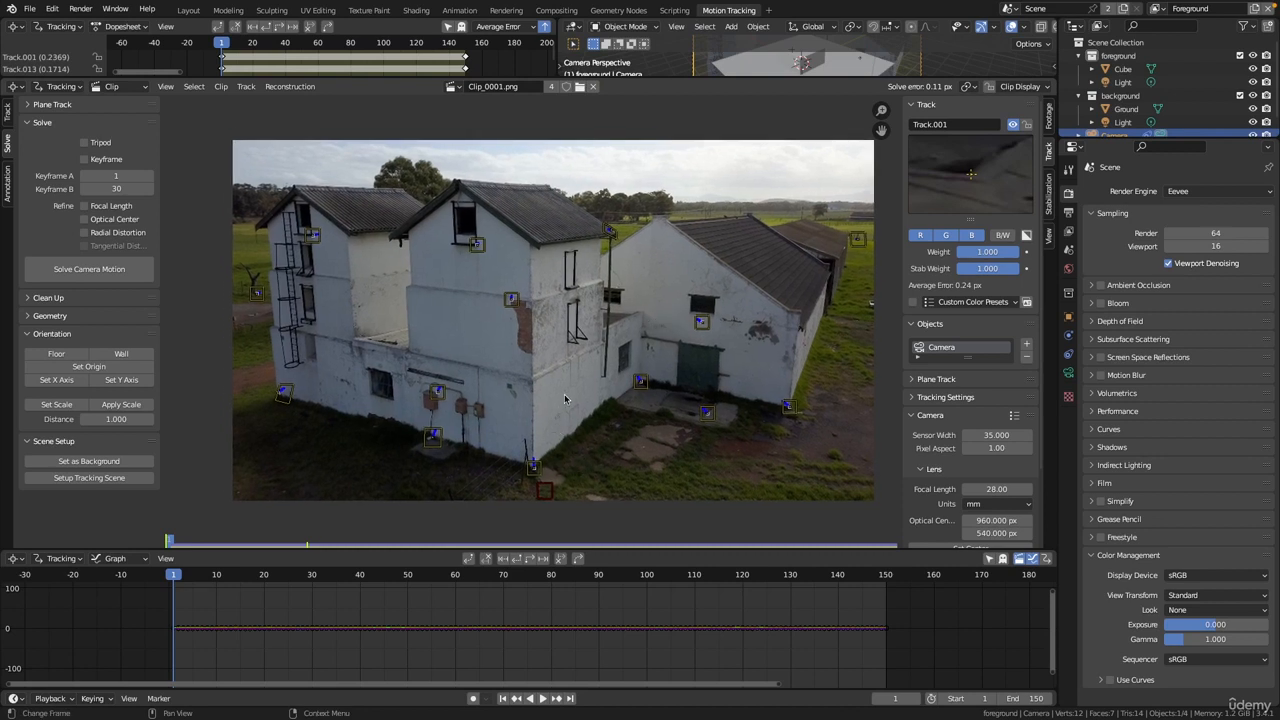
middle_click_drag(659, 372, 614, 368)
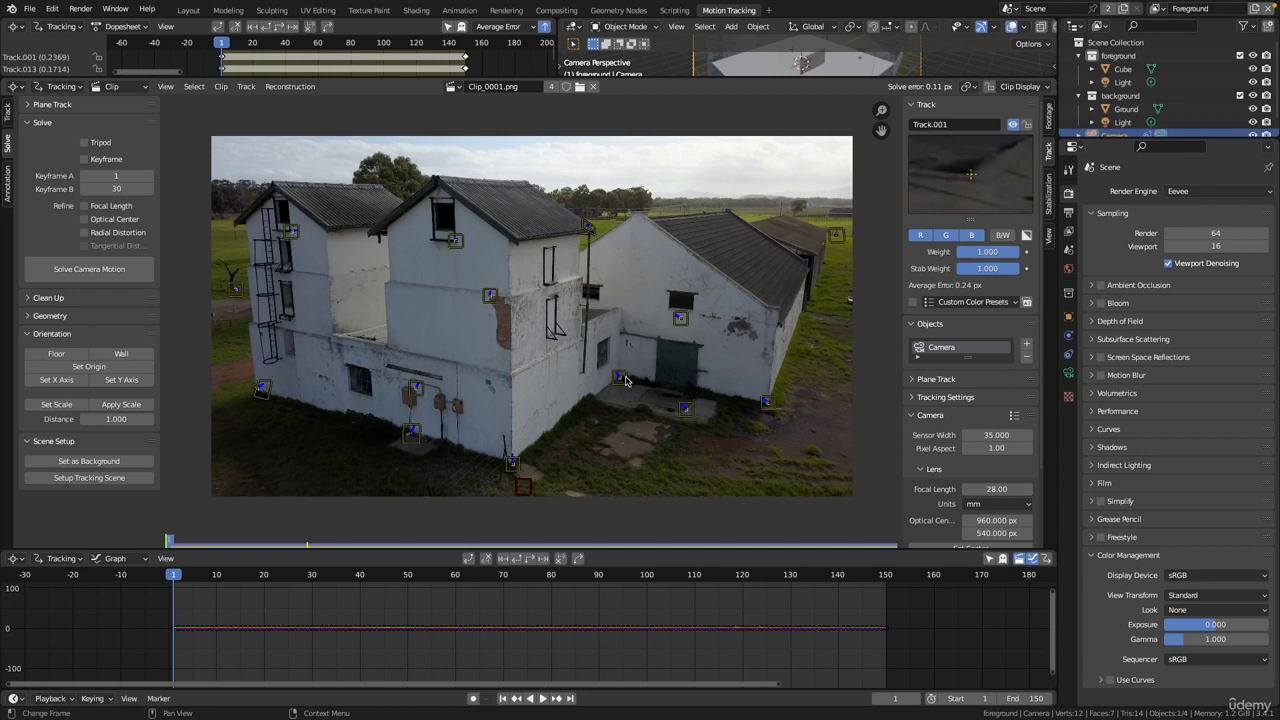
left_click(619, 378)
scroll(623, 300, "down", 1)
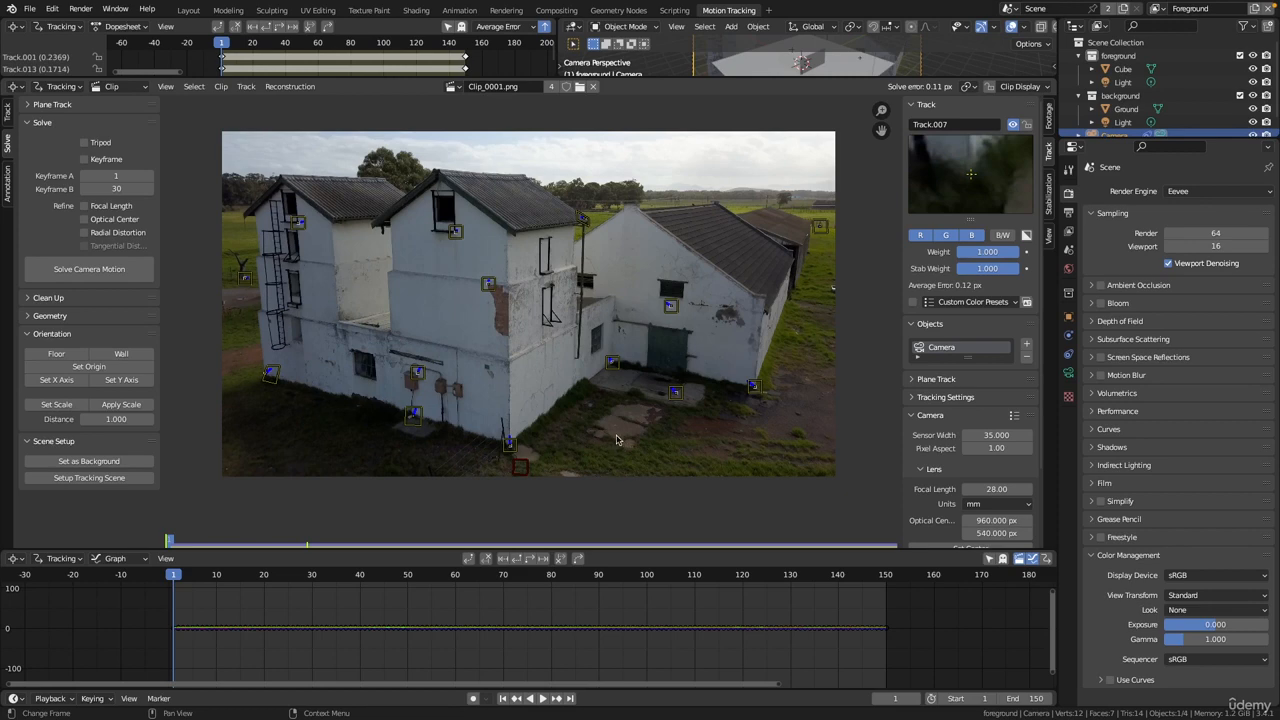
scroll(548, 305, "up", 6)
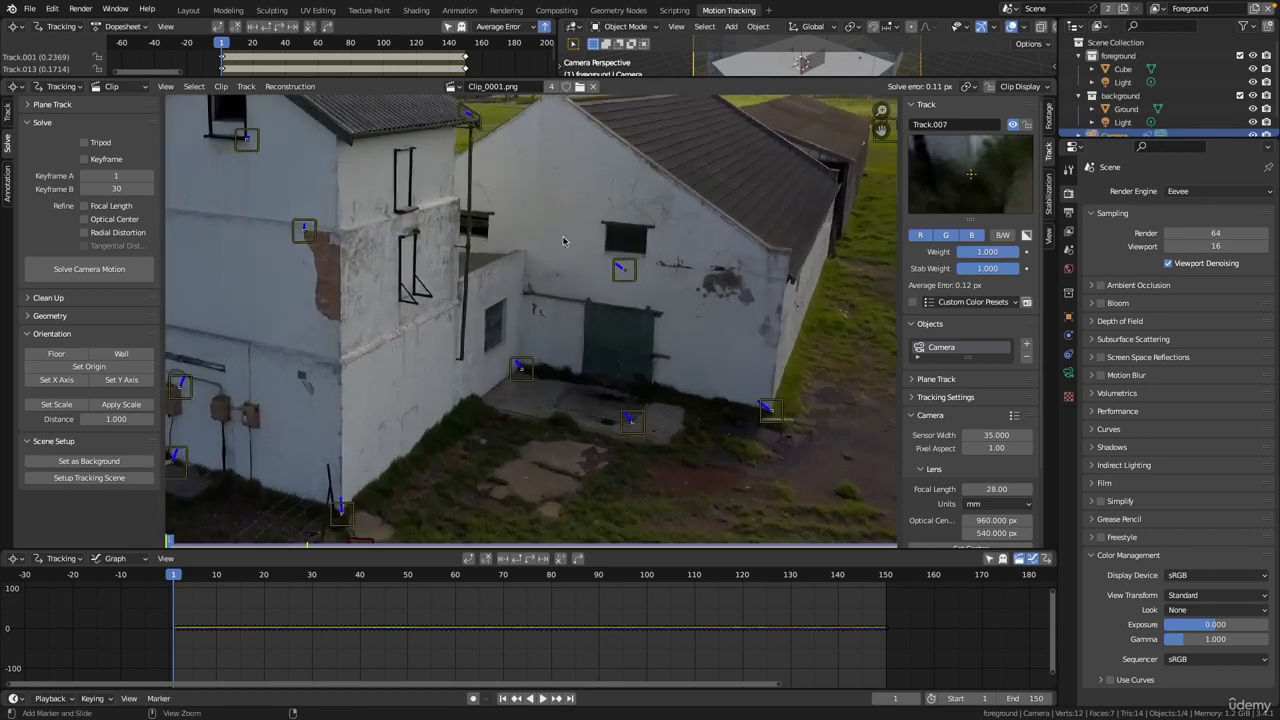
left_click(548, 305)
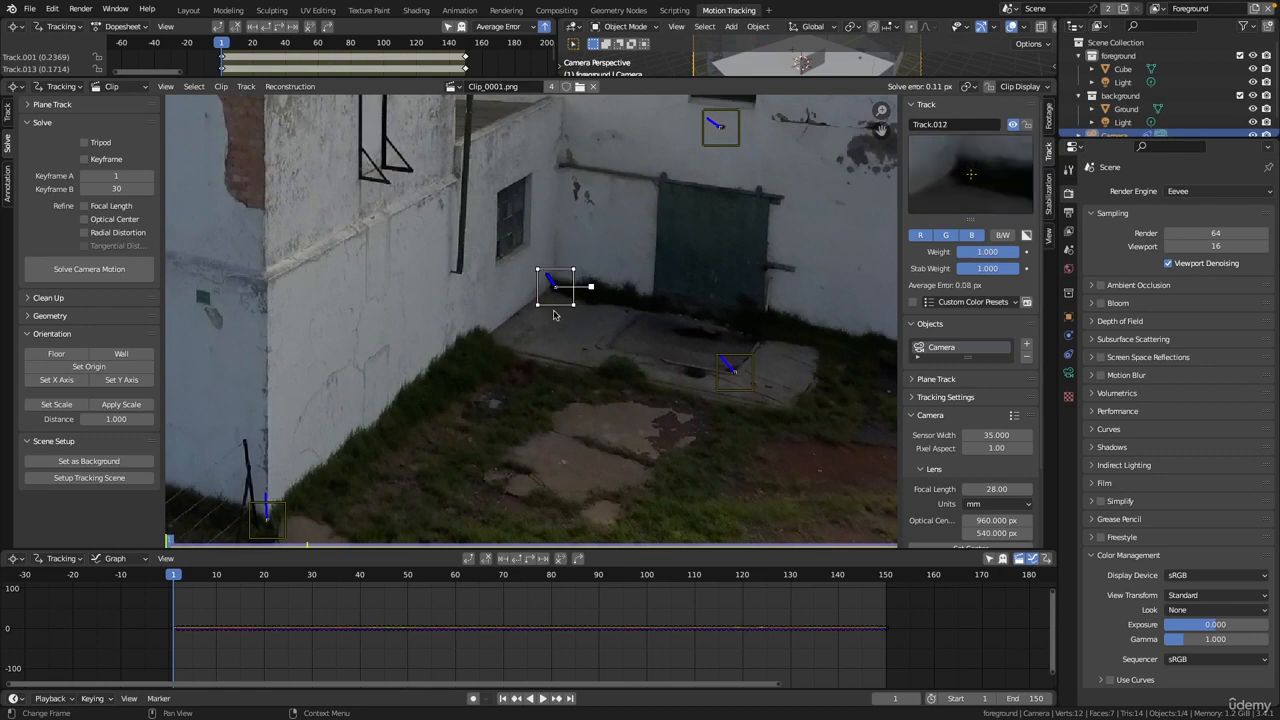
Examine the markers on the concrete slab, above the green door and at the inner wall corner by selecting each in turn
scroll(555, 315, "down", 6)
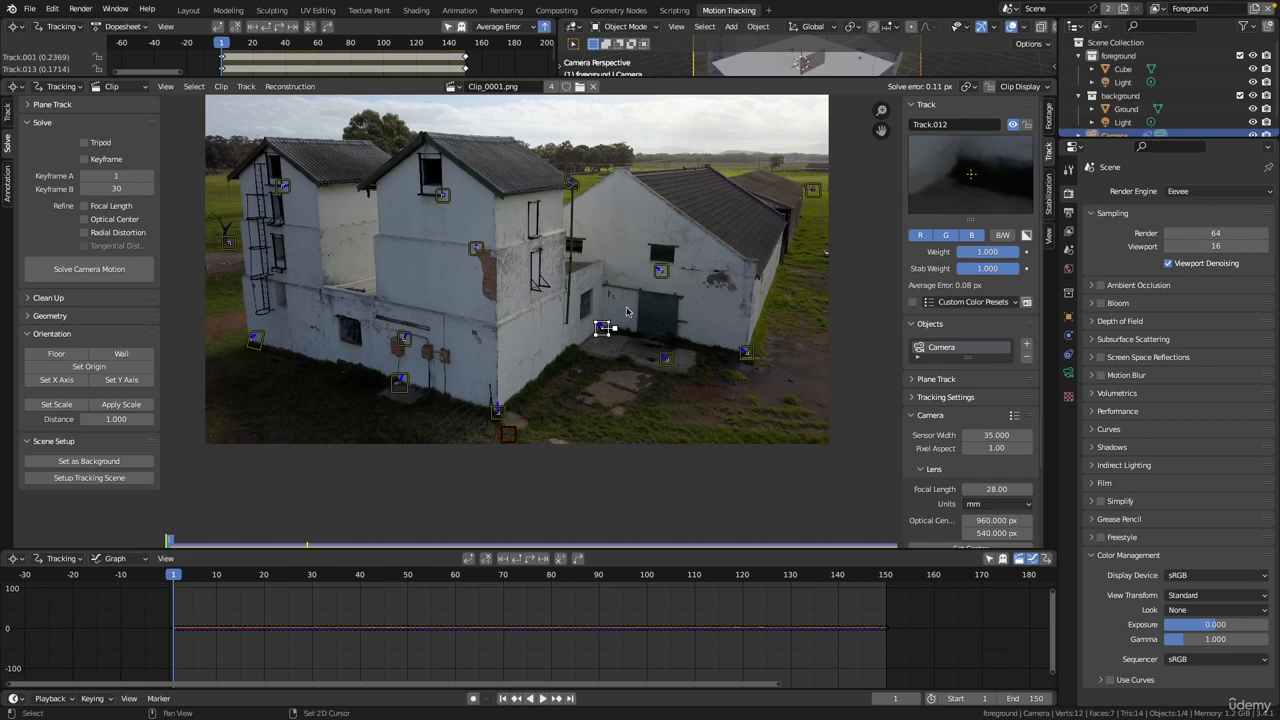
middle_click_drag(621, 320, 538, 321, "shift")
middle_click_drag(538, 321, 583, 229, "ctrl")
middle_click_drag(570, 294, 546, 318)
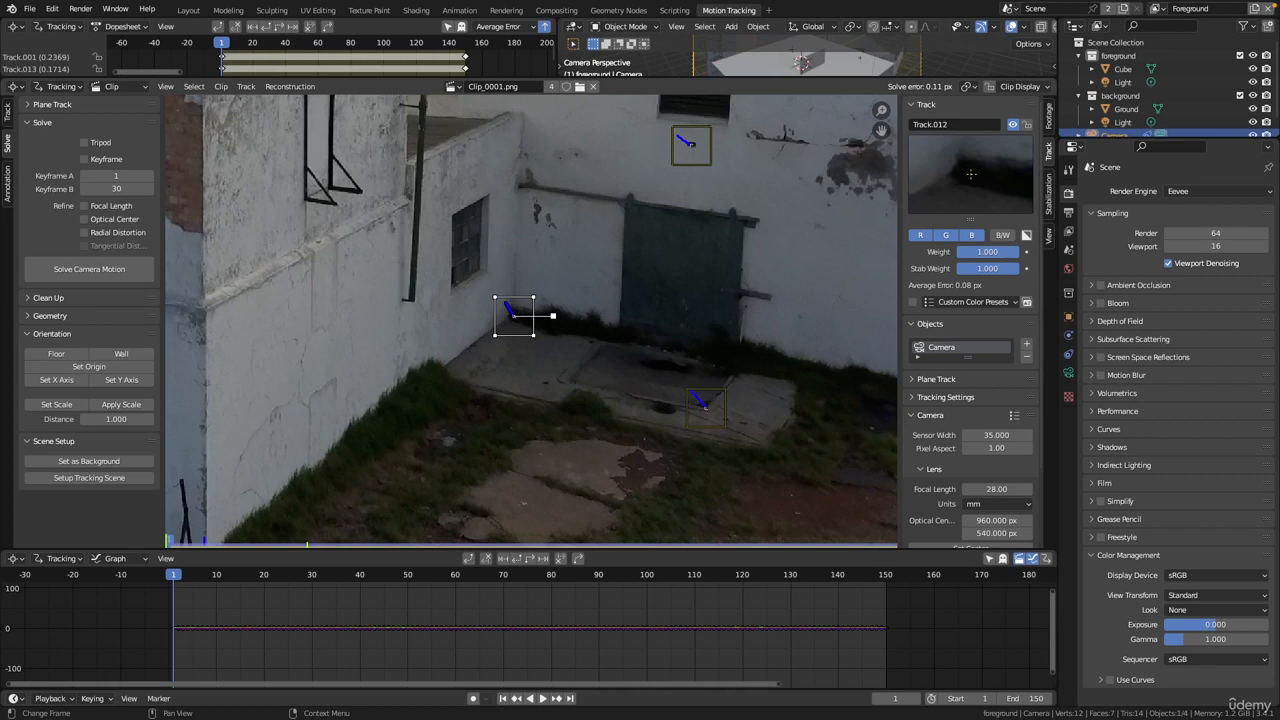
left_click(703, 404)
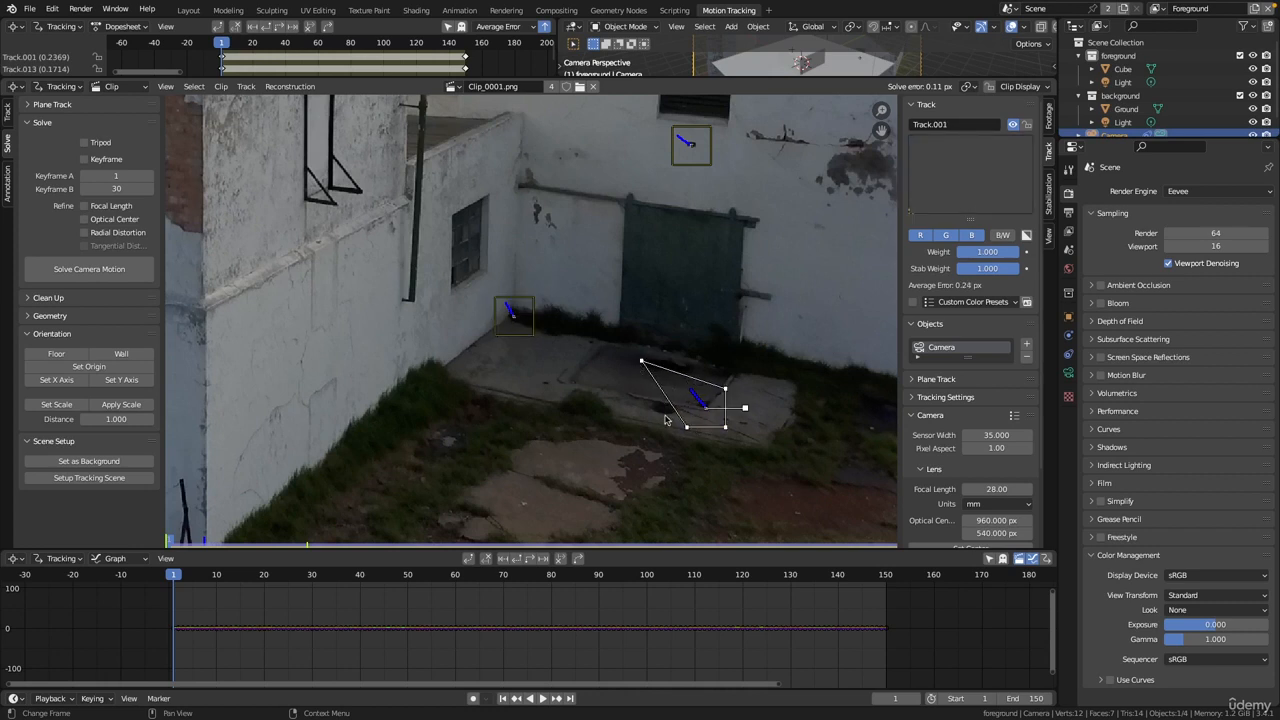
left_click(688, 143)
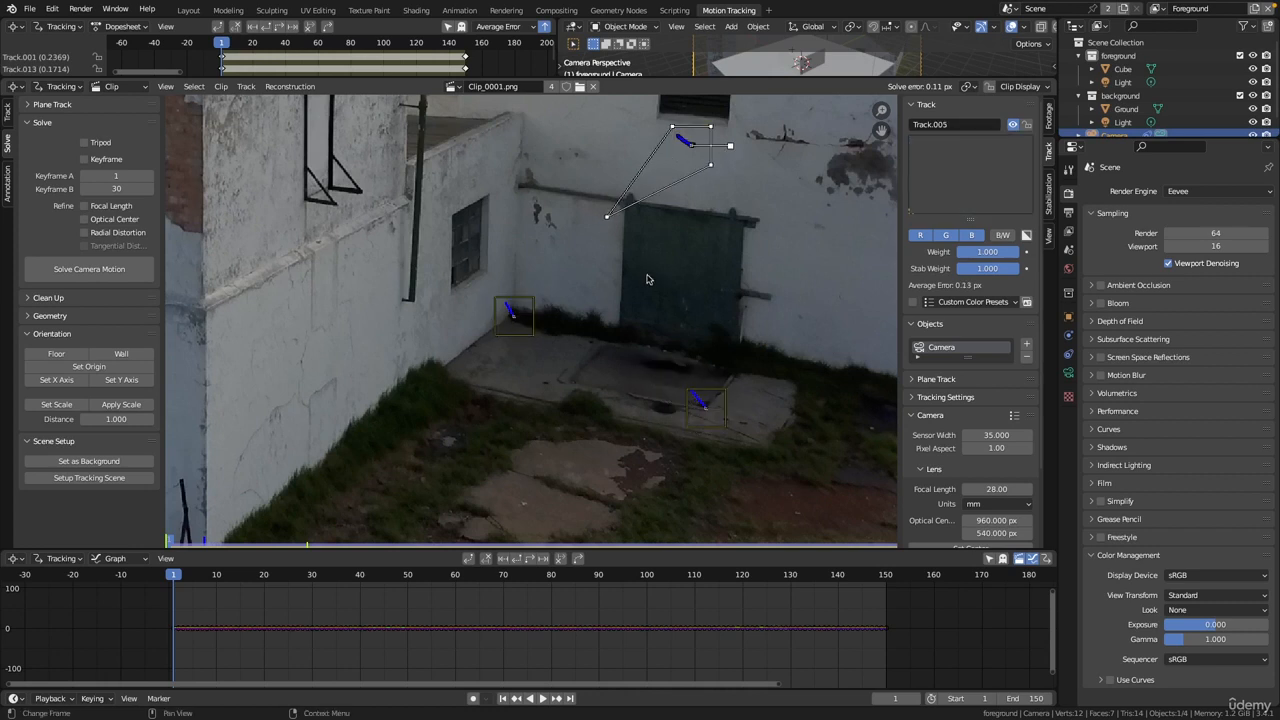
left_click(553, 294)
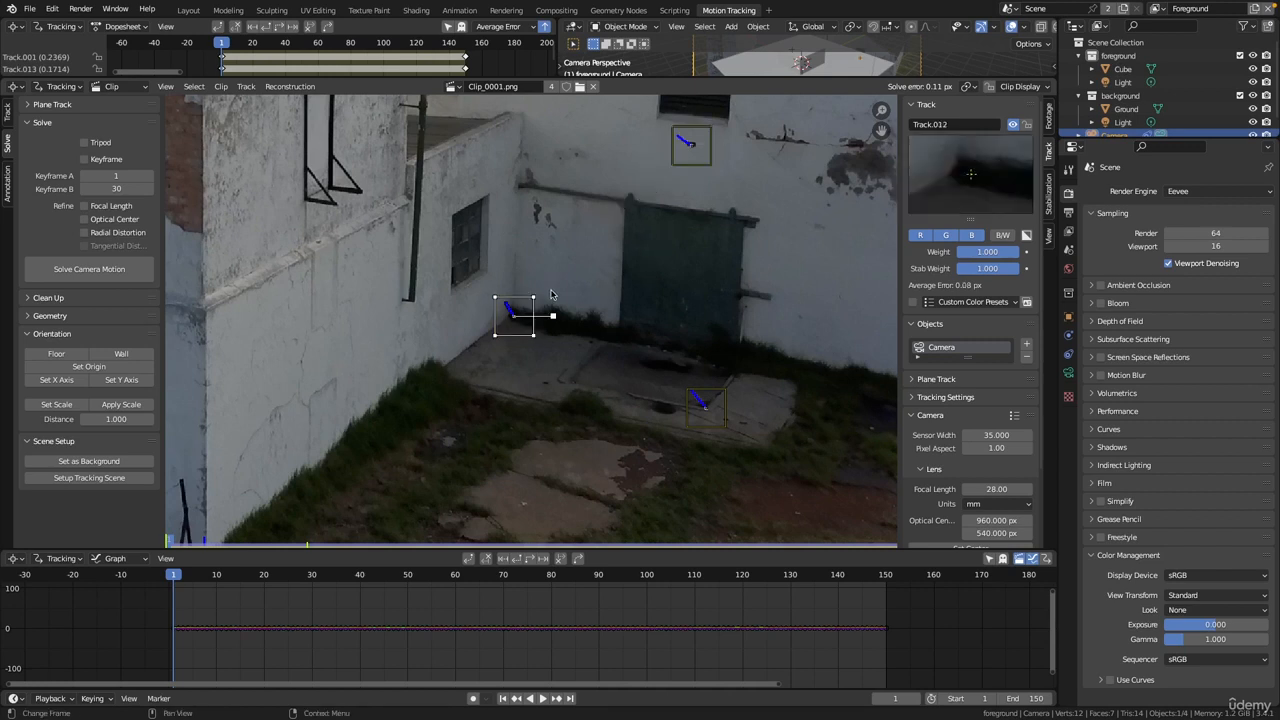
left_click(696, 367)
left_click(697, 182)
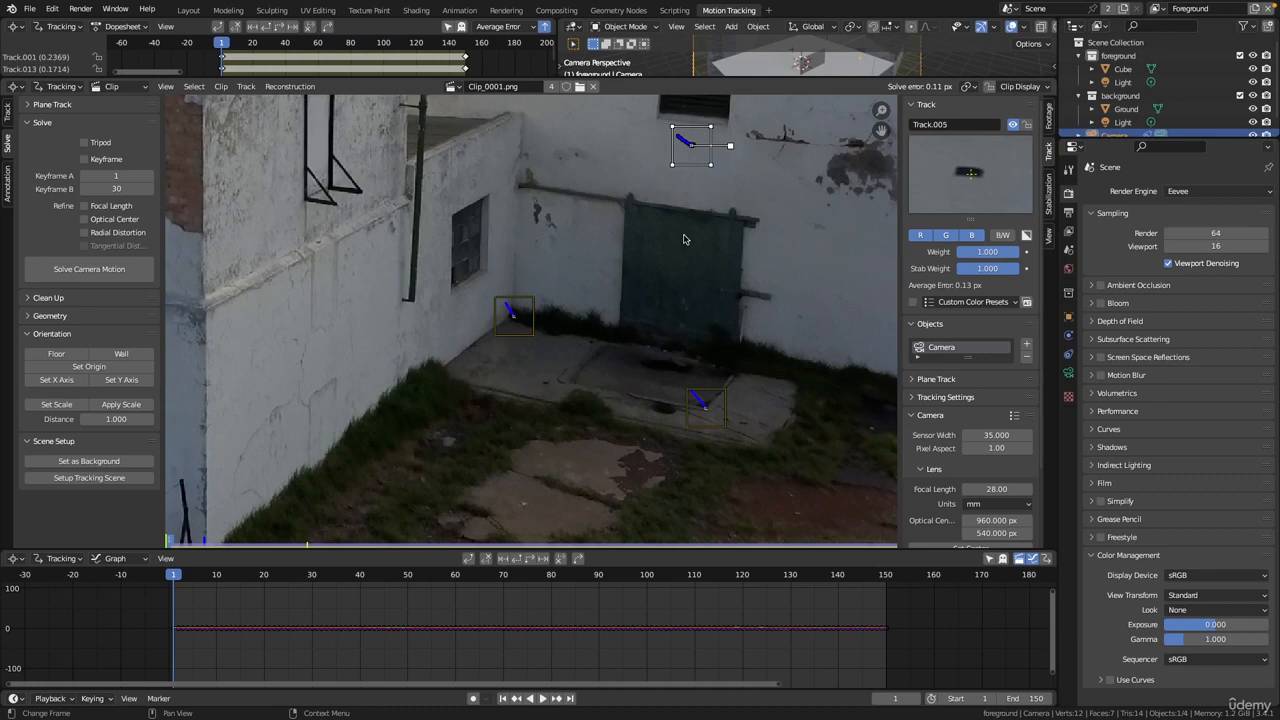
left_click(558, 306)
Select all tracking markers in the clip and lock their tracks
middle_click_drag(617, 278, 597, 370, "ctrl")
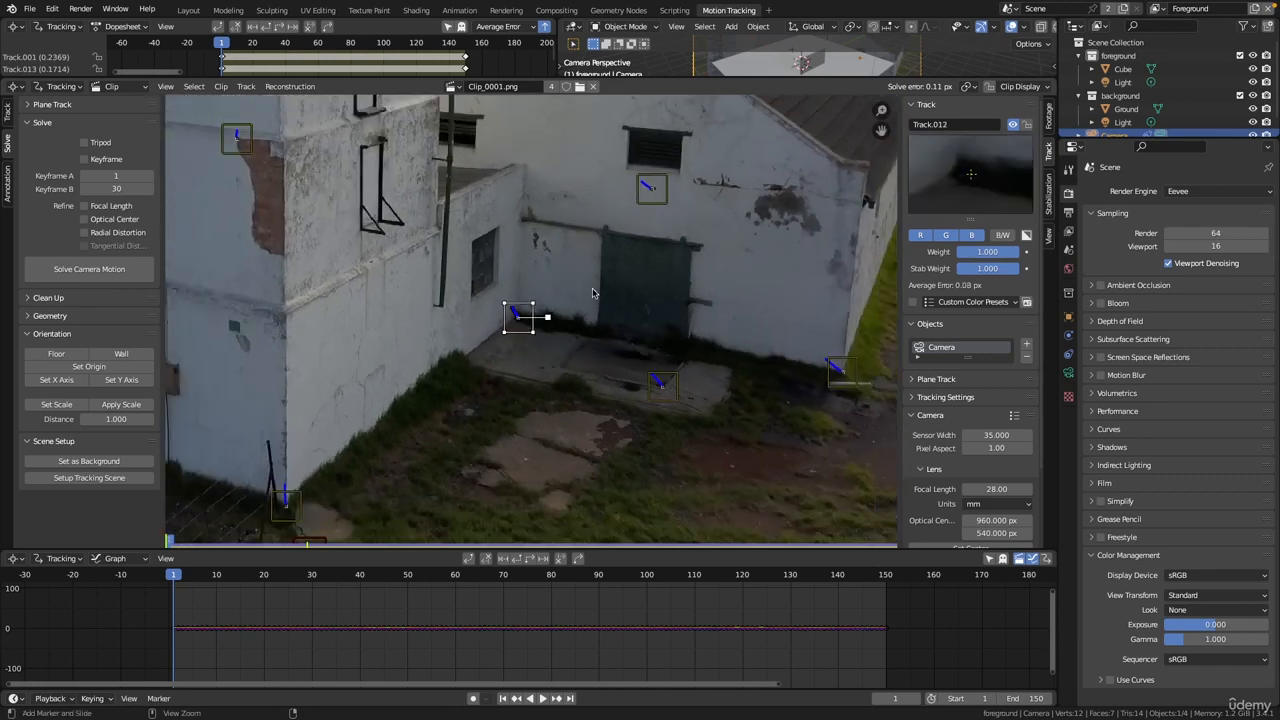
middle_click_drag(592, 290, 569, 330, "ctrl")
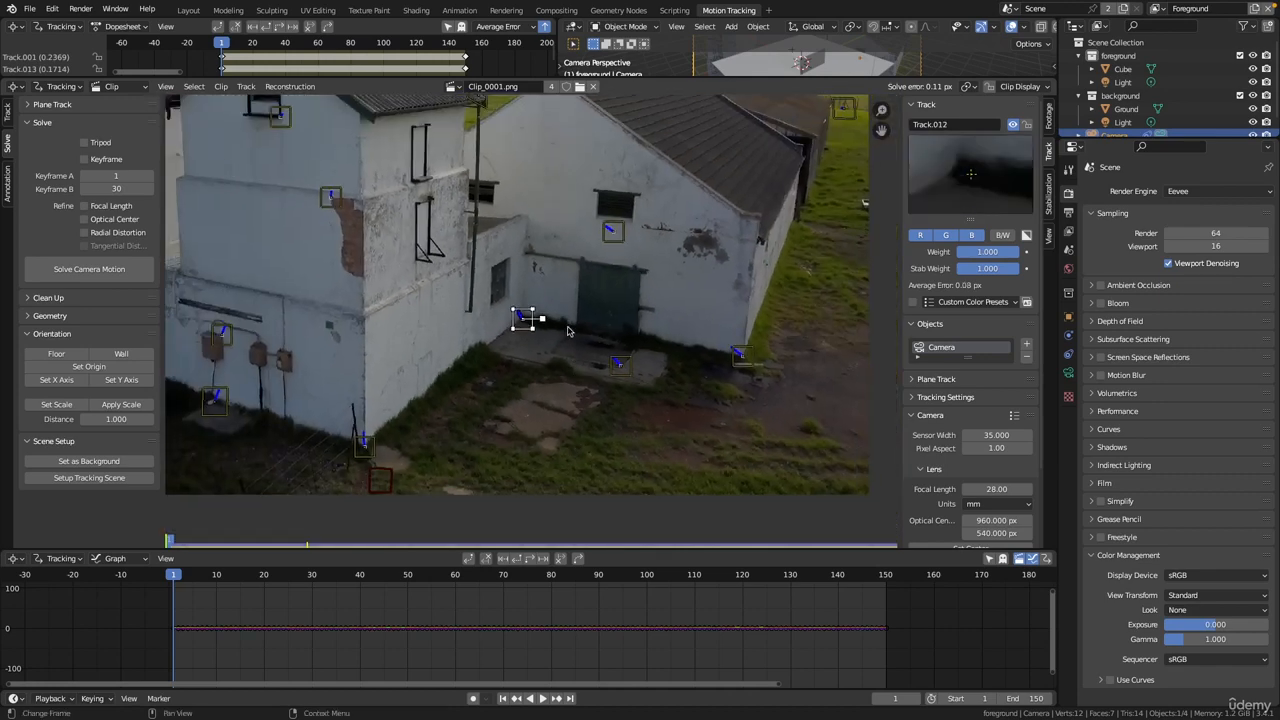
middle_click_drag(566, 328, 551, 242, "ctrl")
middle_click_drag(551, 240, 598, 253)
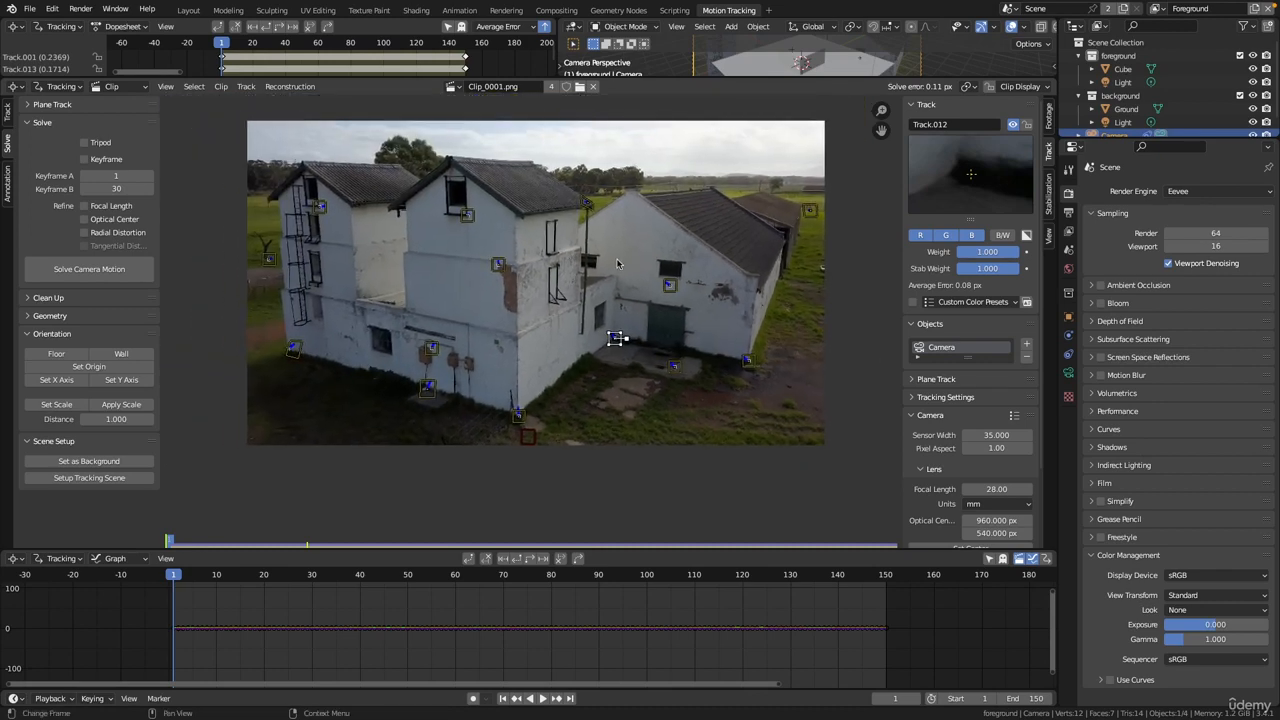
key("a")
right_click(561, 267)
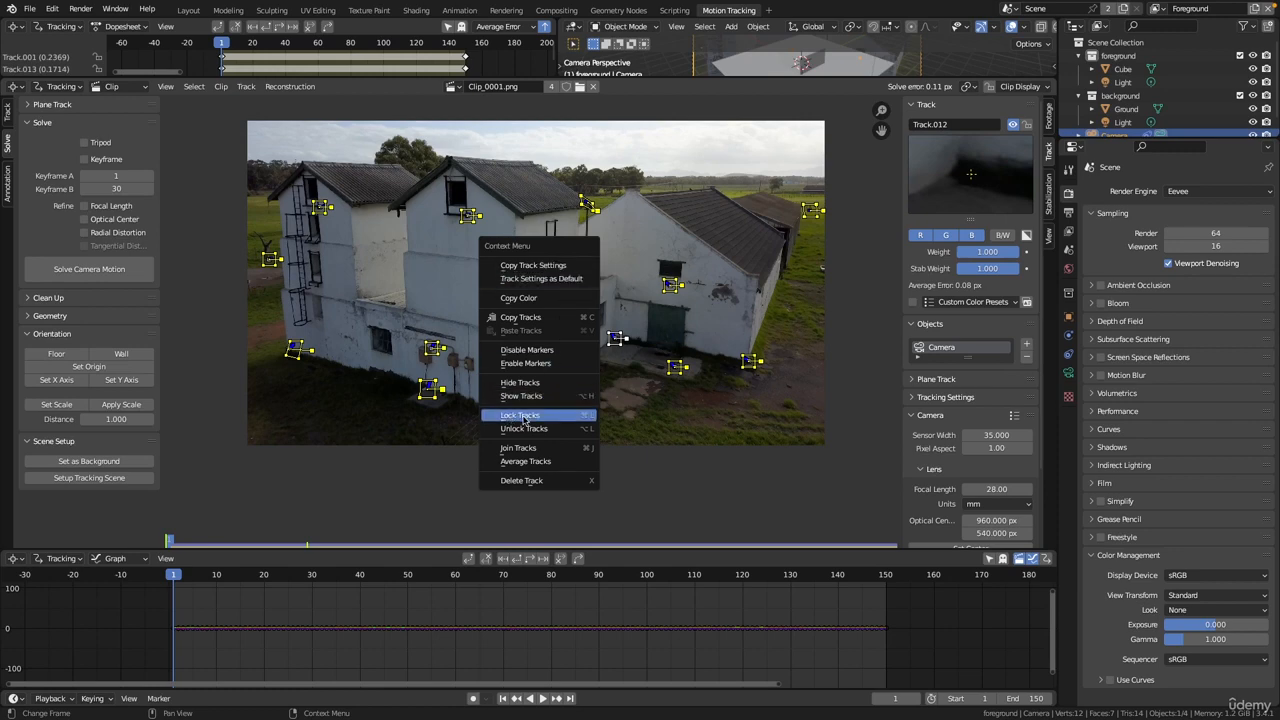
left_click(552, 418)
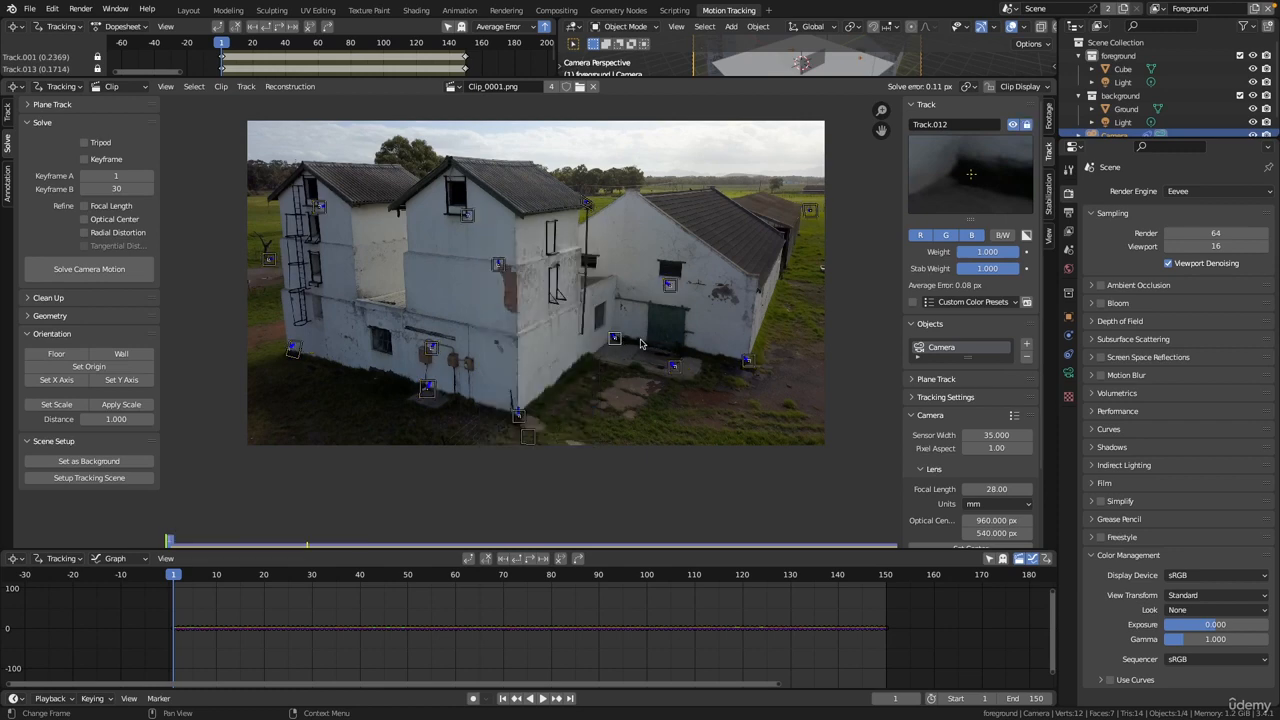
Select the marker at the inner wall corner beside the green door and set it as the scene origin
middle_click_drag(640, 346, 581, 161, "ctrl")
scroll(530, 310, "up", 2)
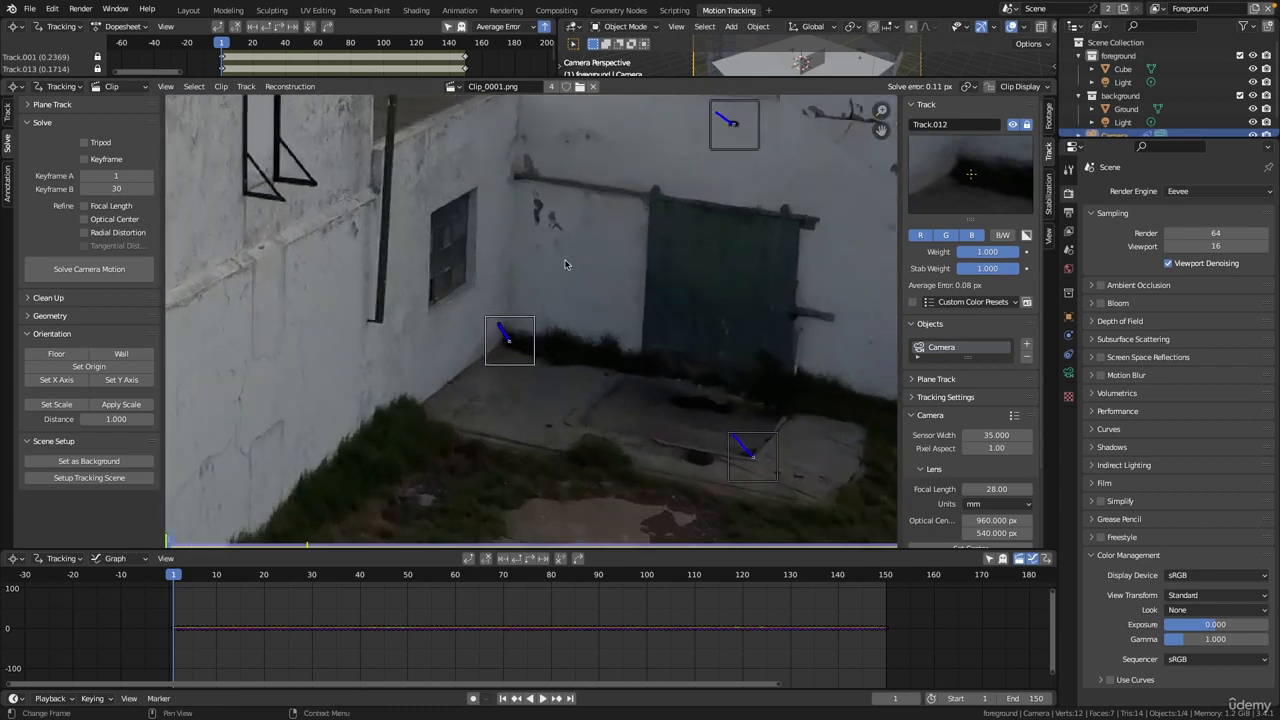
left_click(724, 136)
left_click(530, 340)
left_click(750, 442)
left_click(736, 137)
left_click(530, 338)
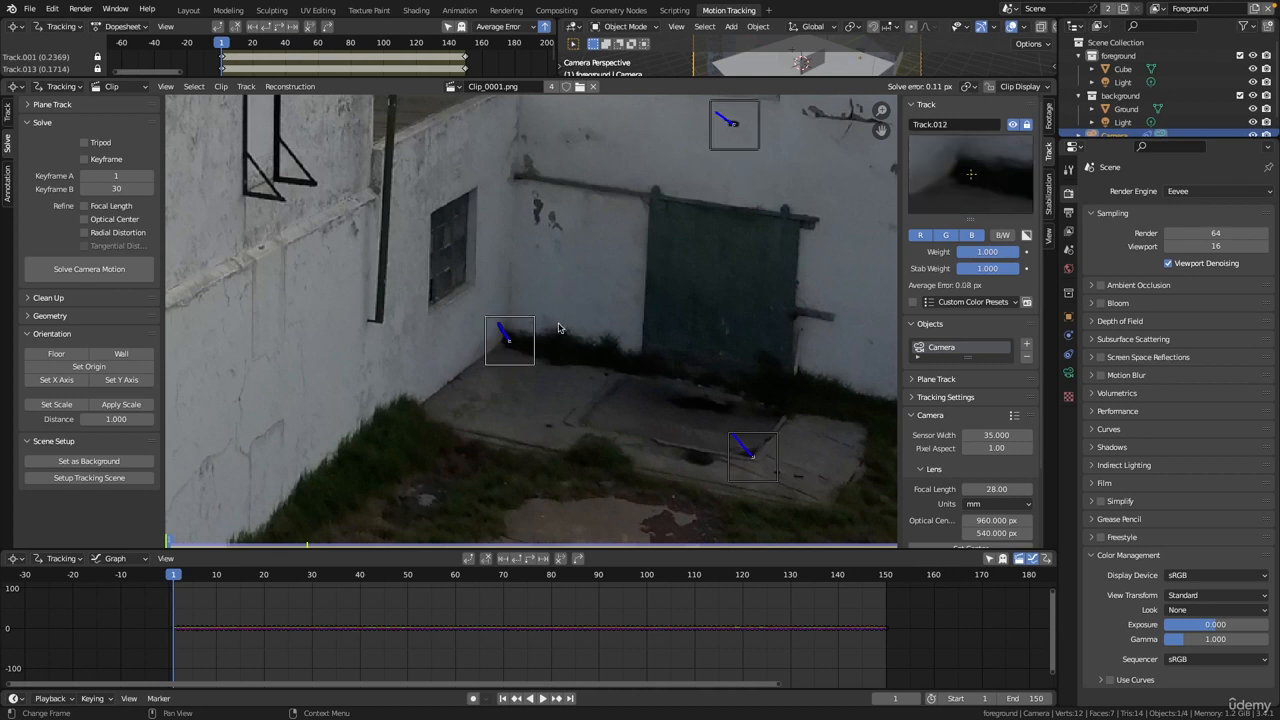
left_click(750, 442)
left_click(510, 338)
scroll(582, 327, "down", 2)
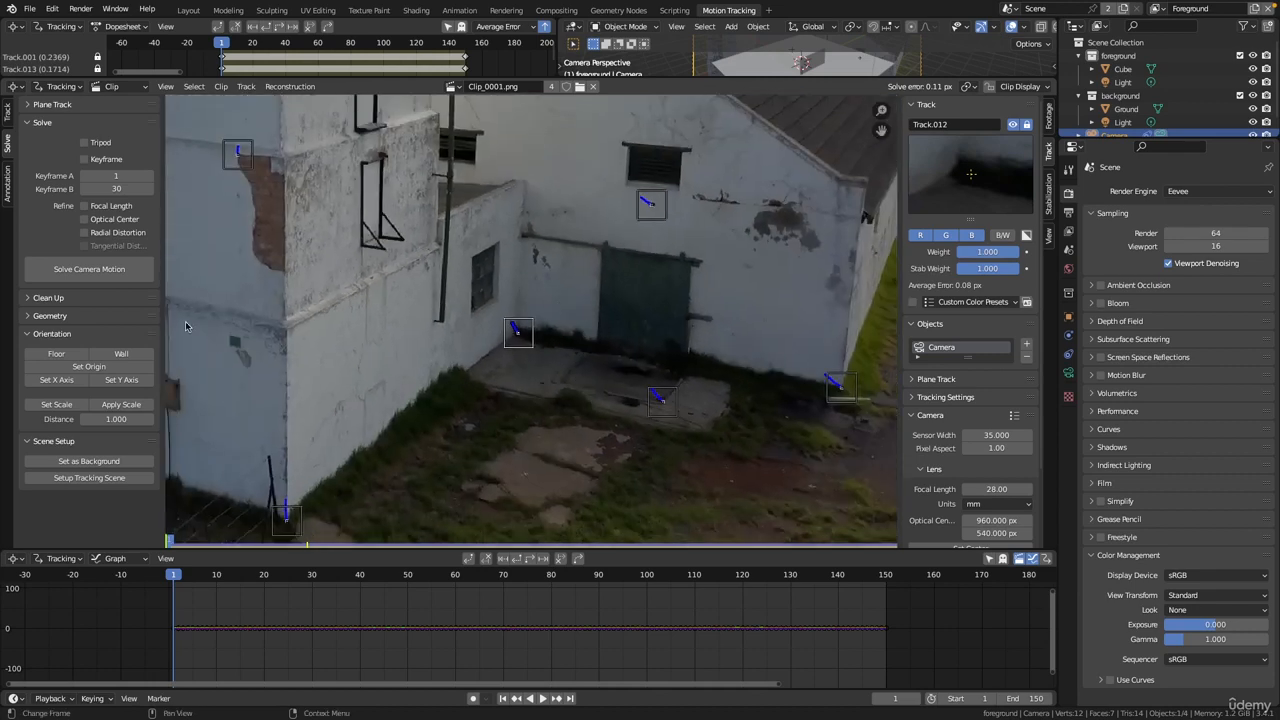
left_click(115, 367)
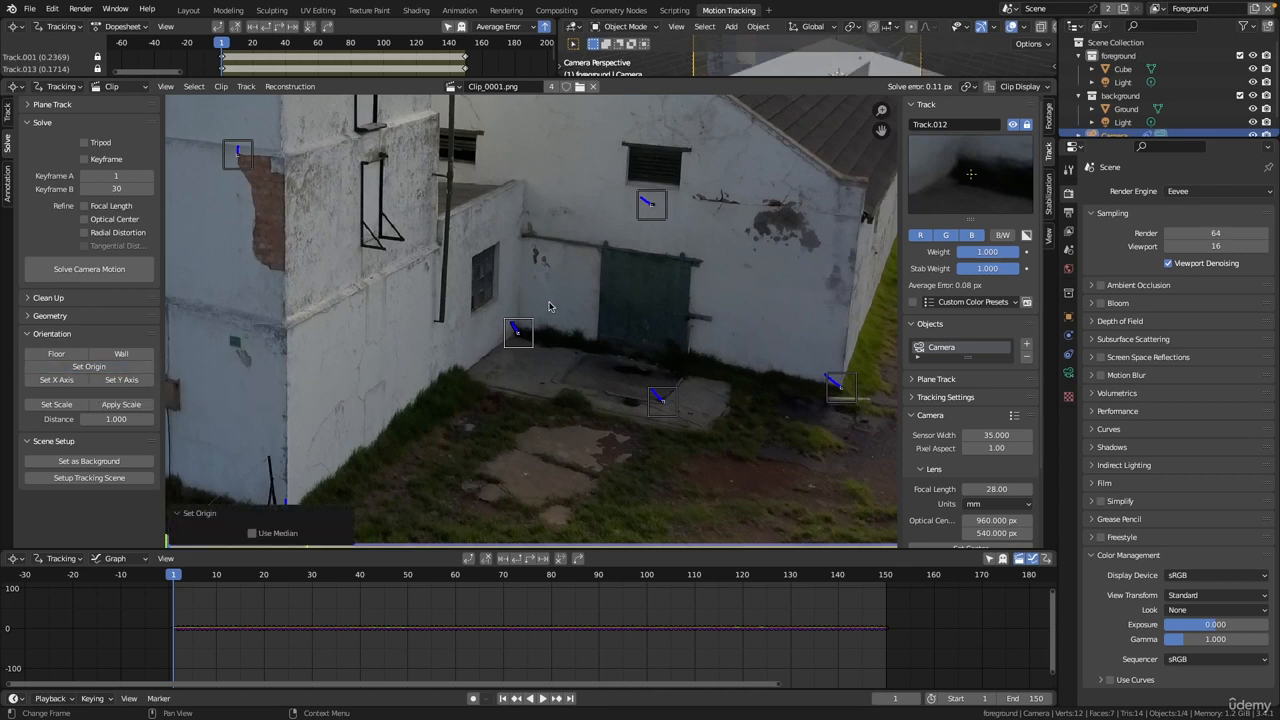
Switch to the Layout workspace and look at the scene through the tracked camera
left_click(188, 10)
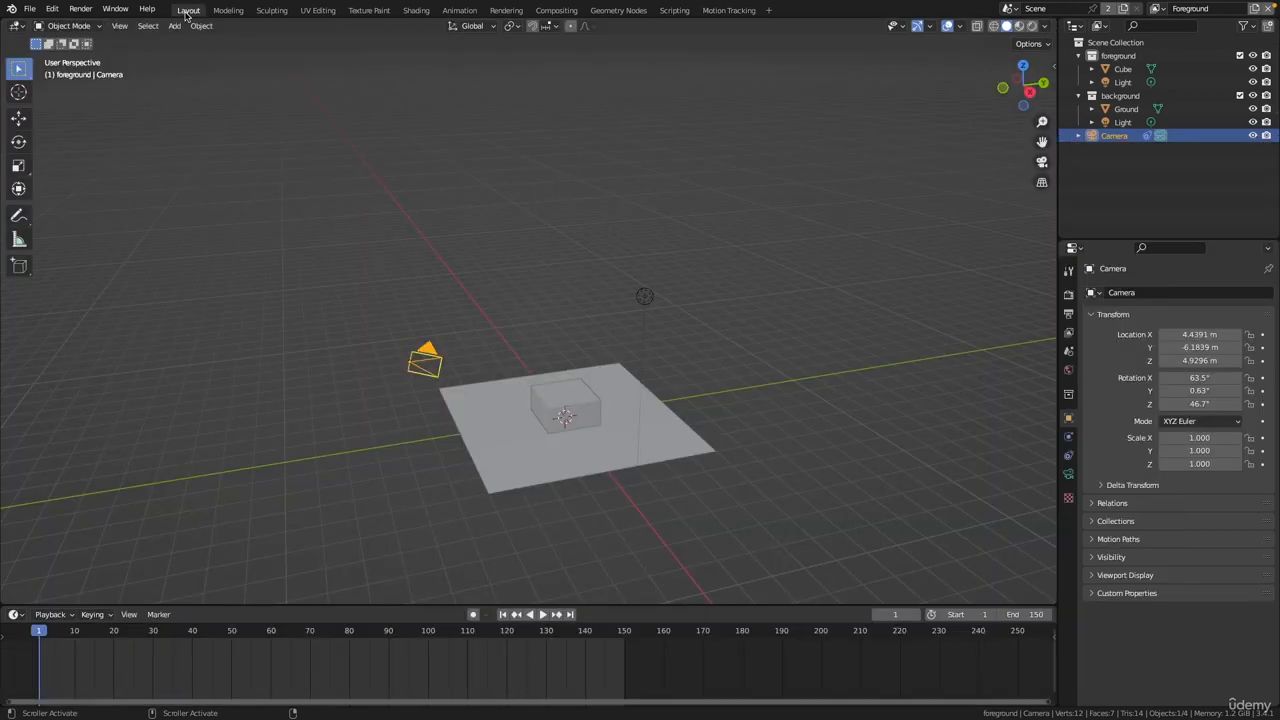
middle_click_drag(567, 274, 501, 320)
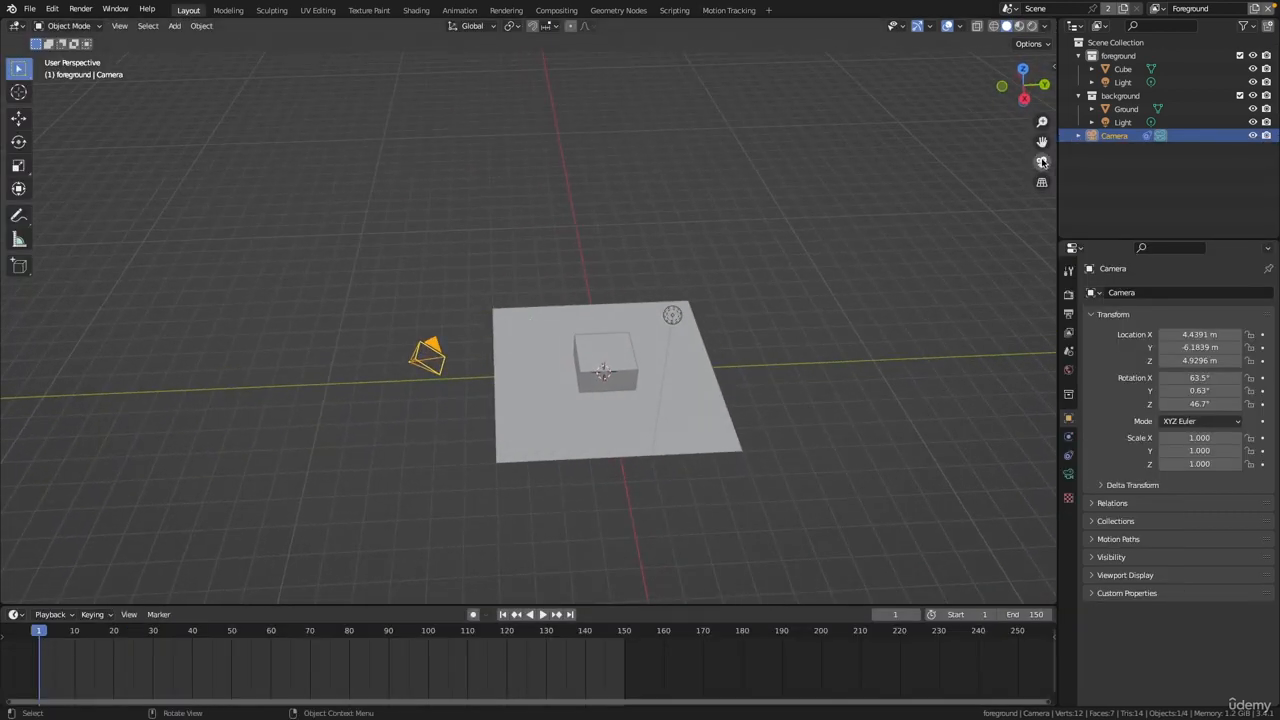
left_click(1041, 161)
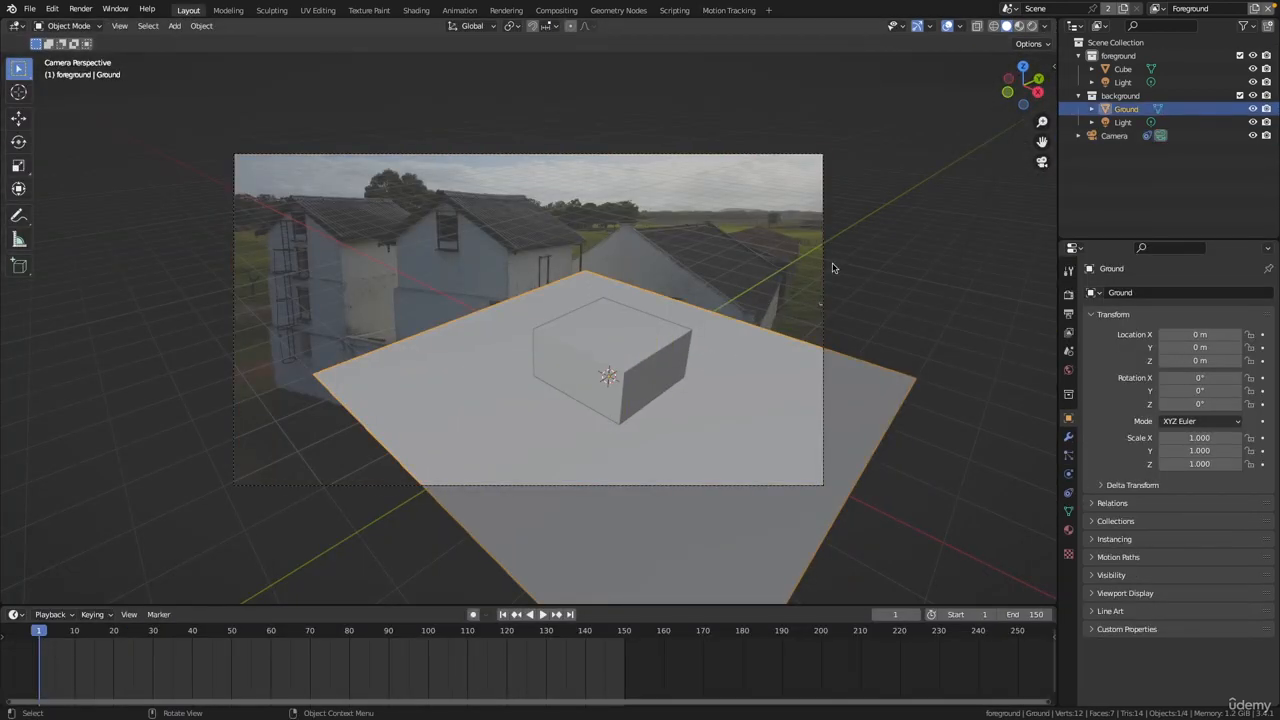
Hide the Ground plane in the viewport and delete the Cube from the foreground collection
left_click(1127, 108)
left_click(1253, 108)
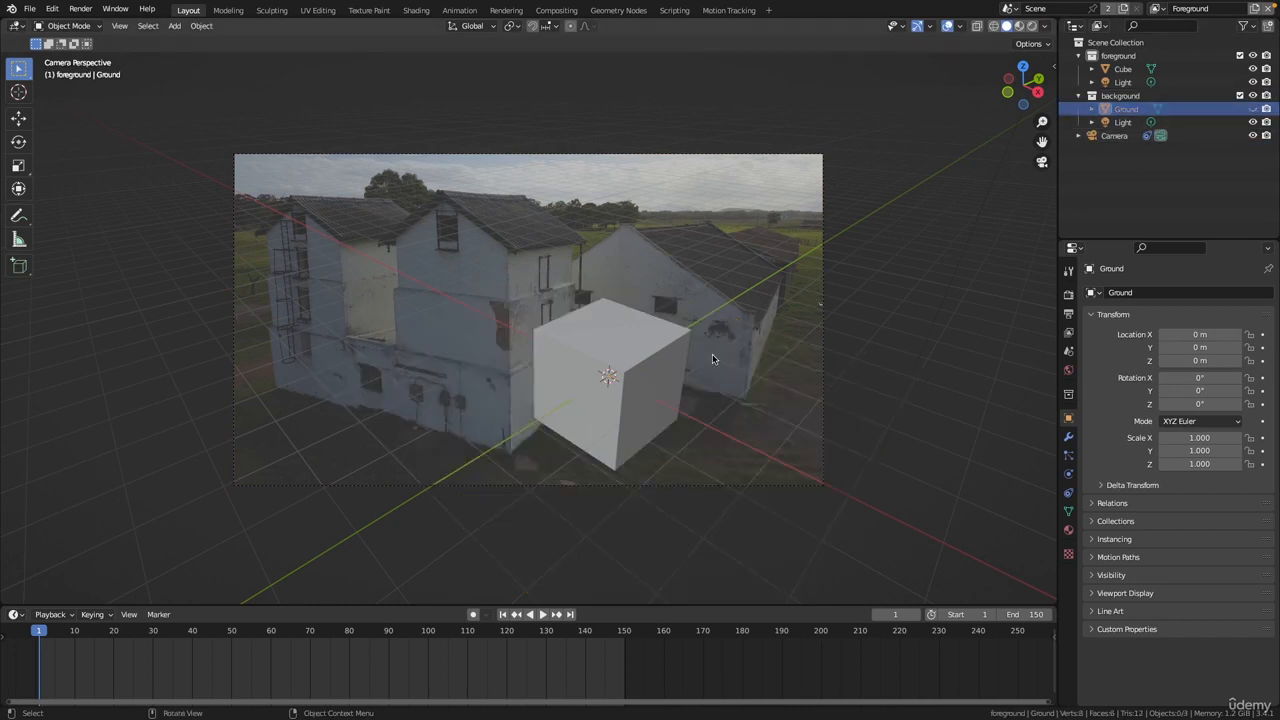
left_click(668, 352)
key("x")
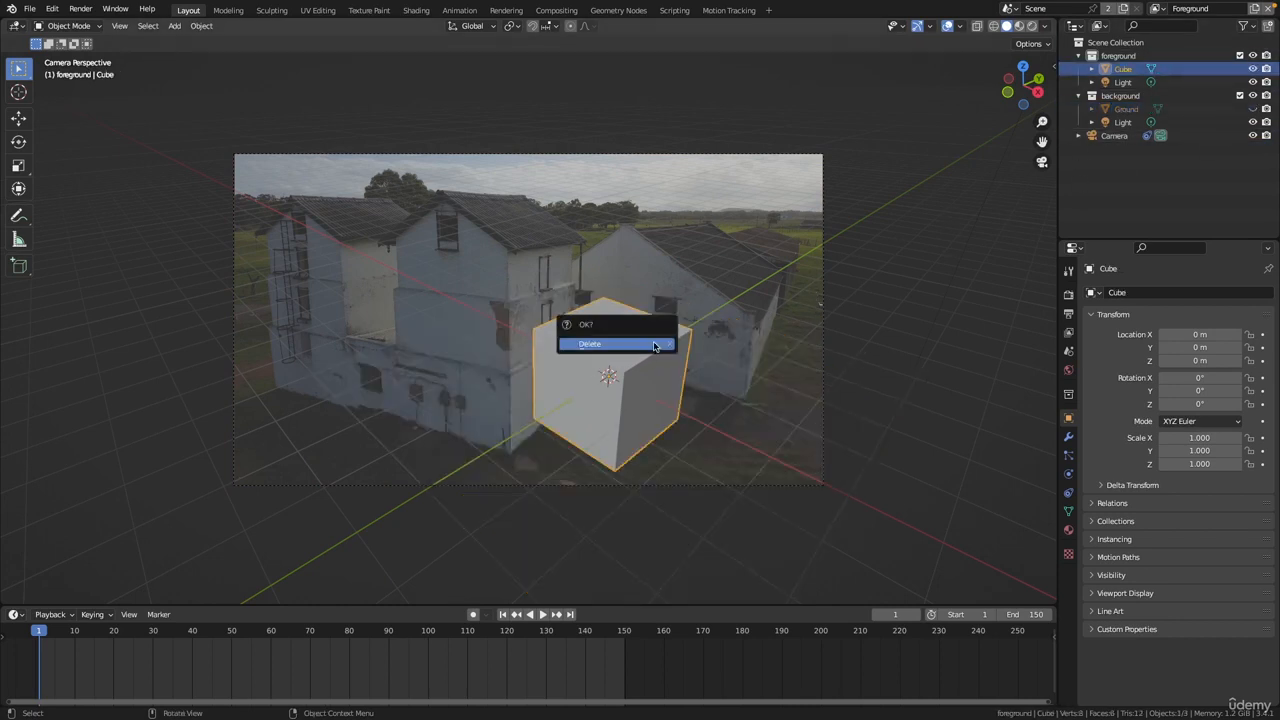
left_click(648, 344)
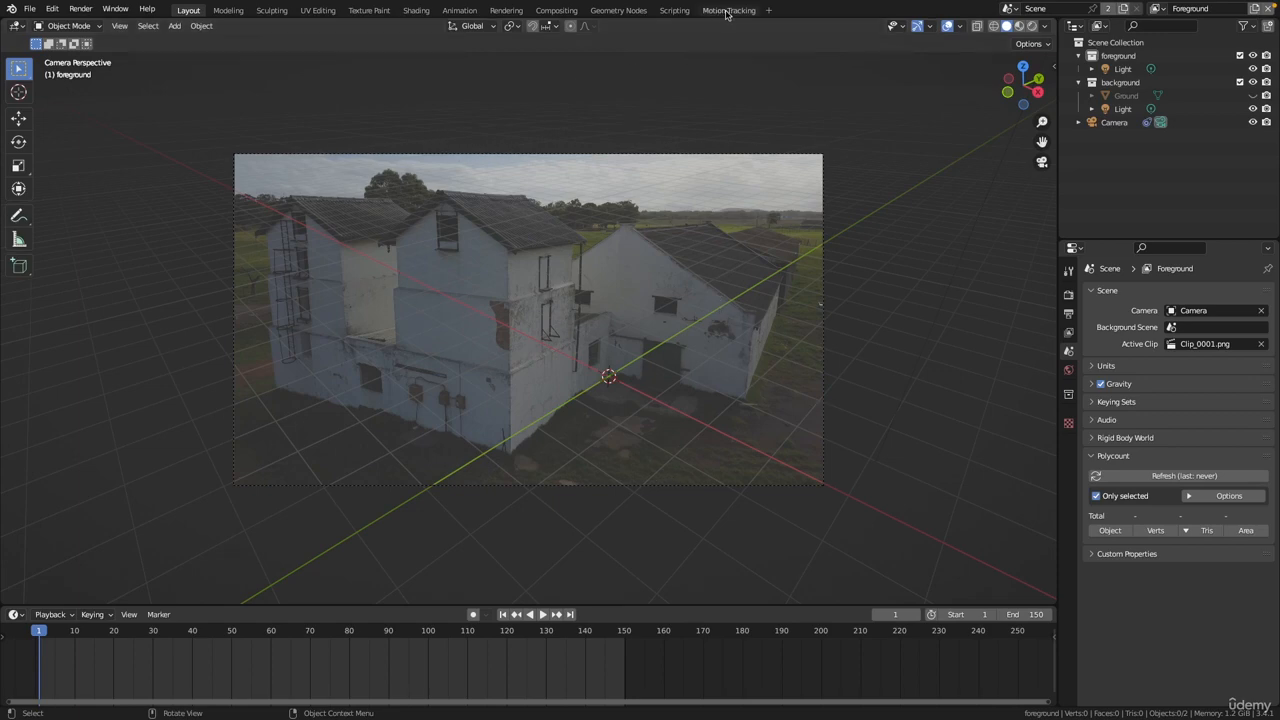
In the Motion Tracking workspace, select together the ground-level markers at the tower building's far corner, its front corner and the inner wall corner
left_click(727, 14)
middle_click_drag(578, 284, 563, 385, "ctrl")
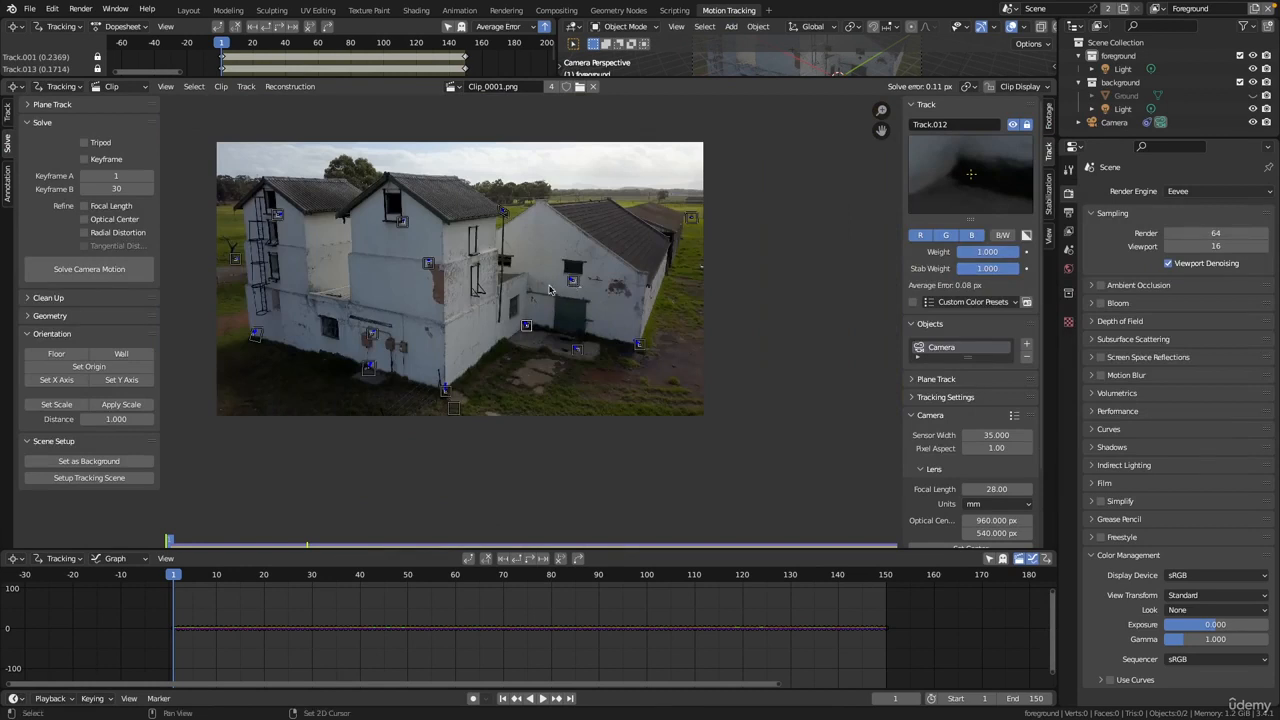
middle_click_drag(577, 282, 653, 258)
middle_click_drag(622, 262, 590, 270)
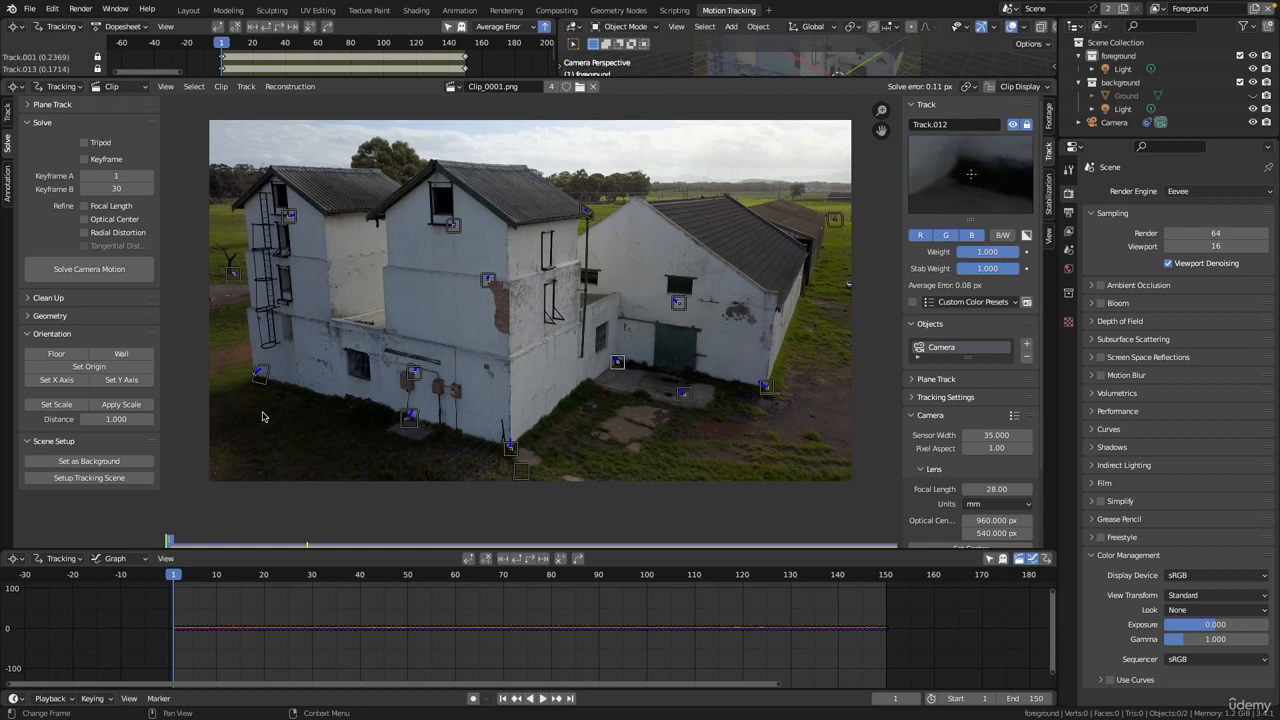
scroll(625, 322, "down", 2)
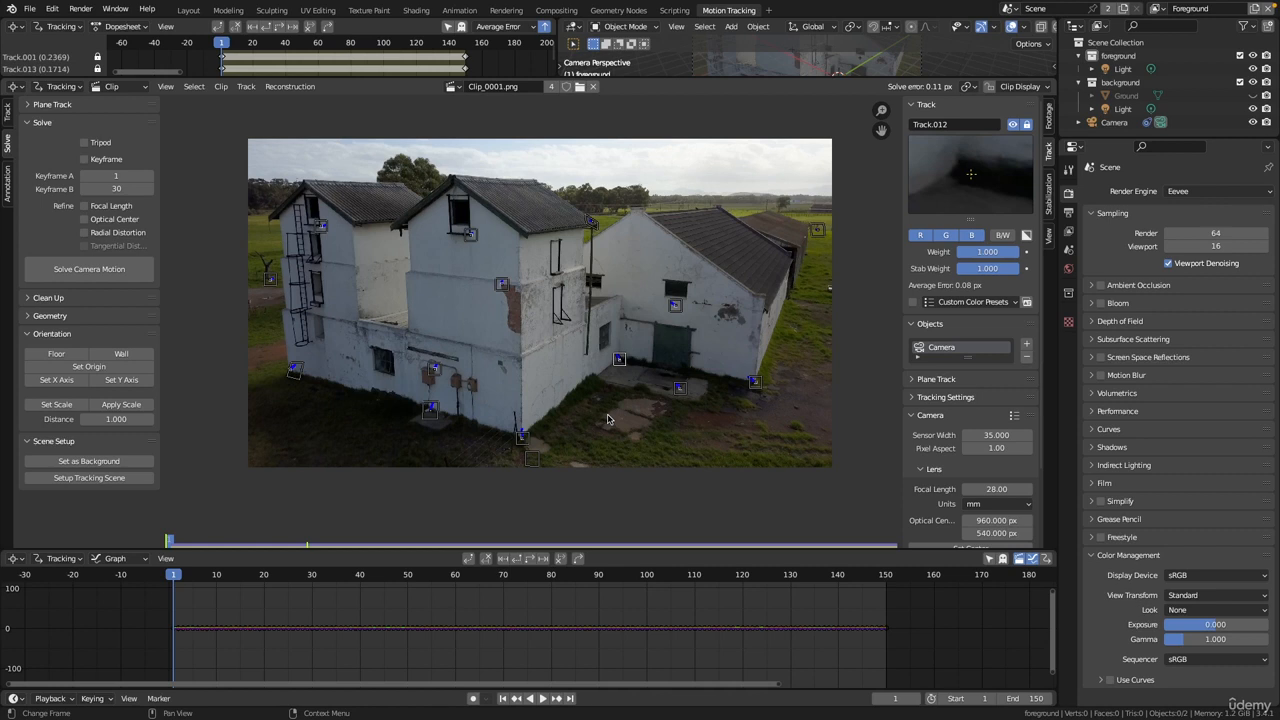
left_click(299, 367)
middle_click_drag(414, 293, 526, 282)
middle_click_drag(526, 282, 419, 287, "ctrl")
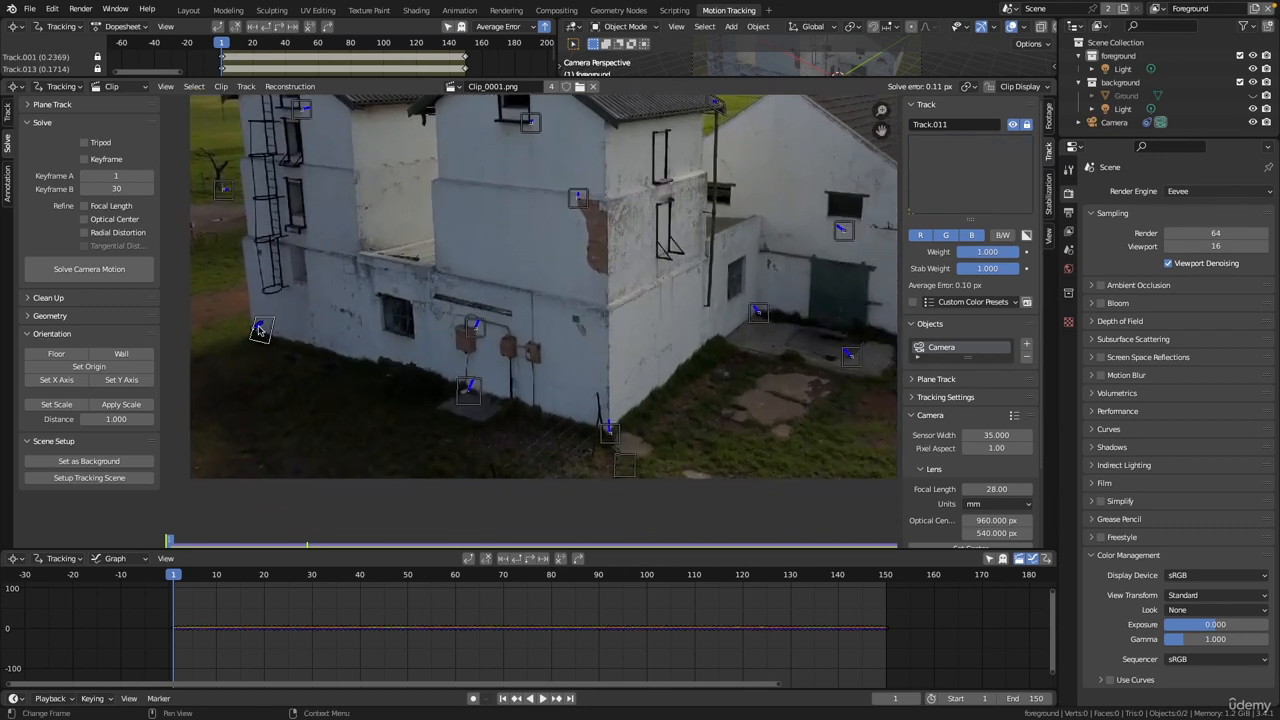
left_click(627, 432)
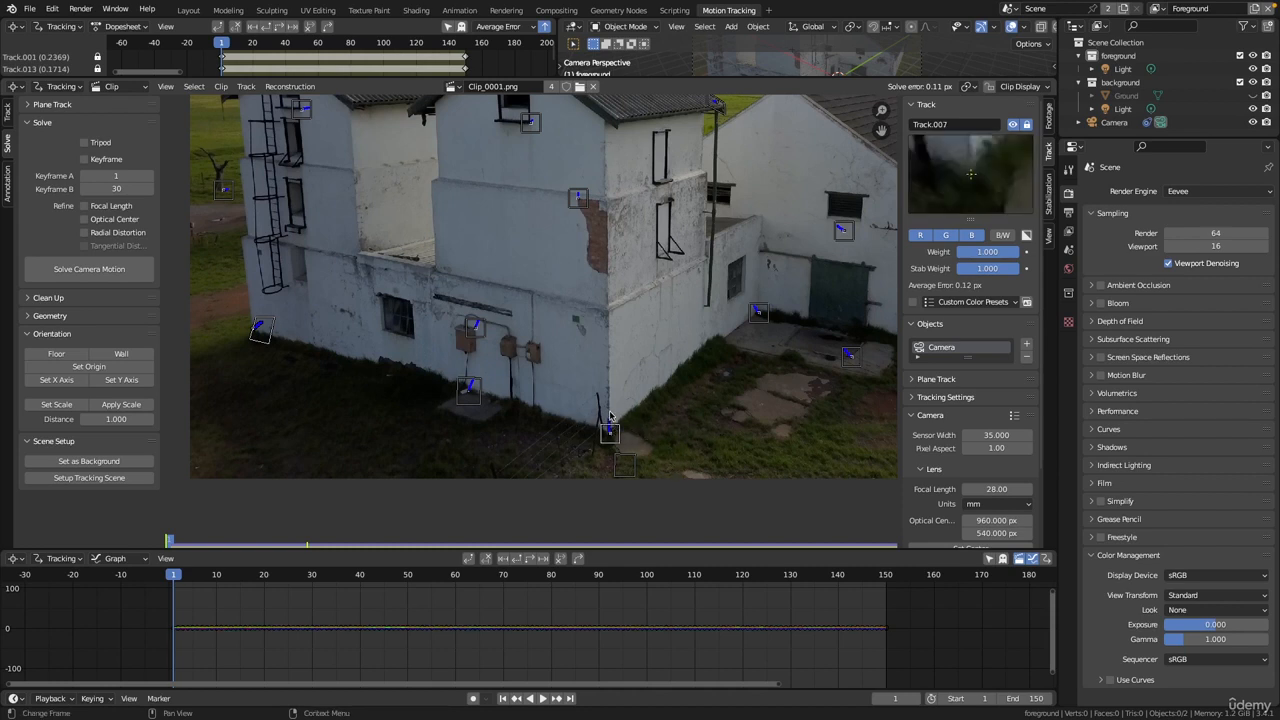
left_click(757, 332)
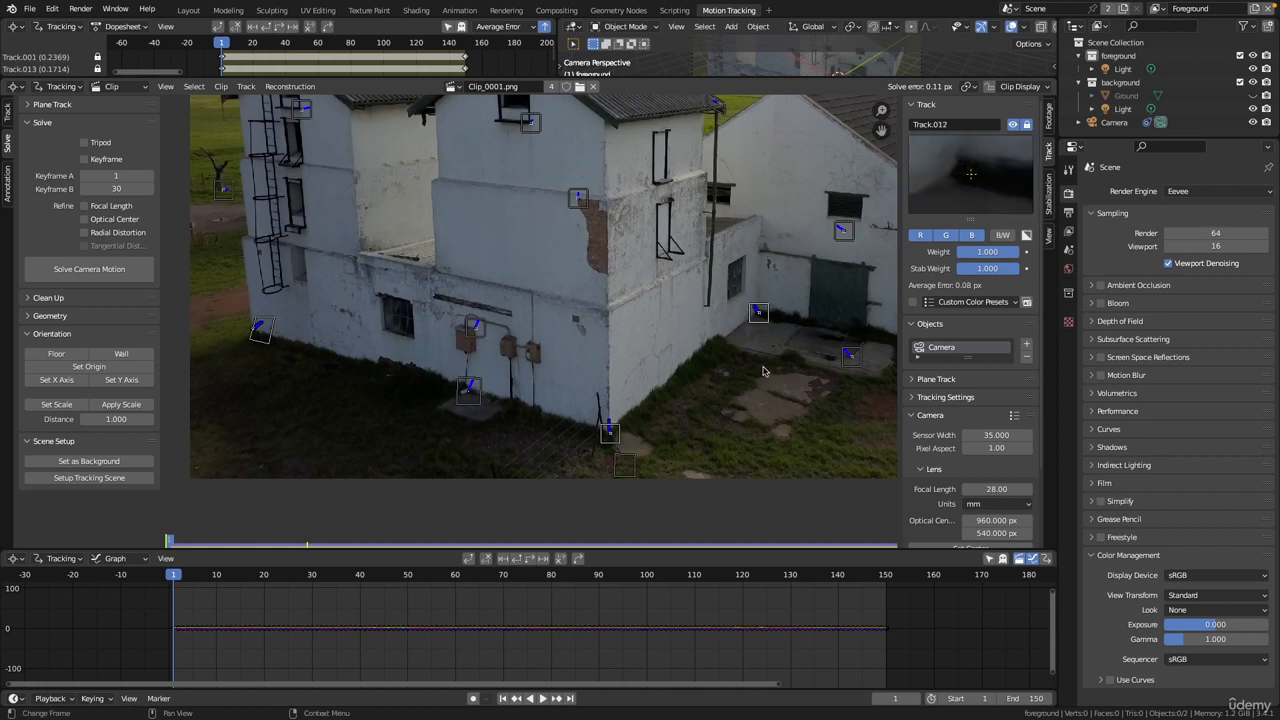
Inspect the three selected ground-level markers and define the Floor plane from them
middle_click_drag(339, 329, 625, 200)
middle_click_drag(618, 385, 580, 198)
middle_click_drag(623, 236, 565, 405)
middle_click_drag(690, 331, 546, 292)
middle_click_drag(546, 293, 621, 254)
middle_click_drag(572, 430, 548, 480, "ctrl")
middle_click_drag(600, 340, 447, 458)
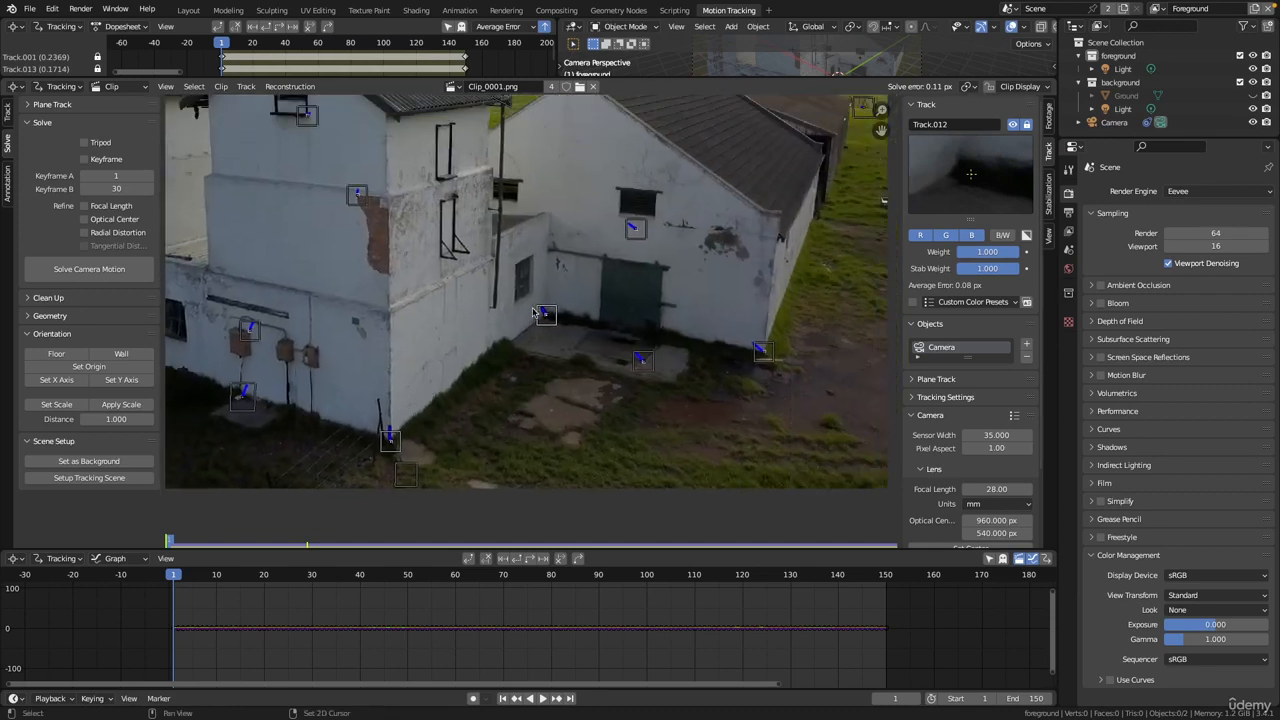
scroll(536, 313, "up", 5)
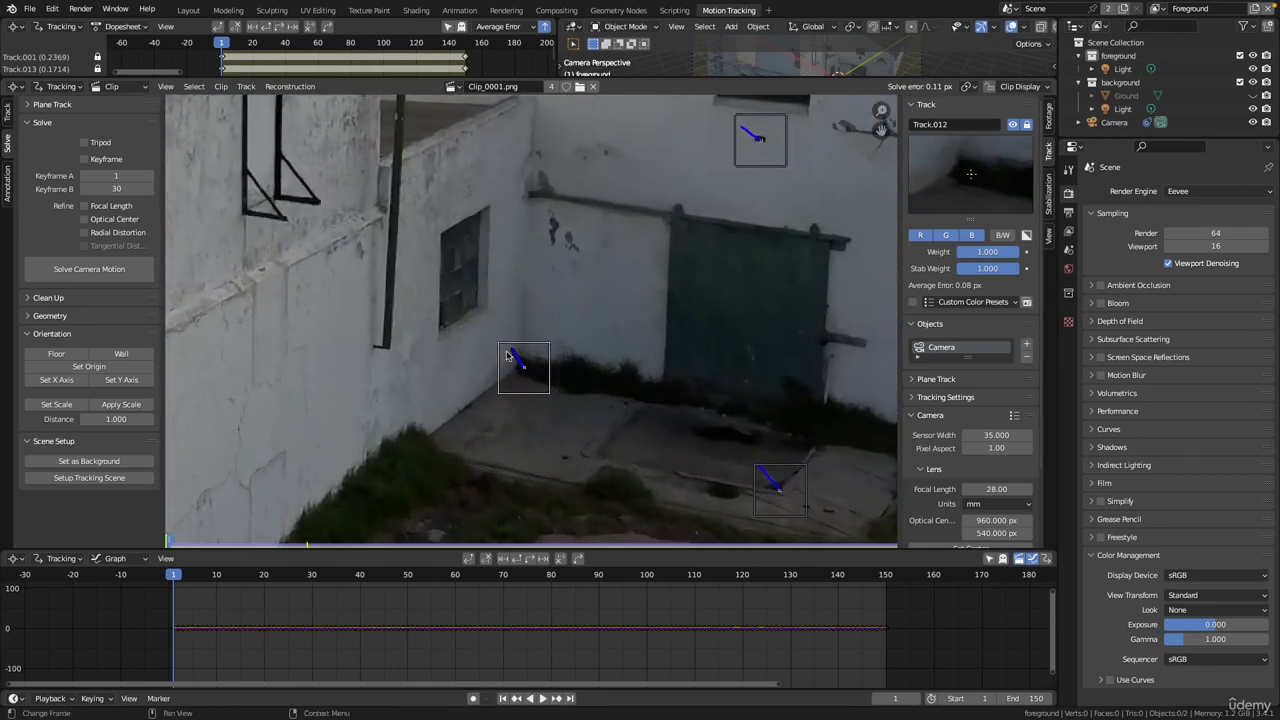
middle_click_drag(576, 242, 562, 364, "ctrl")
middle_click_drag(481, 307, 656, 295)
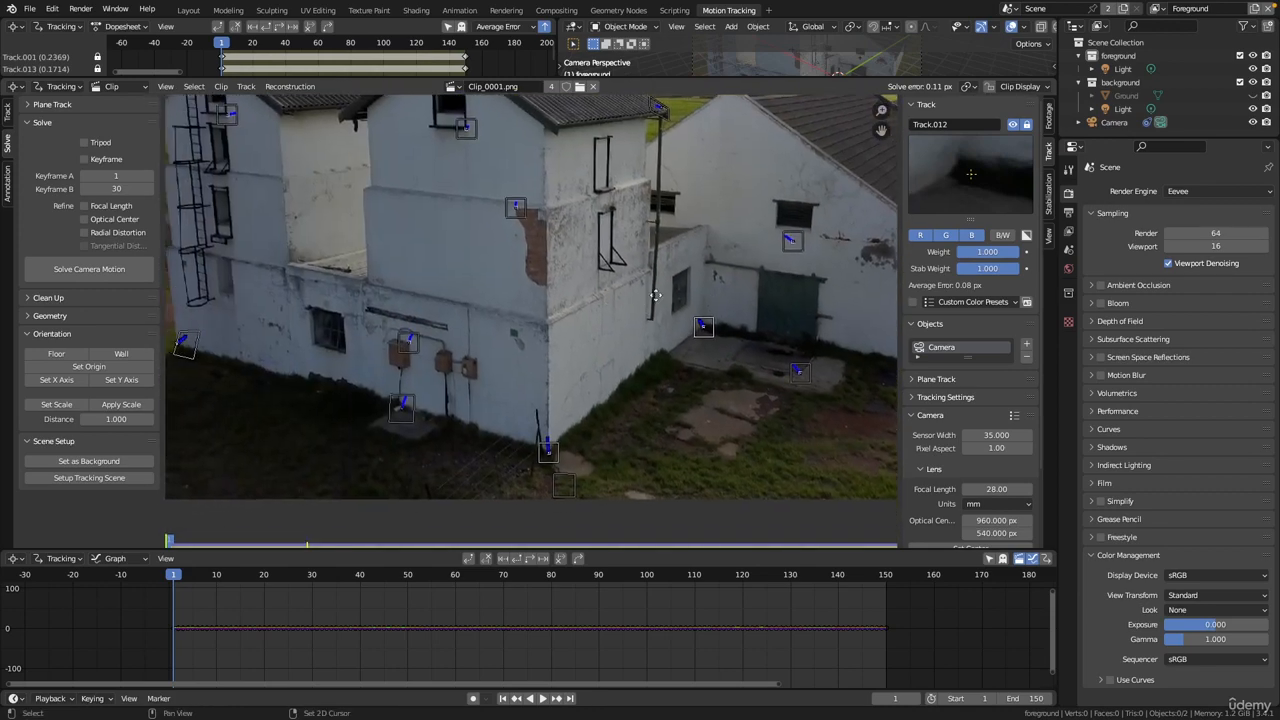
scroll(655, 300, "down", 2)
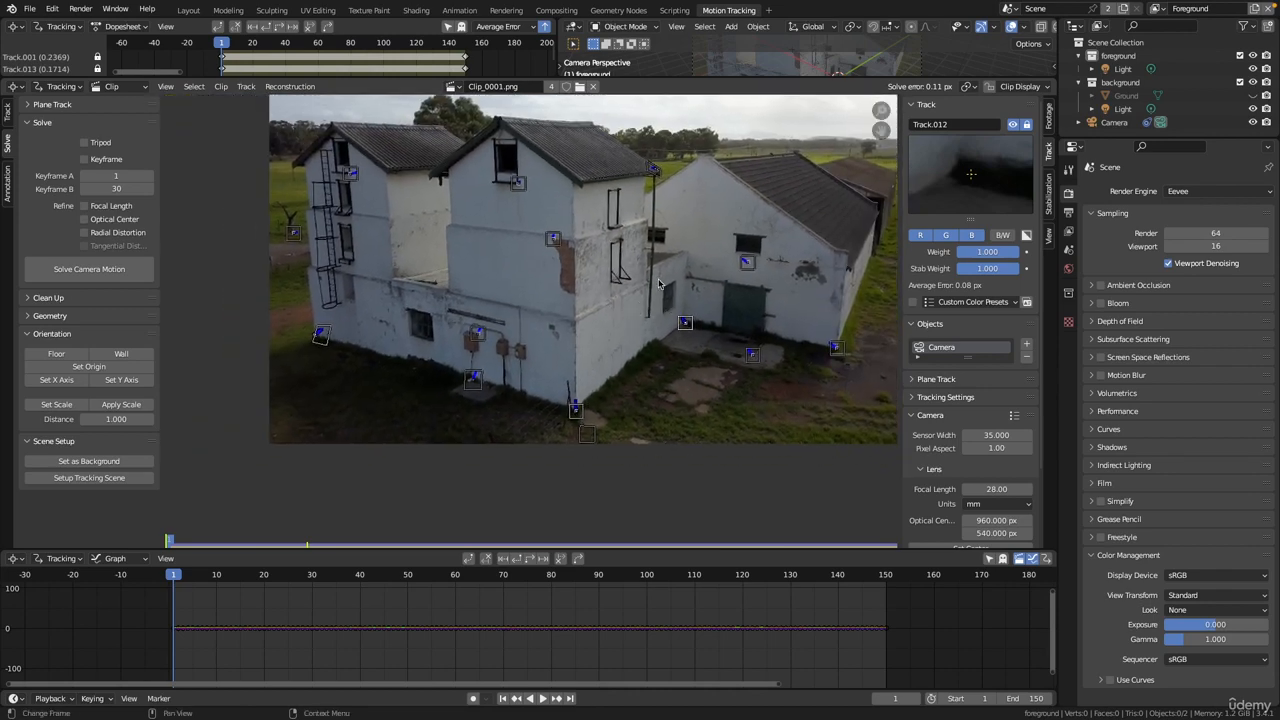
left_click(70, 355)
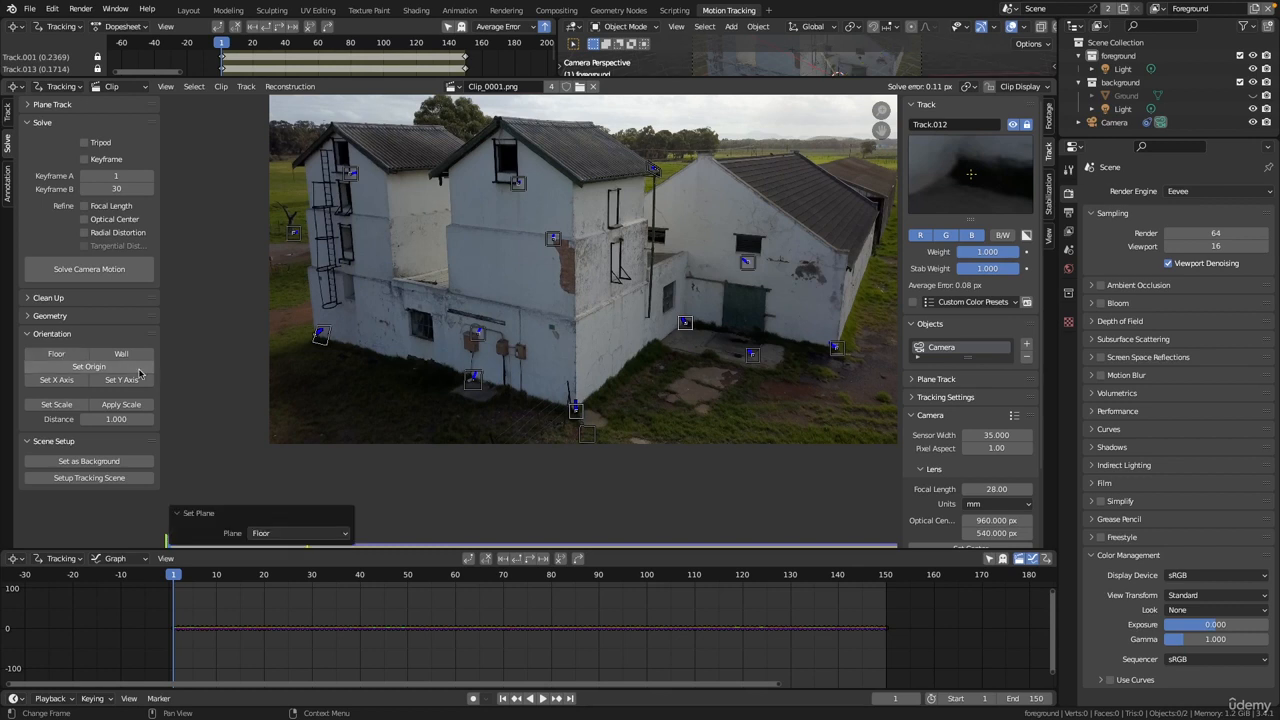
left_click(184, 516)
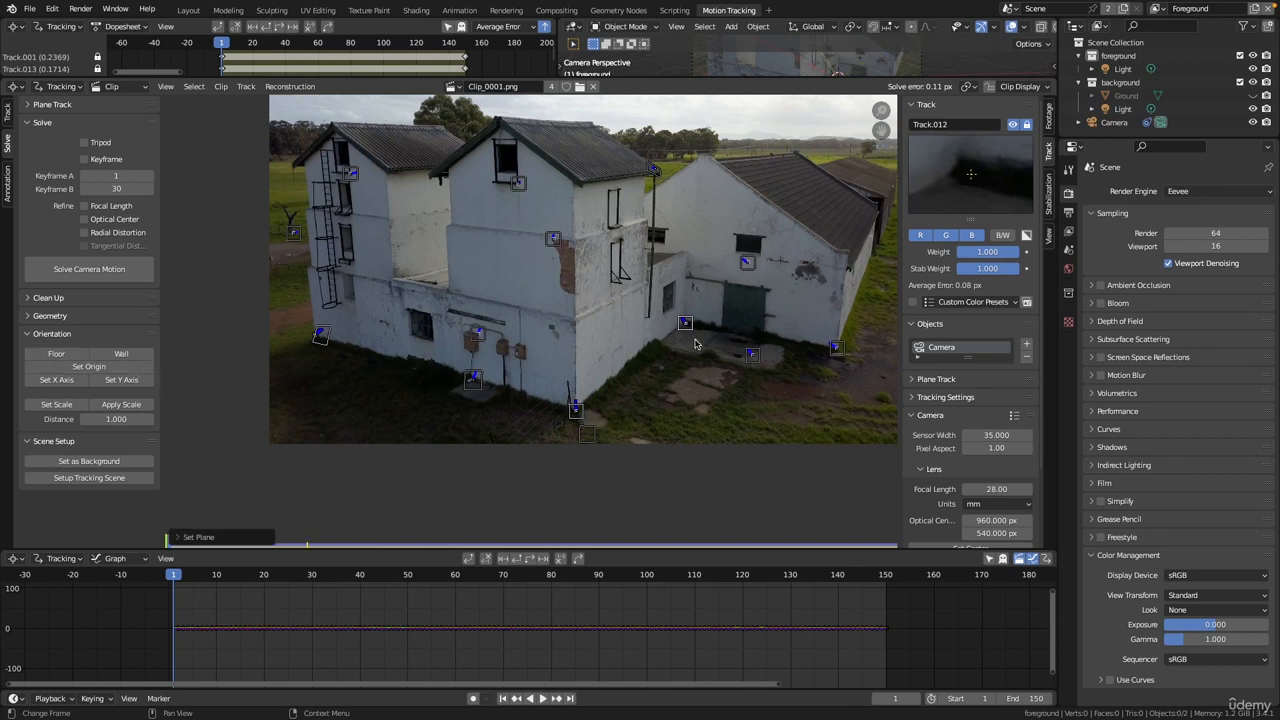
Check the floor grid and axes against the building footage in the Layout workspace
middle_click_drag(667, 384, 640, 431)
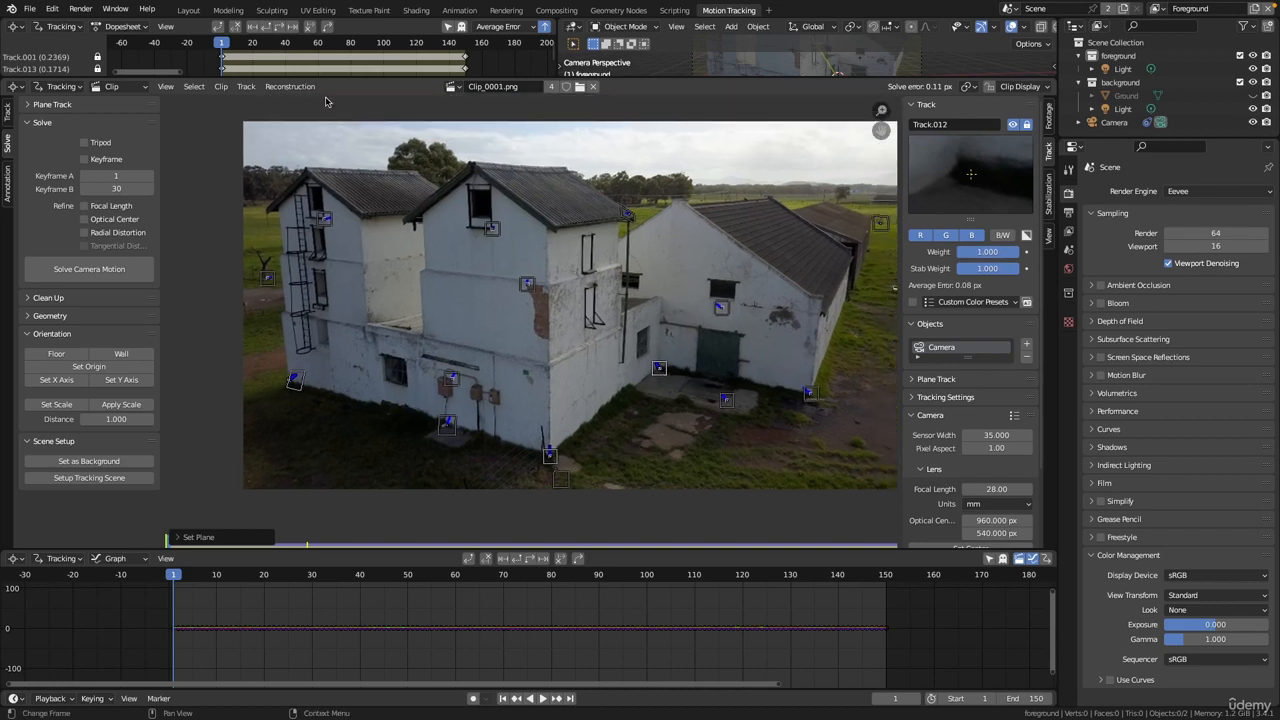
left_click(189, 12)
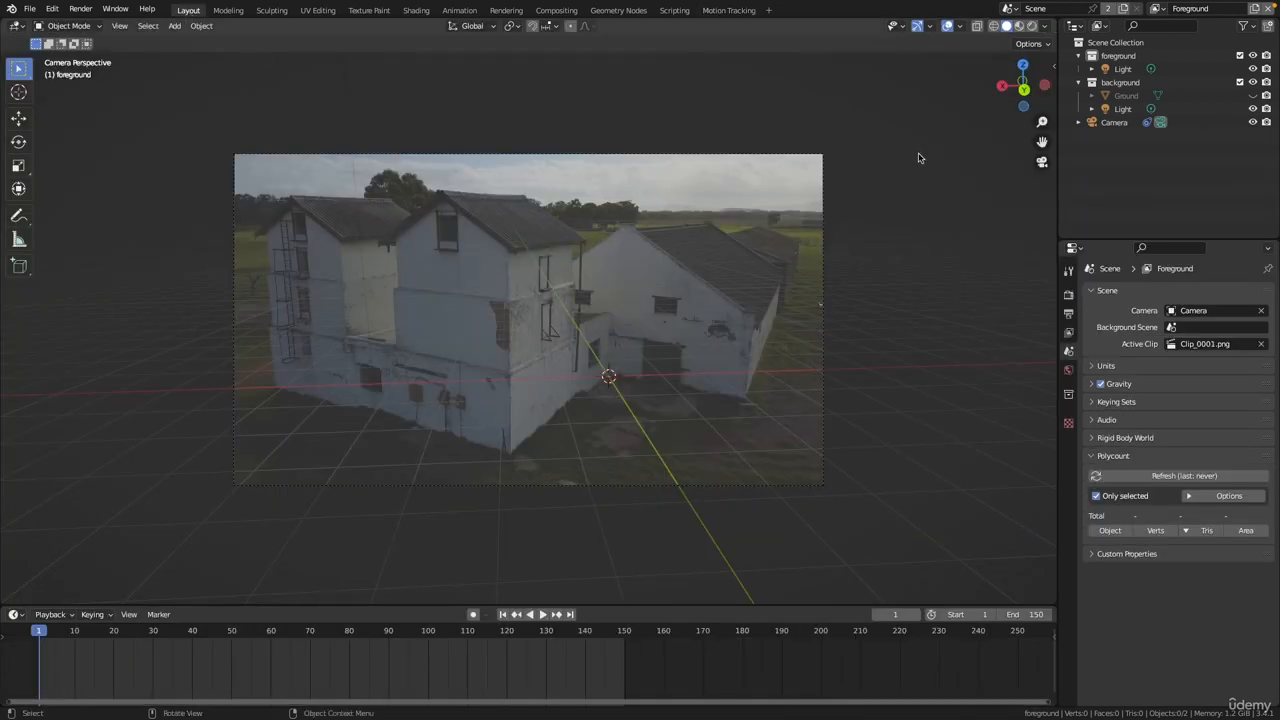
scroll(631, 374, "down", 1)
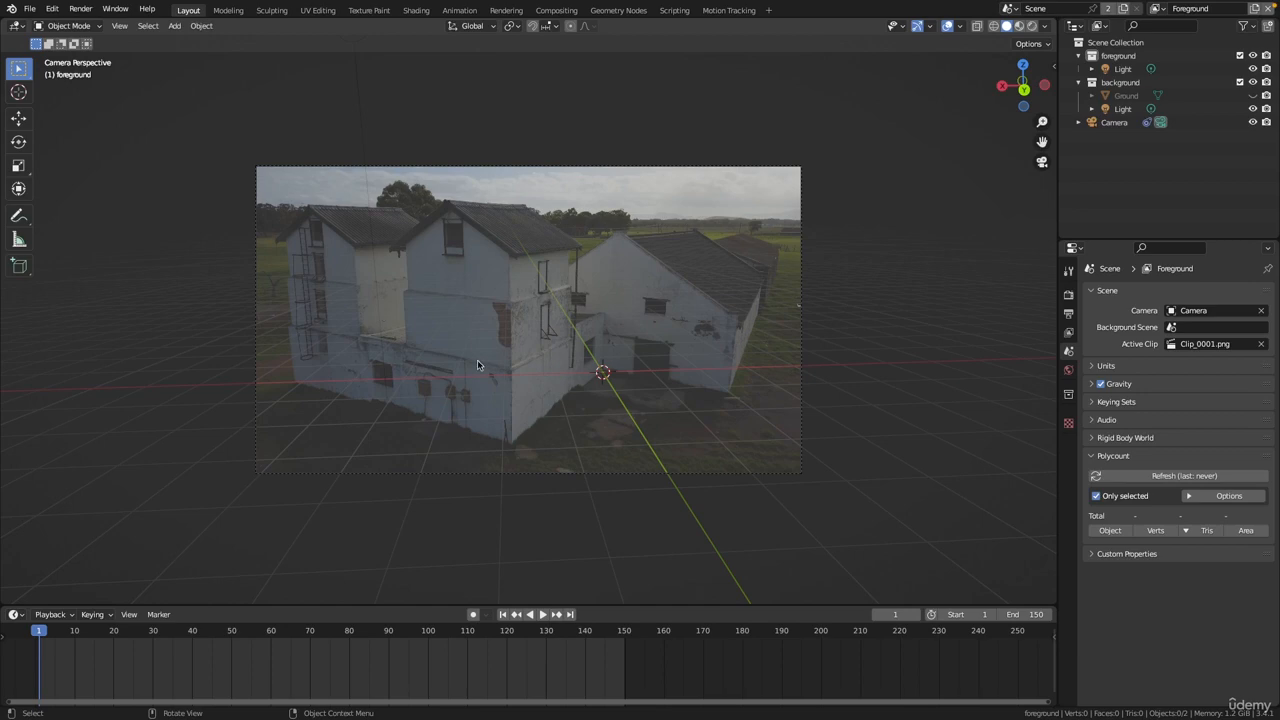
Return to the Motion Tracking workspace and examine the origin marker at the inner wall corner up close, selecting it
left_click(728, 10)
scroll(580, 311, "up", 3)
scroll(580, 311, "down", 3)
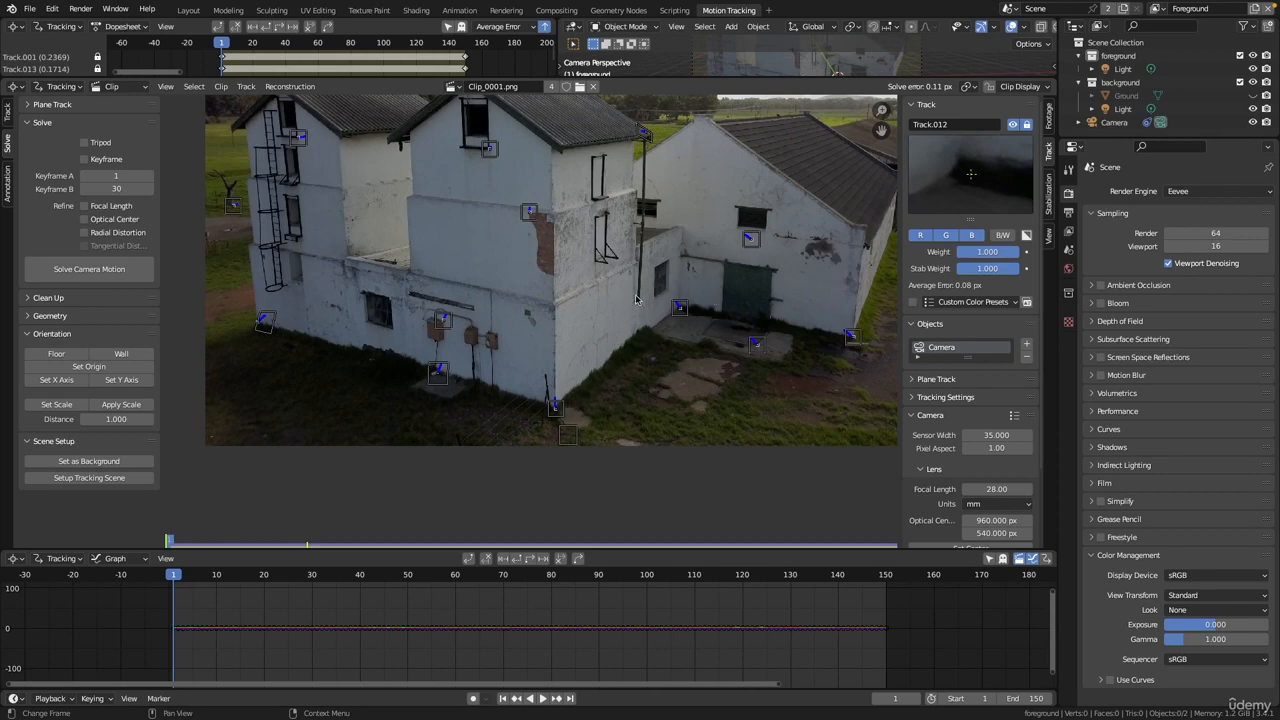
scroll(582, 231, "up", 6)
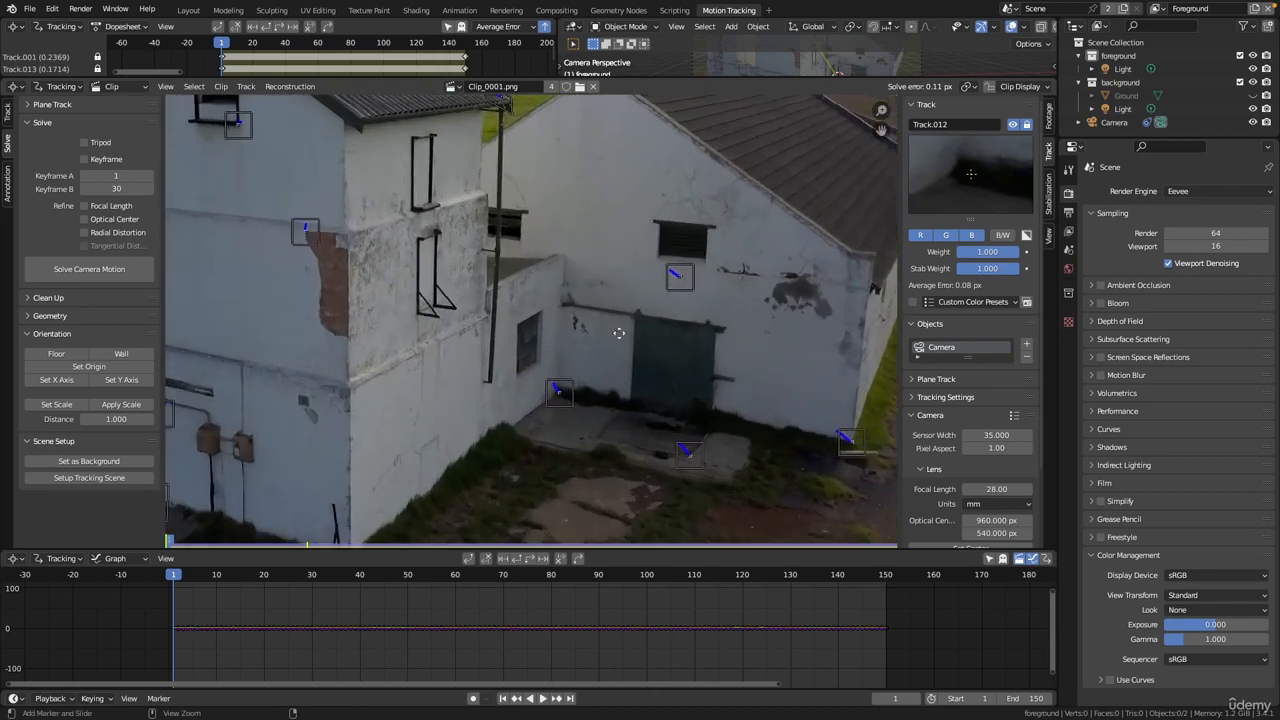
scroll(603, 211, "up", 2)
mouse_move(583, 231)
middle_mouse_down()
mouse_move(598, 130)
mouse_move(550, 214)
middle_mouse_up()
scroll(606, 171, "up", 1)
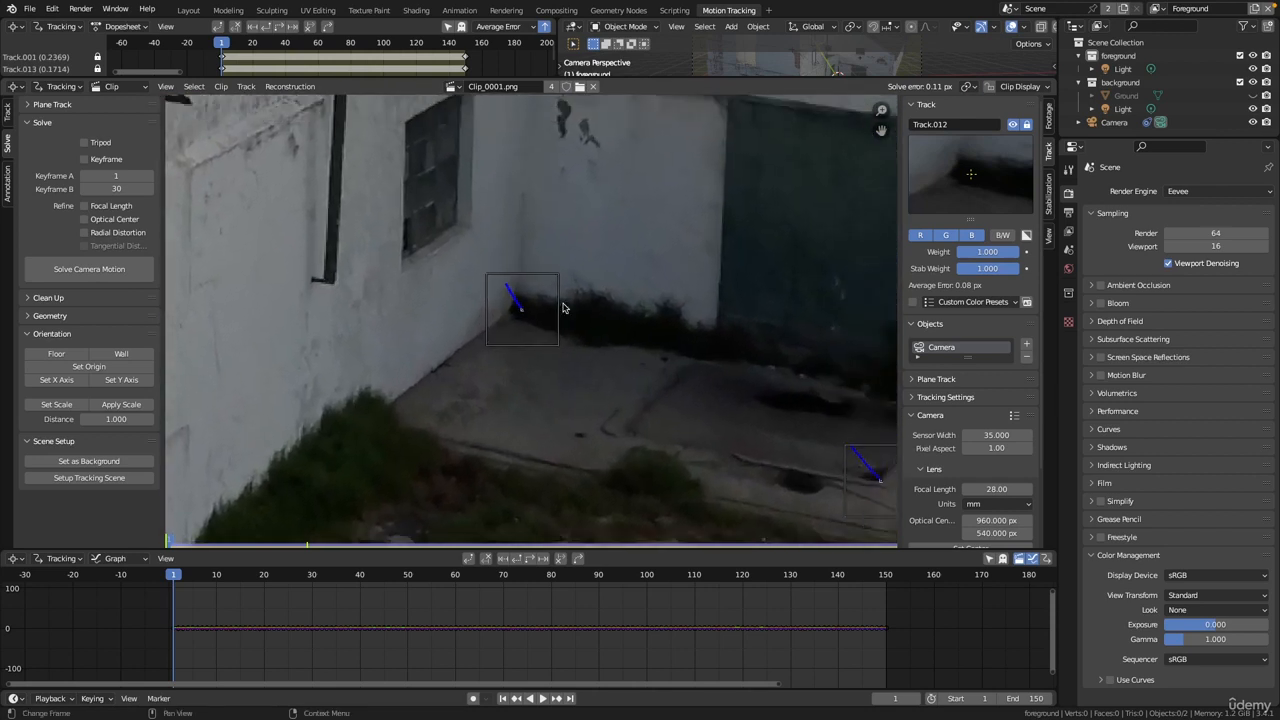
left_click(570, 296)
scroll(527, 300, "down", 8)
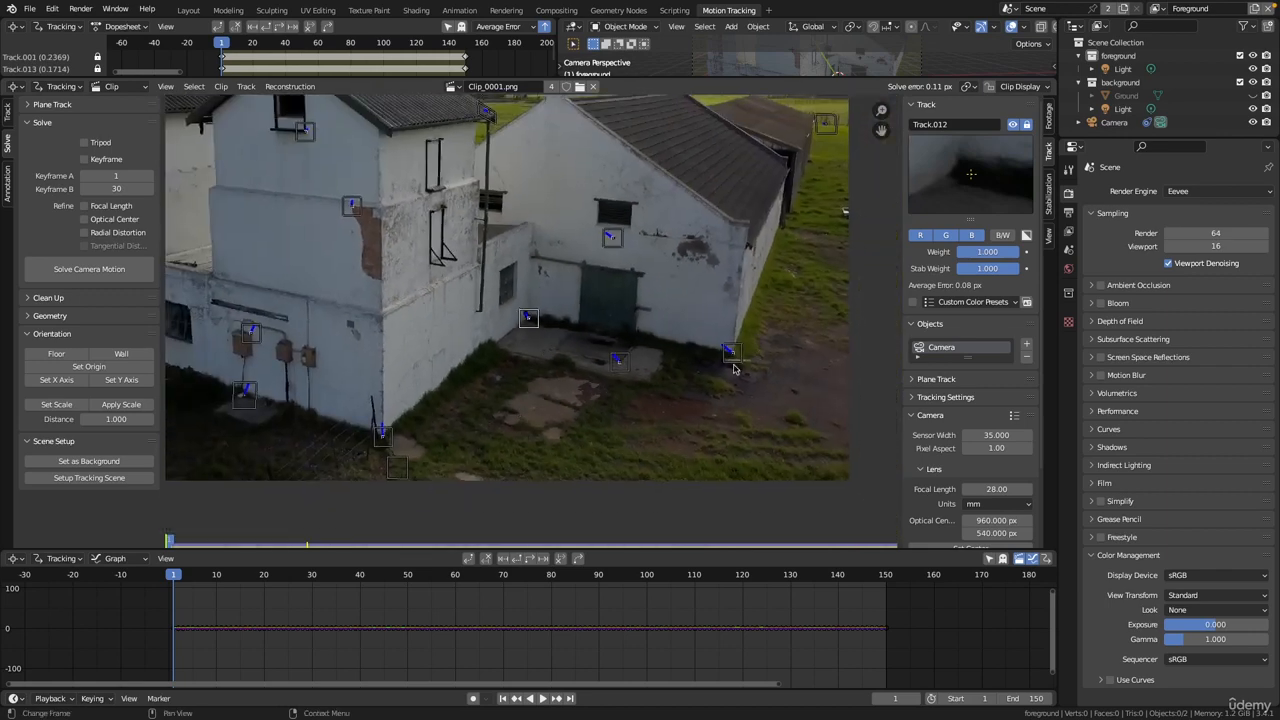
Set the X axis using the marker at the outer base corner of the green-door building, and check the axes in the Layout workspace
left_click(738, 373)
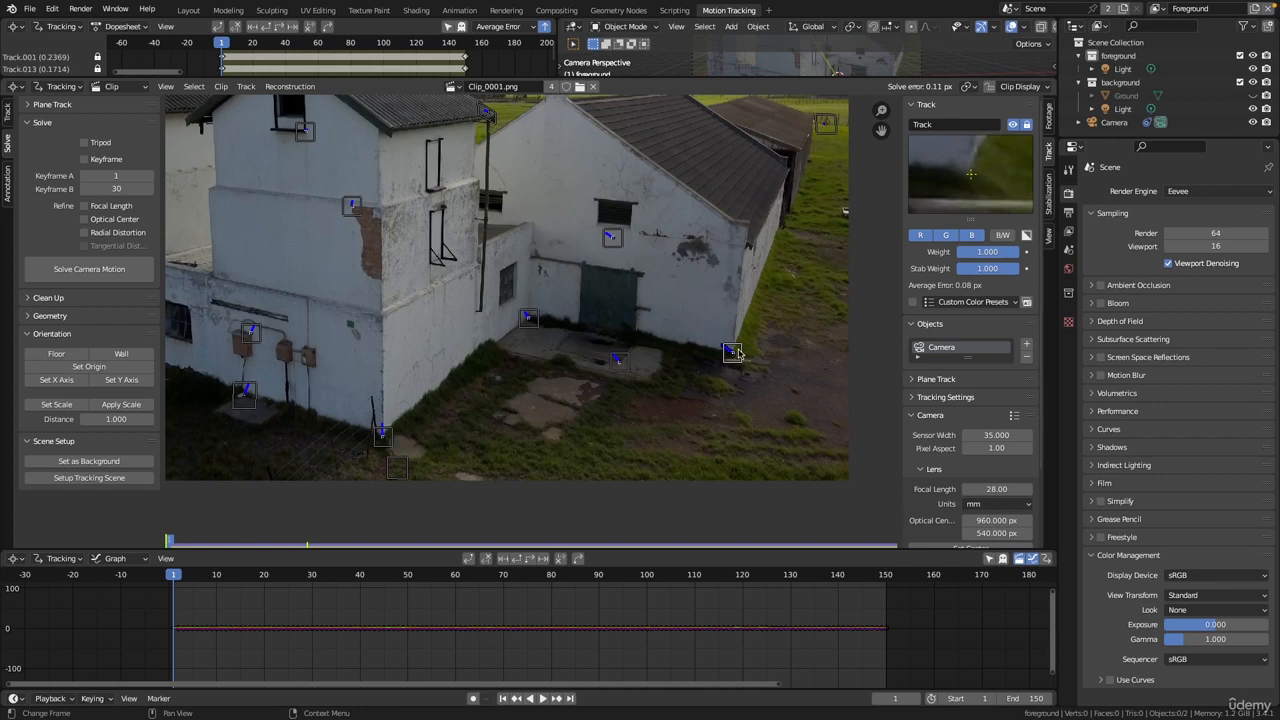
left_click(396, 438)
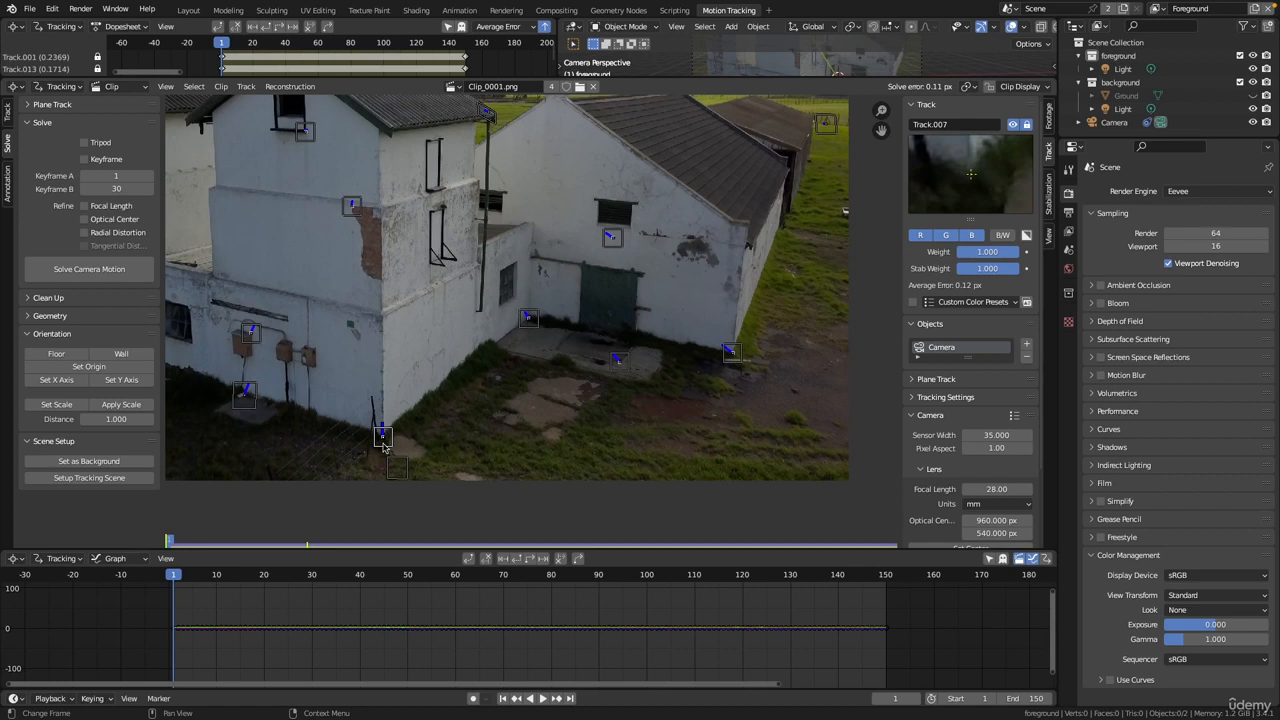
left_click(745, 366)
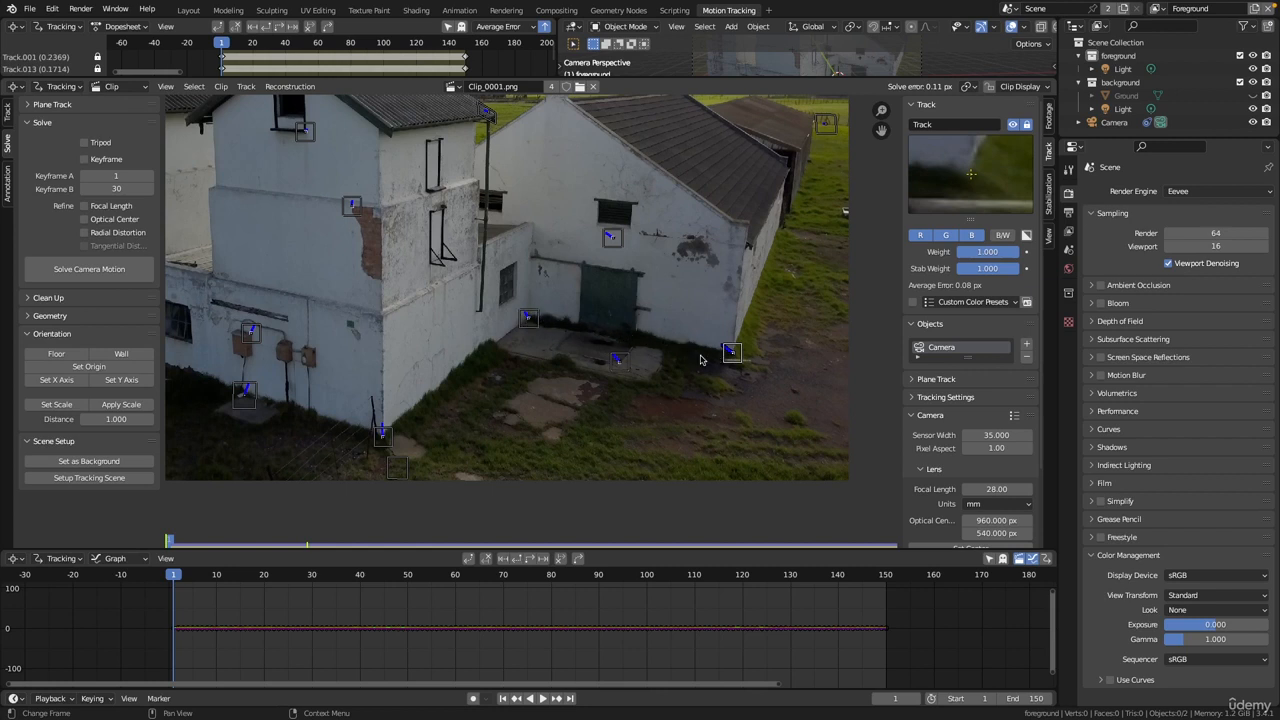
left_click(68, 382)
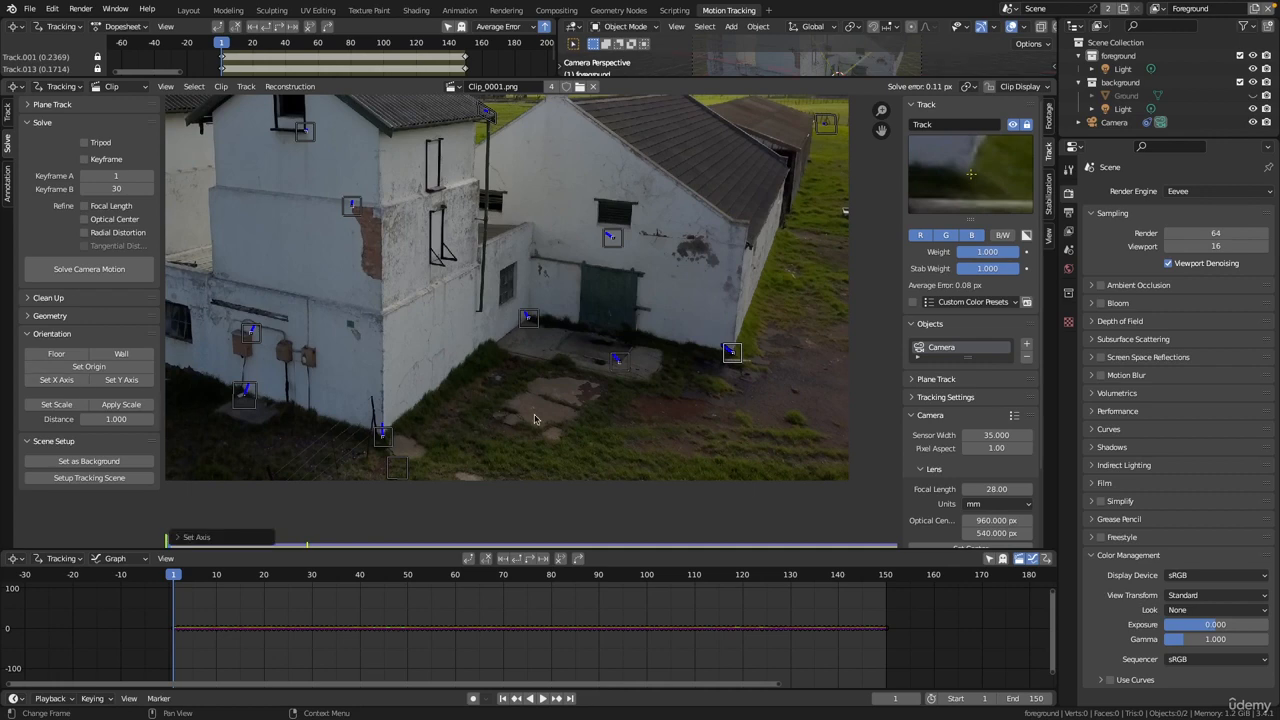
left_click(188, 10)
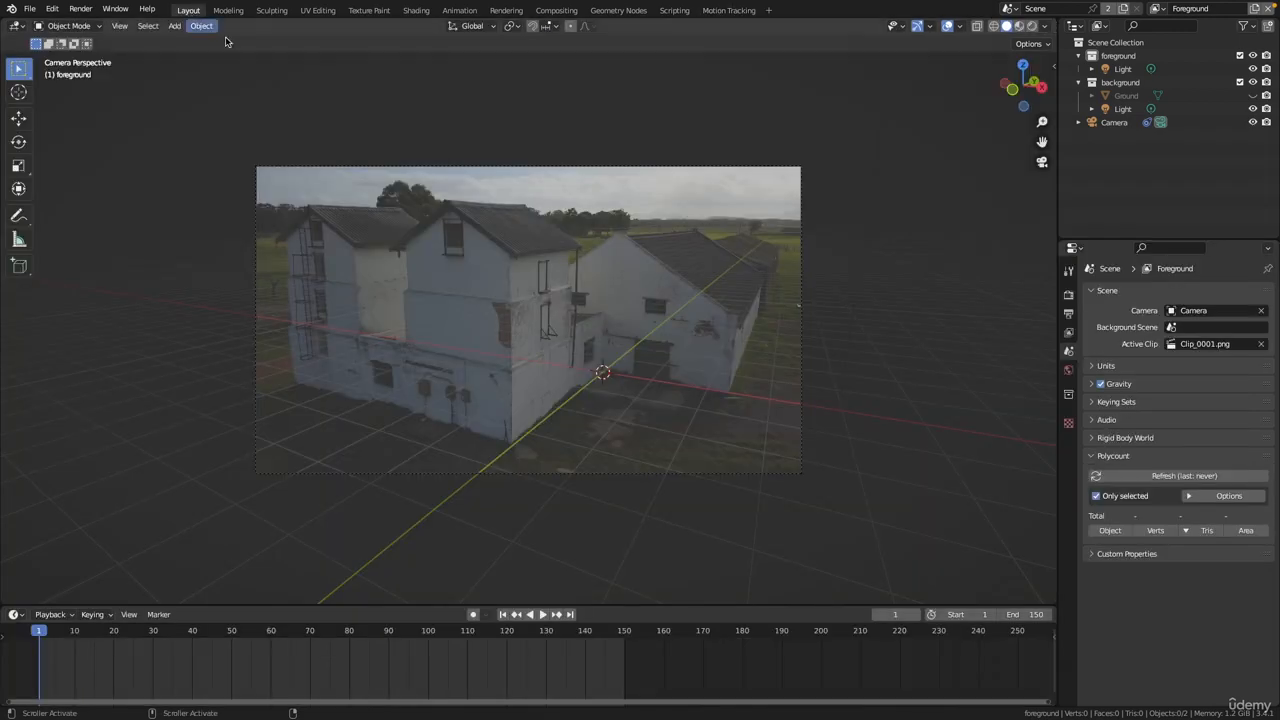
middle_click_drag(540, 275, 500, 230, "ctrl")
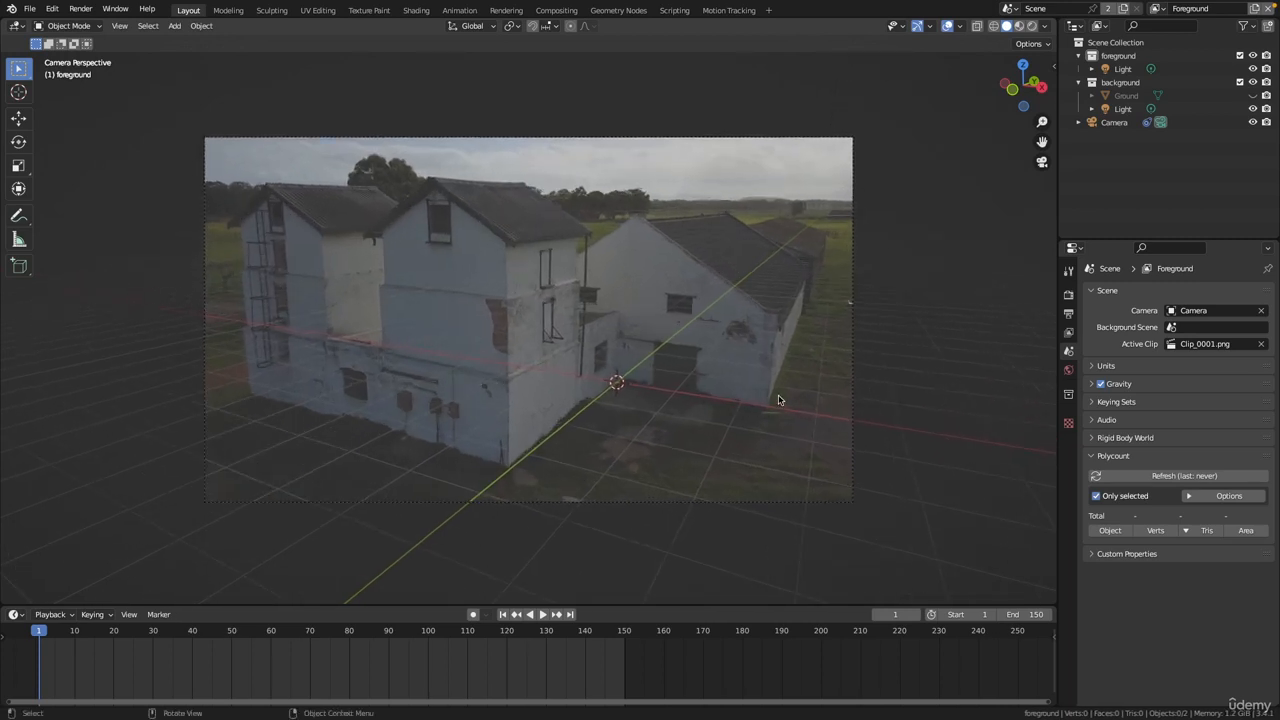
Compare the axes in the Layout camera view with the markers at the building bases in the Motion Tracking workspace
scroll(778, 400, "up", 6)
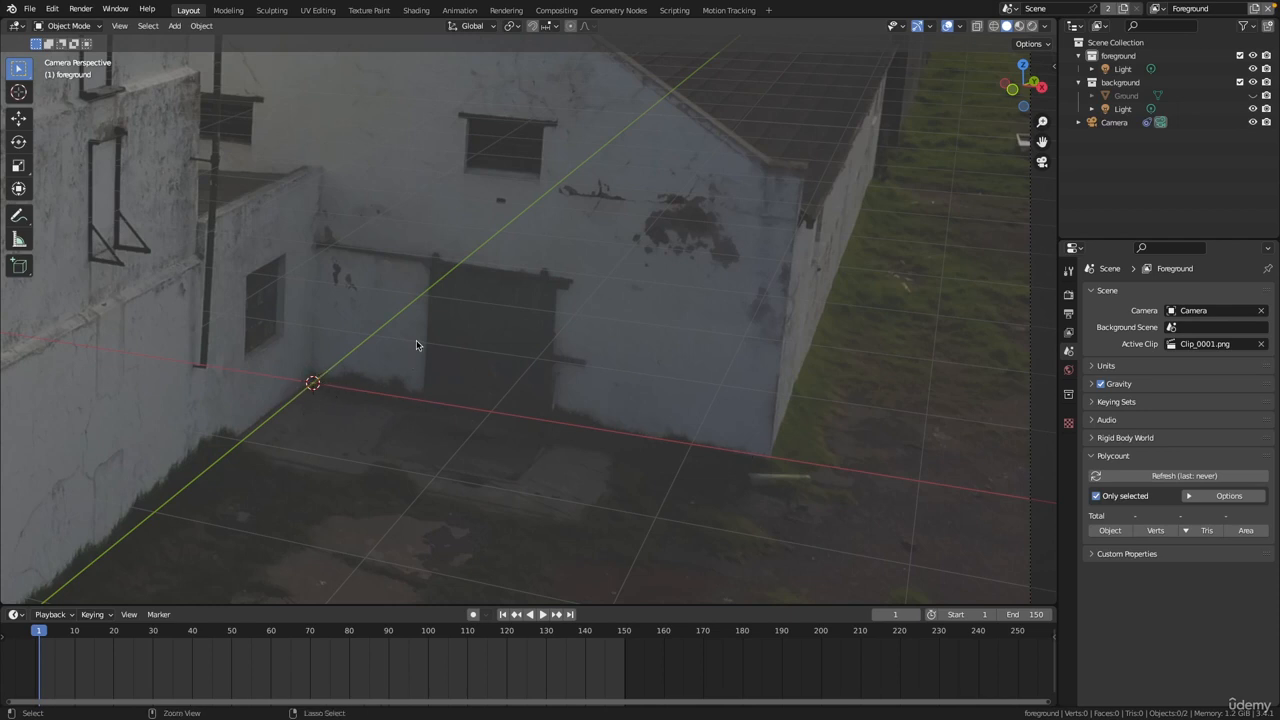
scroll(500, 400, "down", 5)
scroll(577, 448, "up", 4)
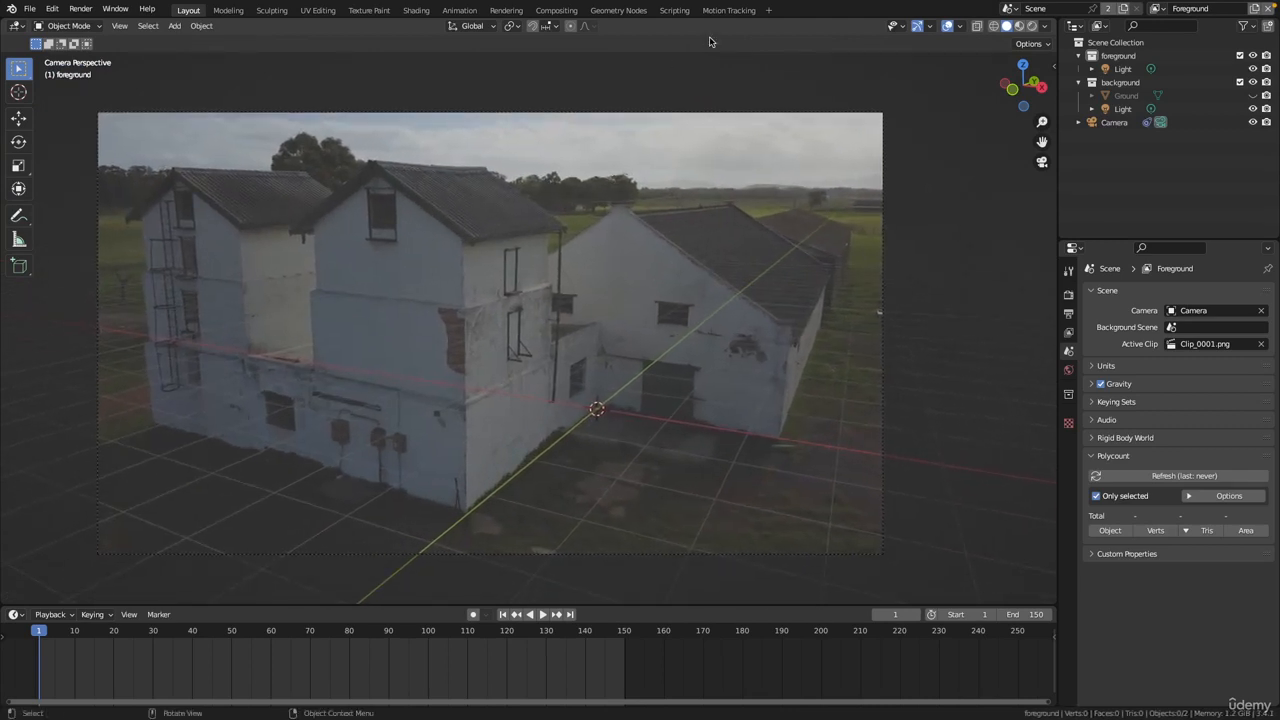
left_click(728, 10)
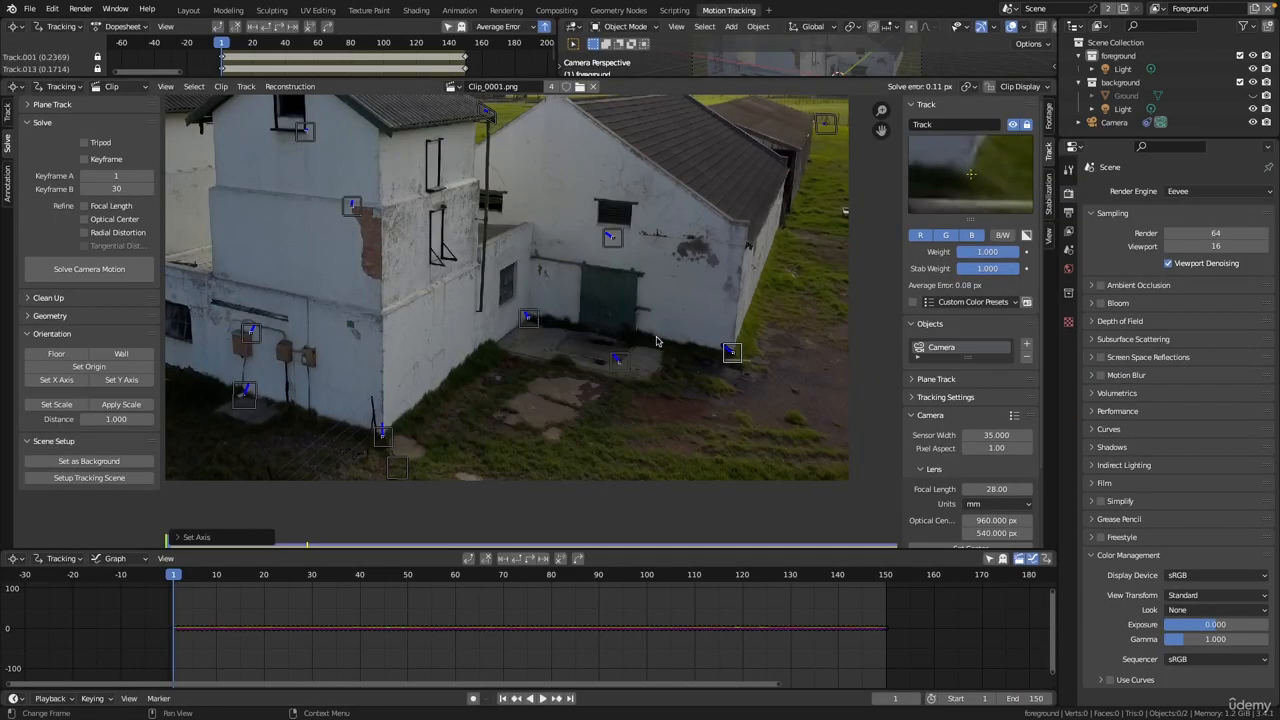
scroll(547, 308, "down", 2)
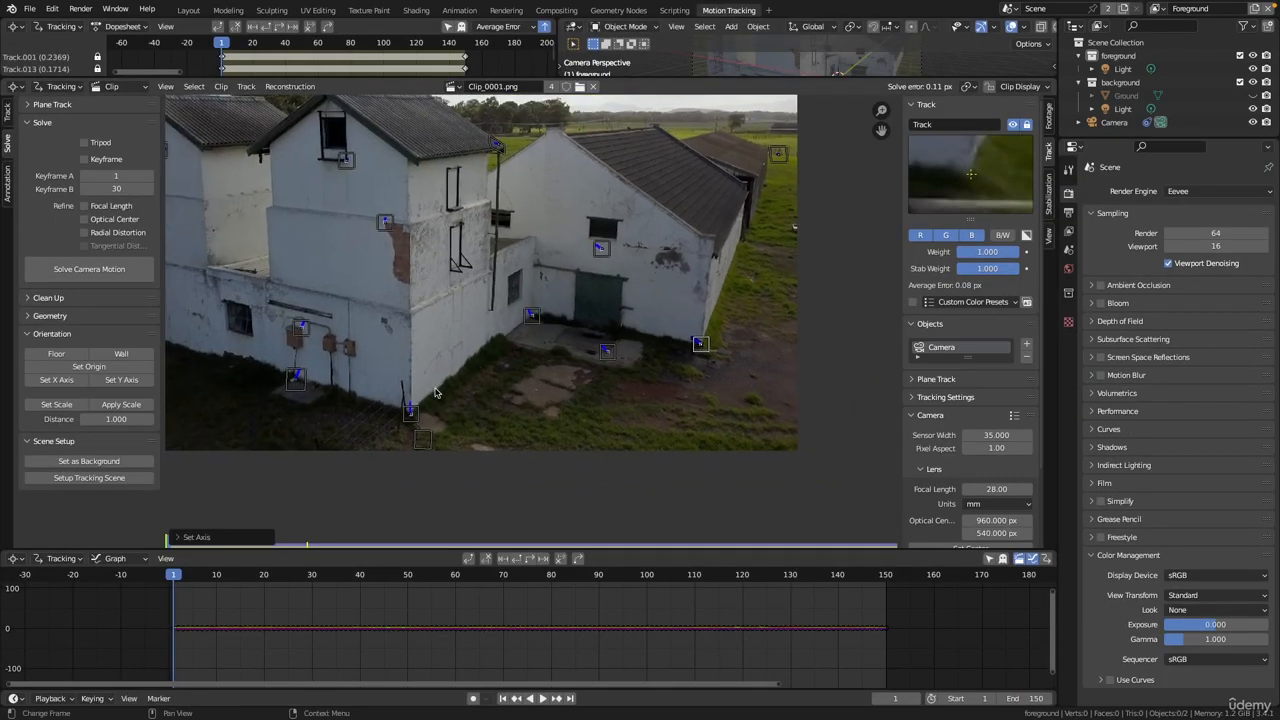
middle_click_drag(477, 379, 524, 414)
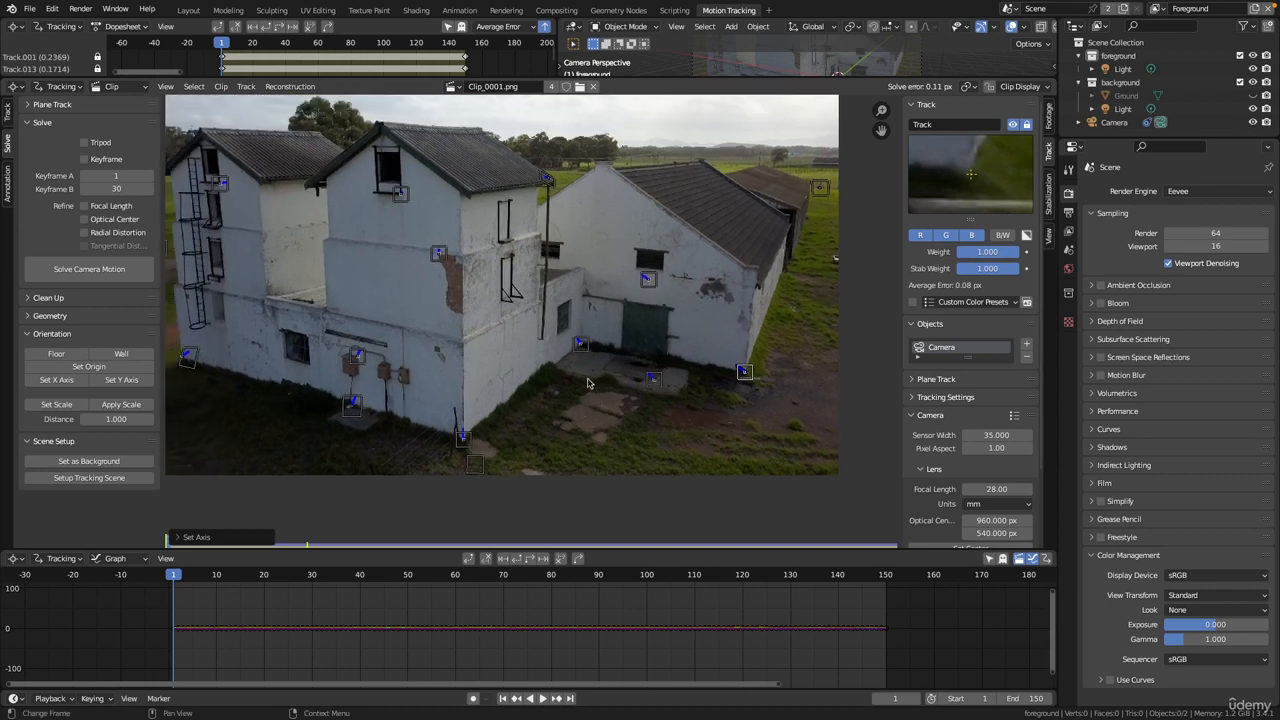
left_click(188, 10)
middle_click_drag(565, 247, 586, 254, "shift")
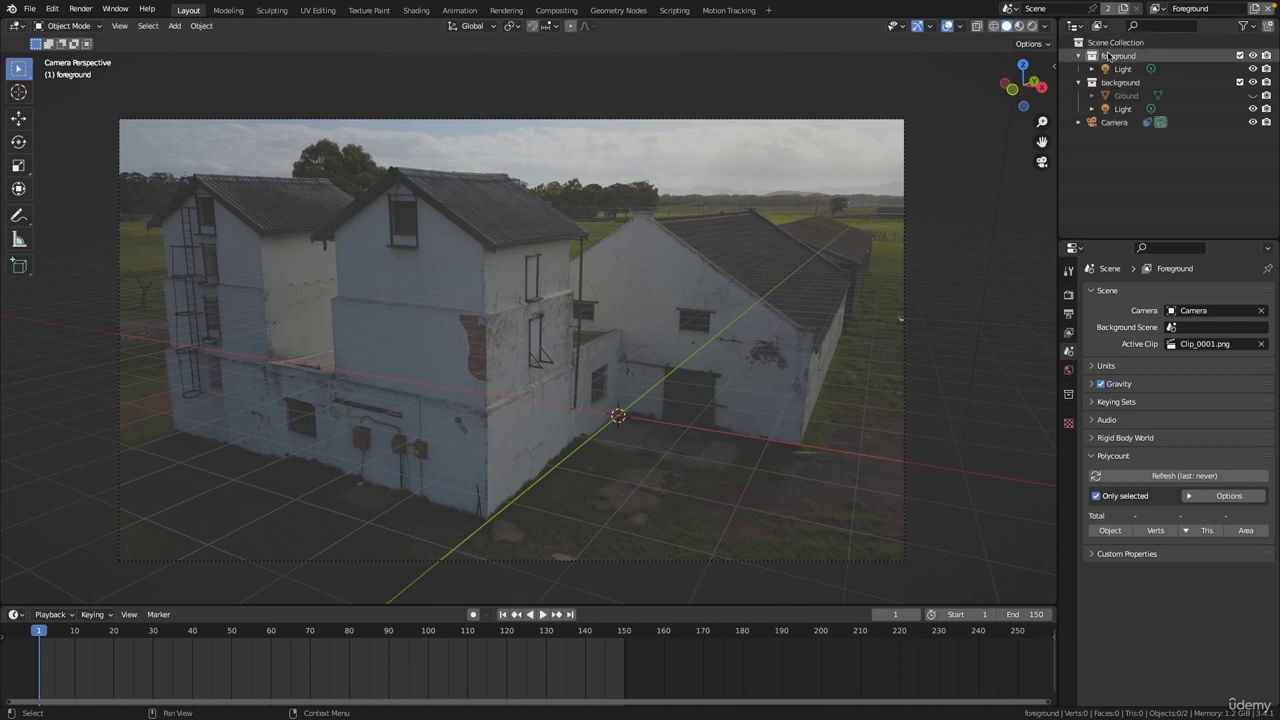
Rotate the camera around the global Z axis to about 29.8° so the axes line up with the building edges
left_click(1114, 122)
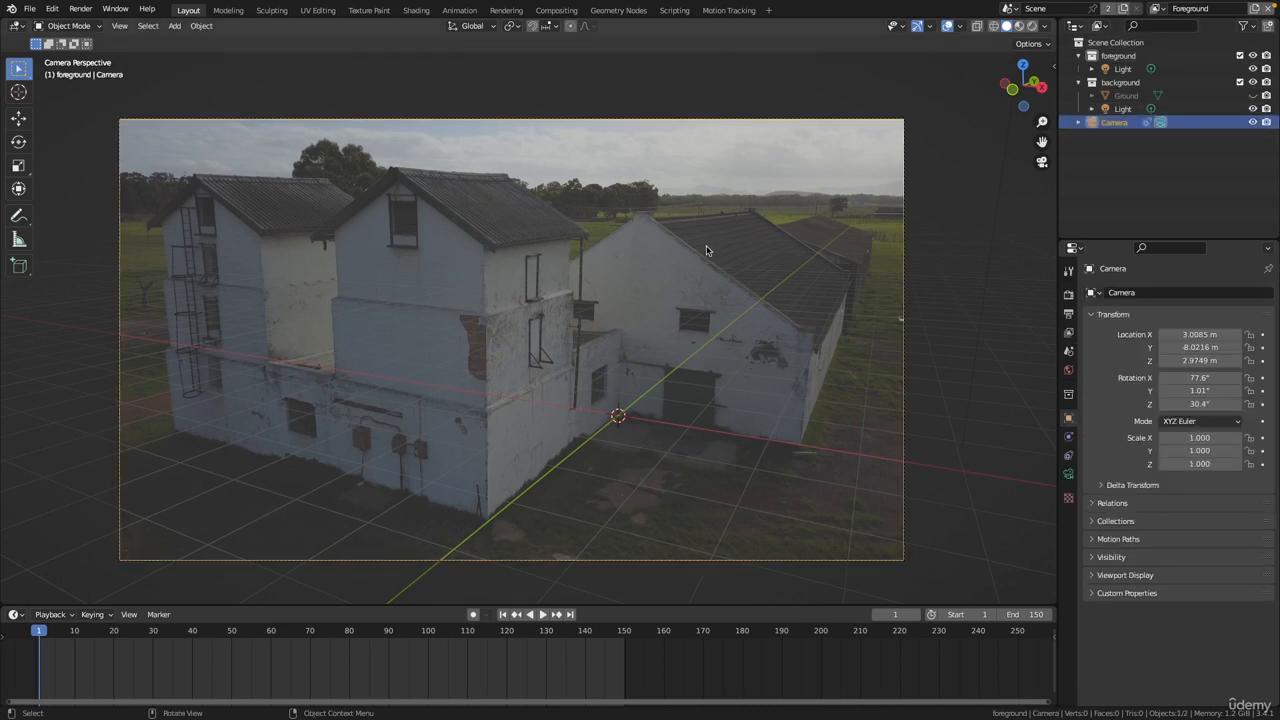
key("r")
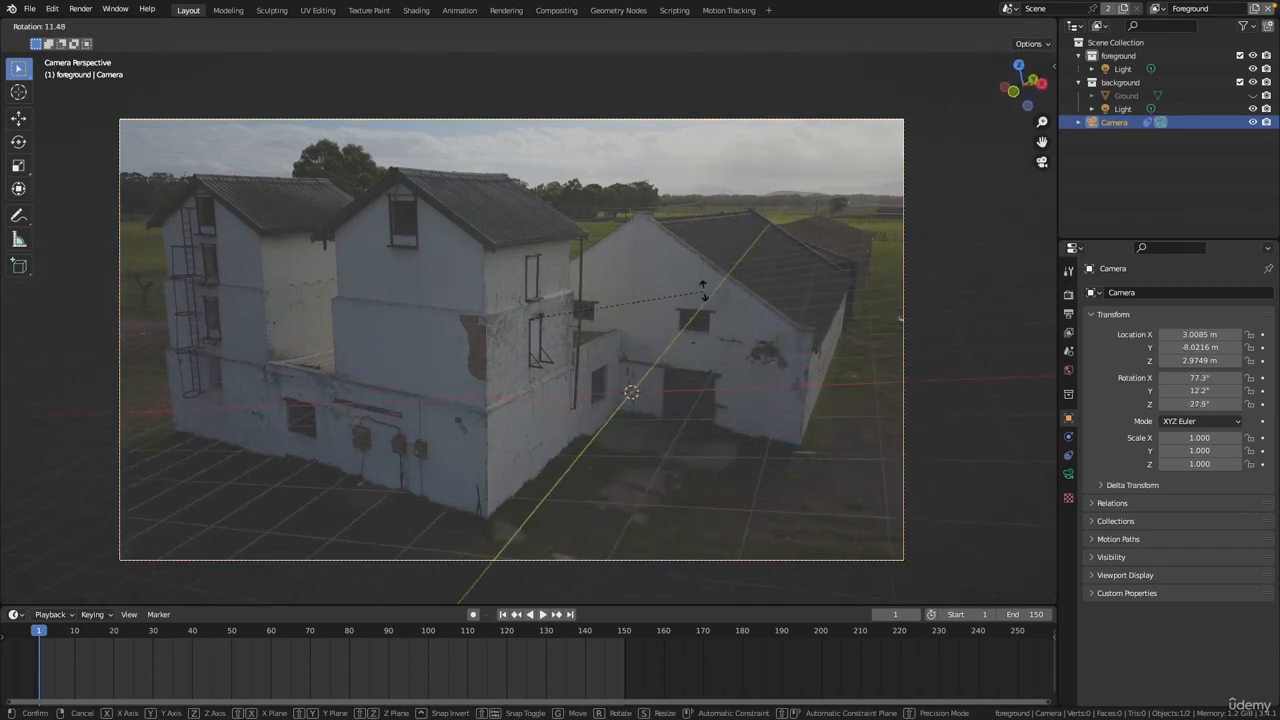
key("z")
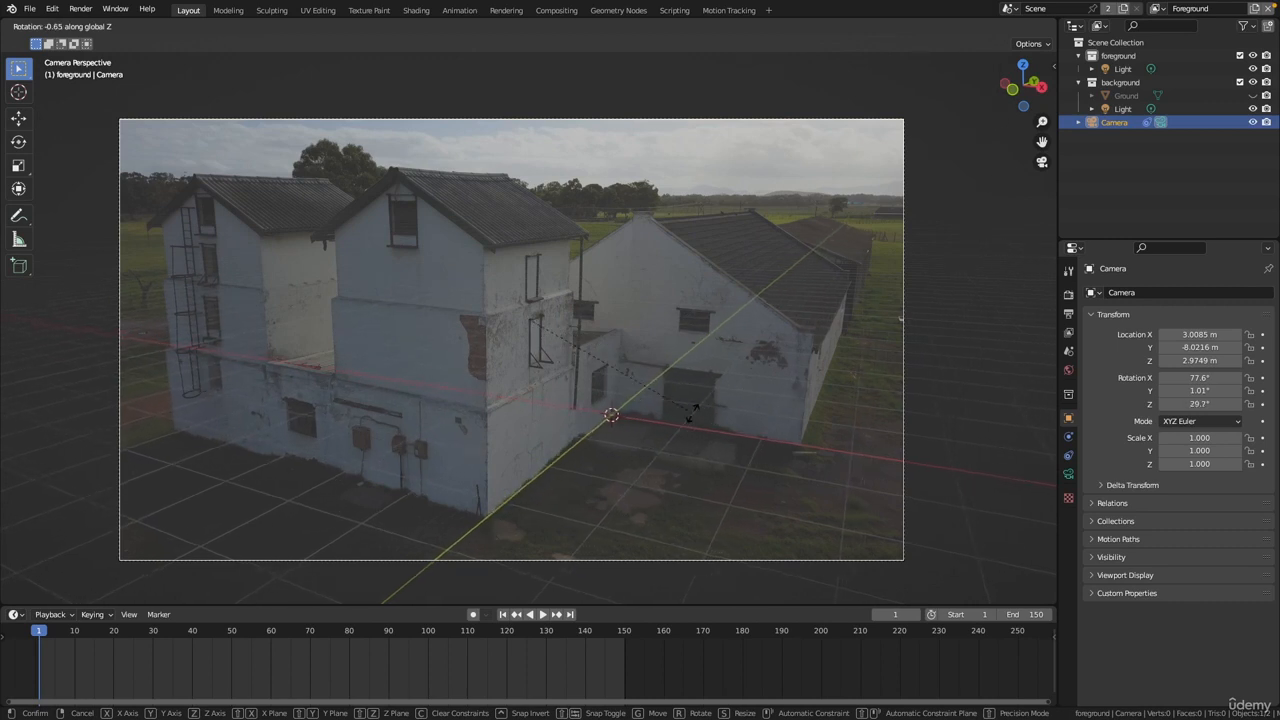
left_click(636, 489)
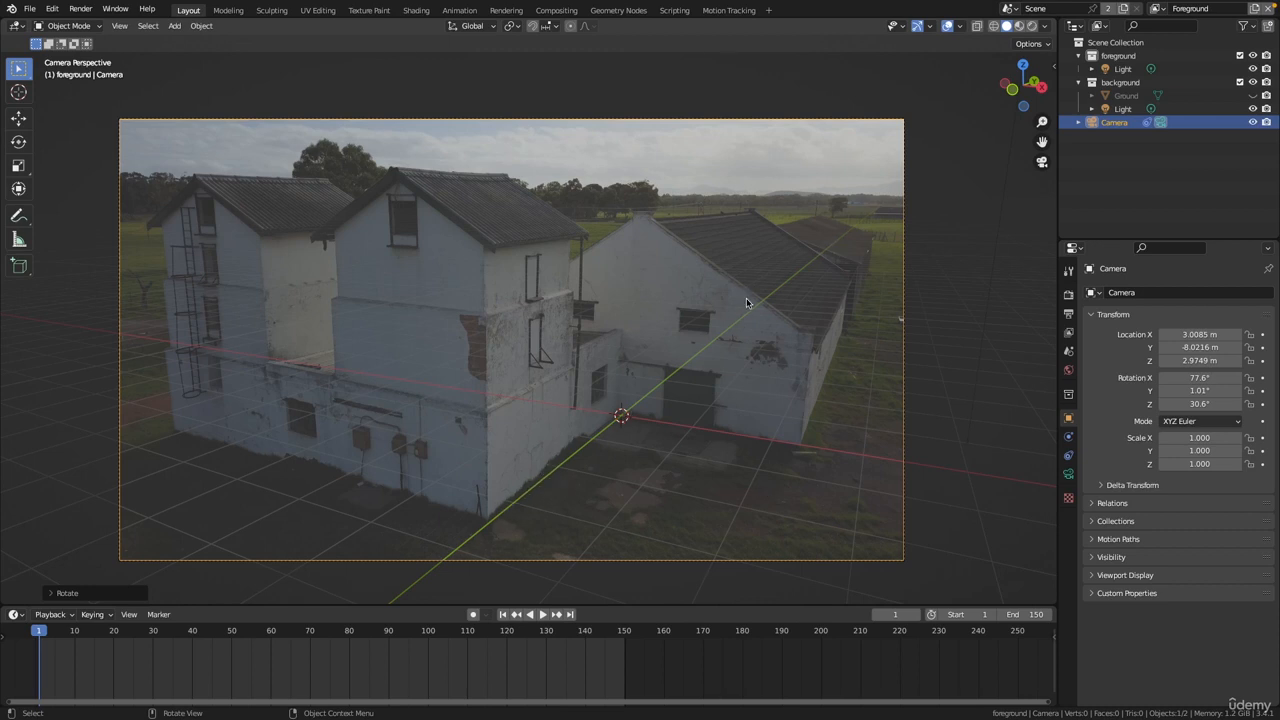
key("r")
key("z")
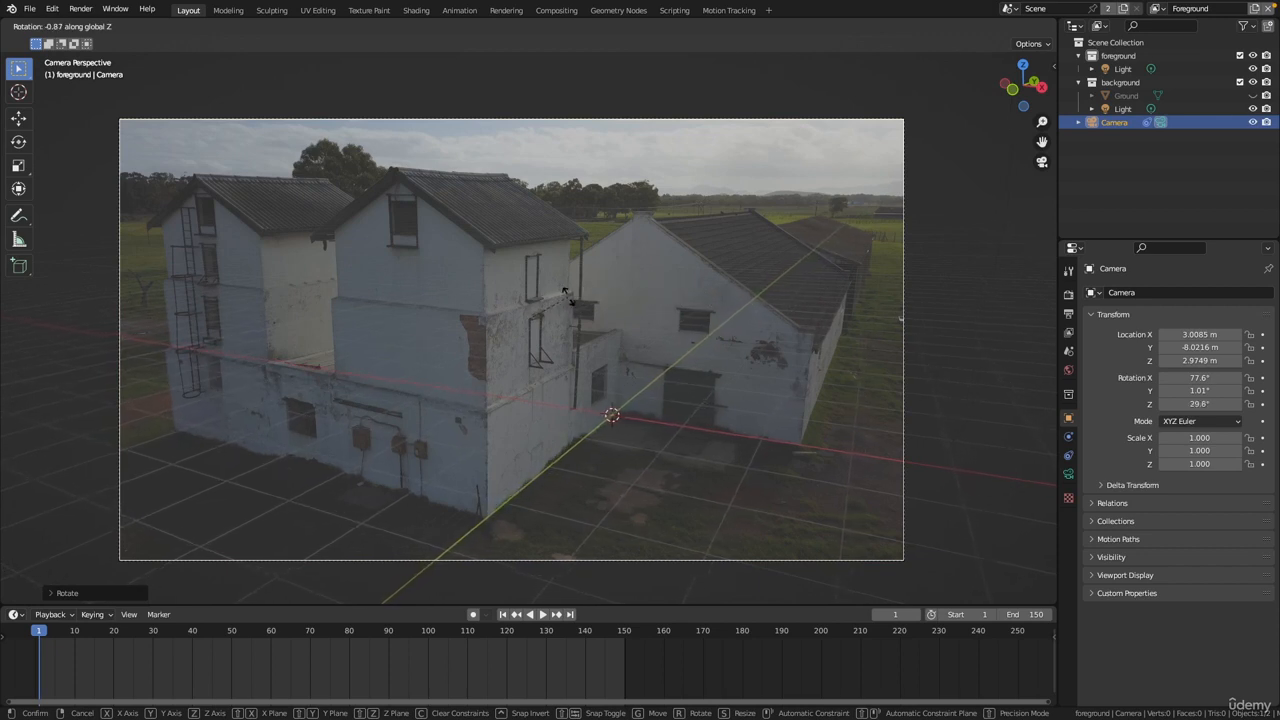
left_click(560, 302)
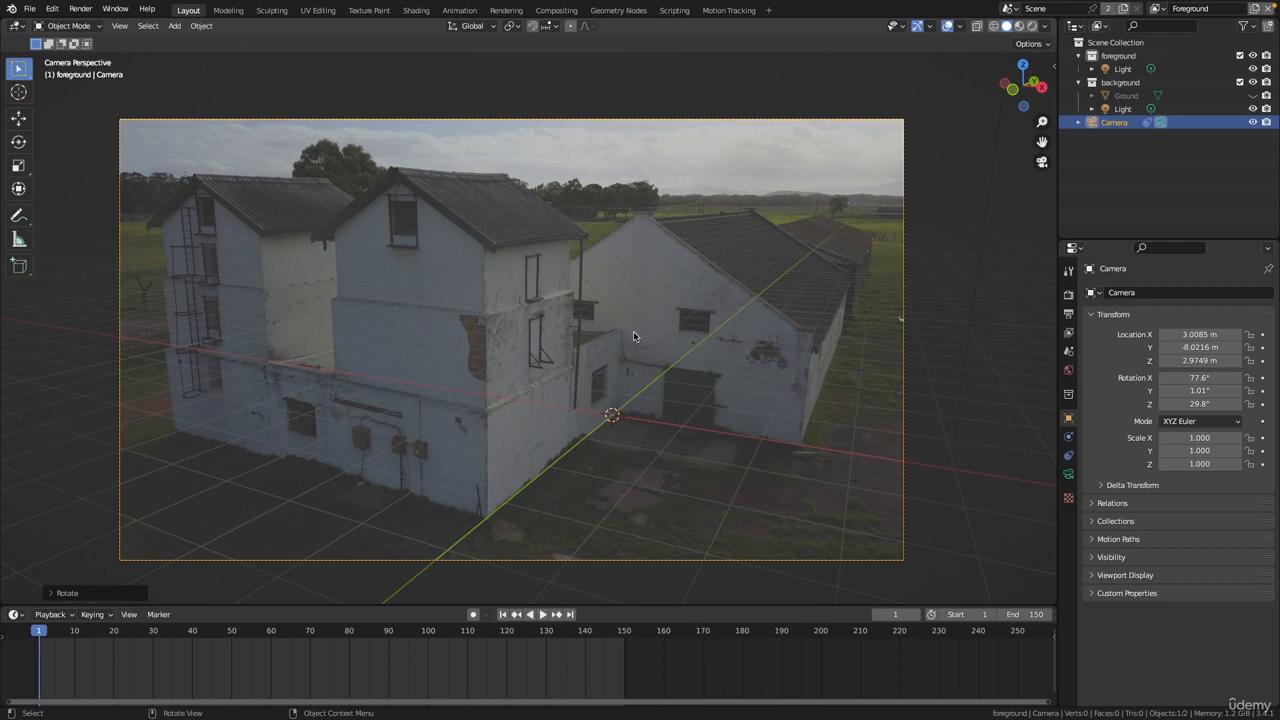
Shift the camera horizontally with its height locked, to about X 2.98 m and Y -8.14 m, bringing the origin back toward the wall corner
key("g")
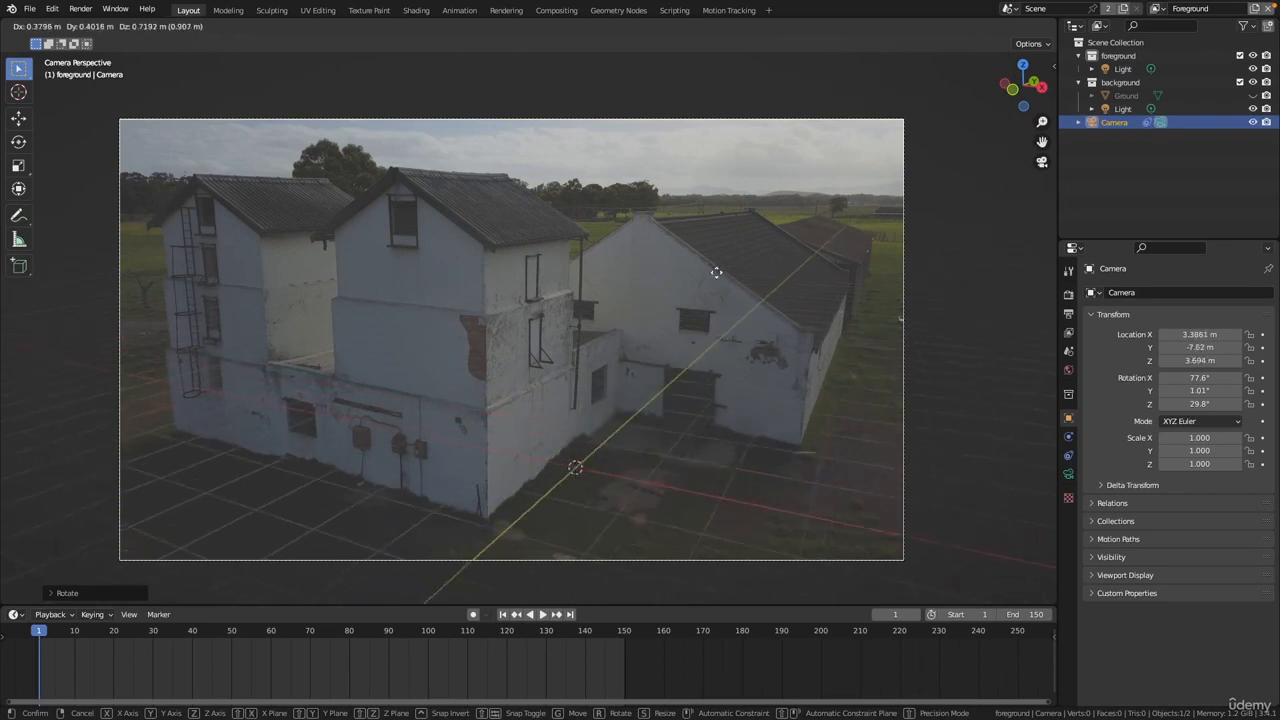
key("shift+z")
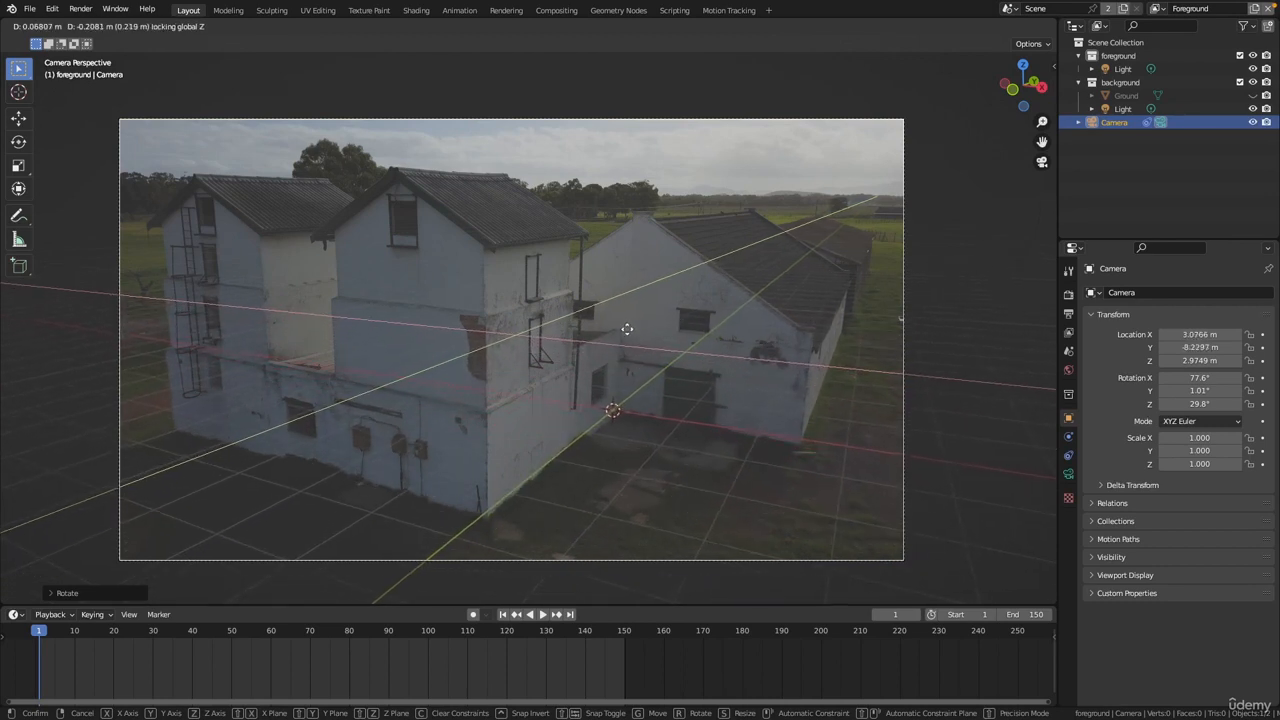
left_click(693, 317)
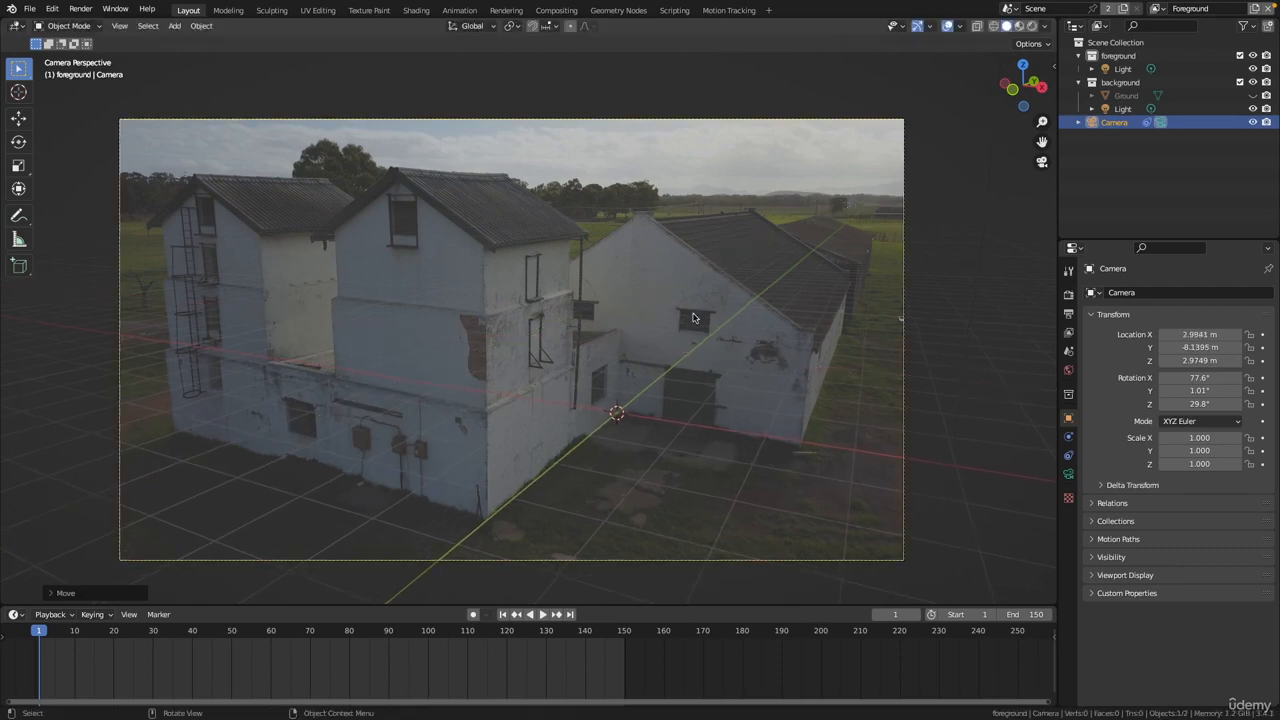
Leave the camera view and delete both lights from the scene
key("KP_0")
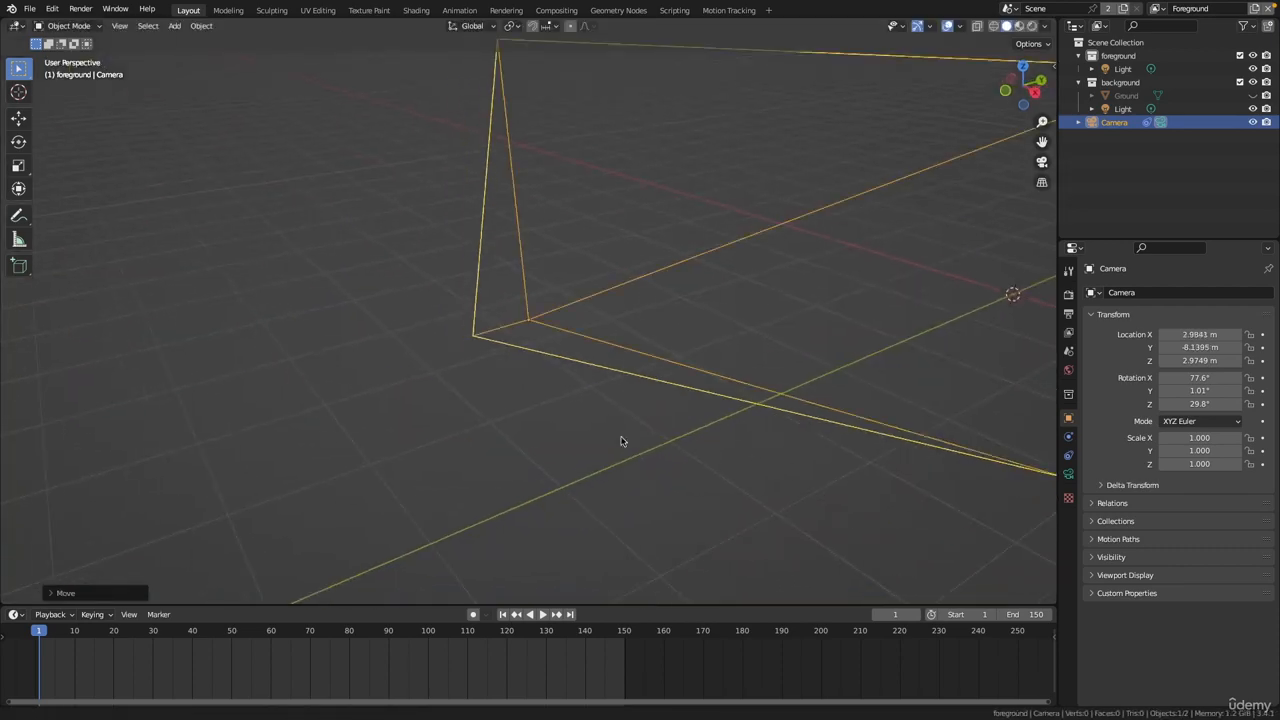
middle_click_drag(678, 308, 567, 358, "ctrl")
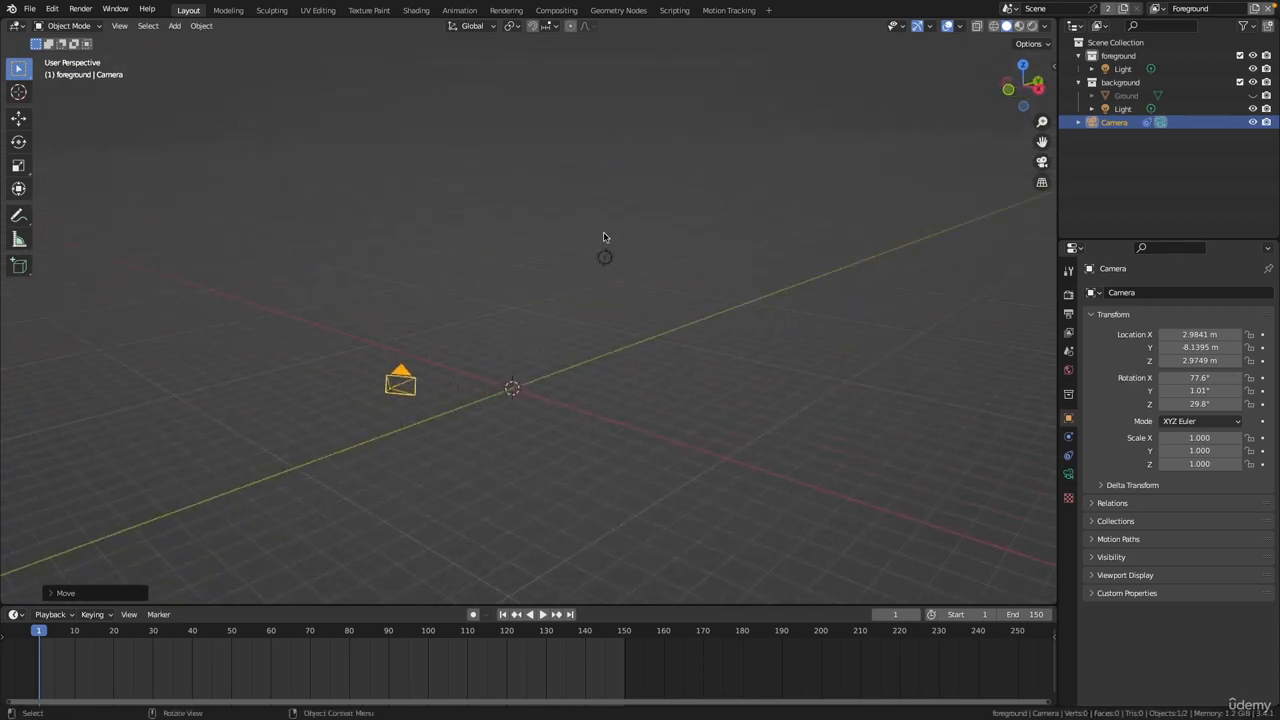
left_click_drag(580, 226, 646, 297)
key("x")
left_click(648, 257)
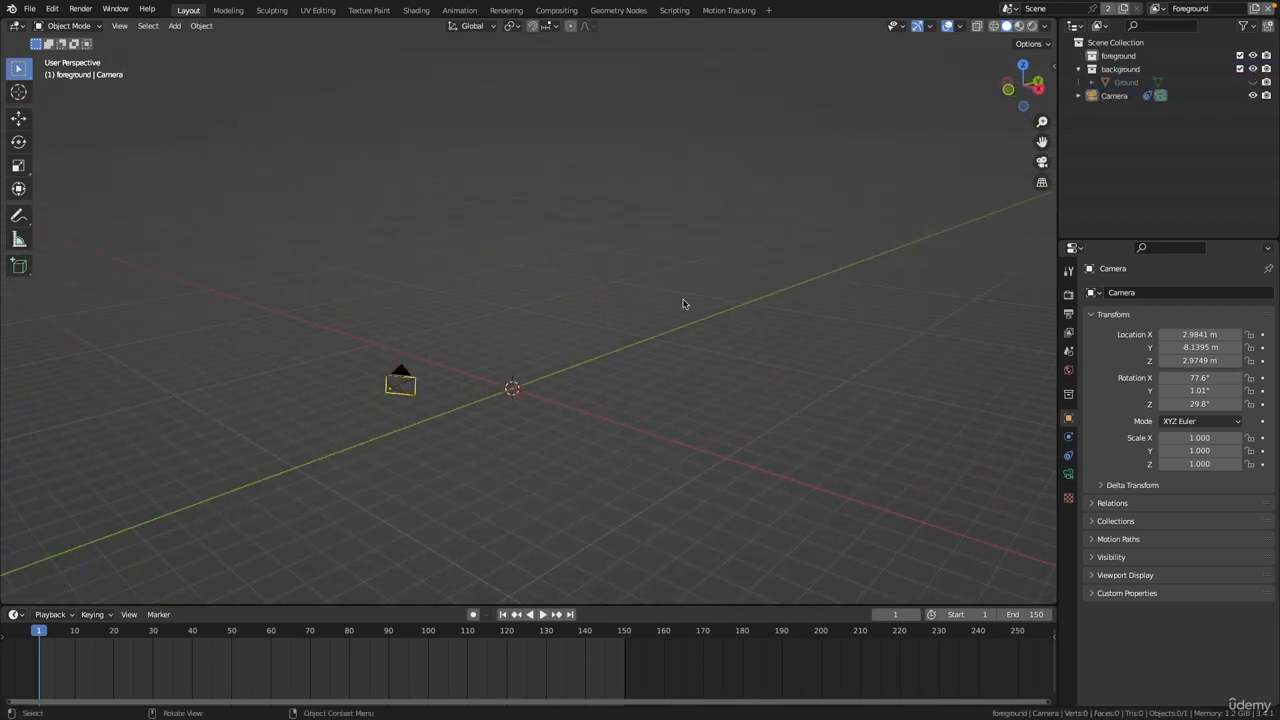
Unhide the Ground plane and play the footage through the camera to check how the plane follows the shot
left_click(1253, 83)
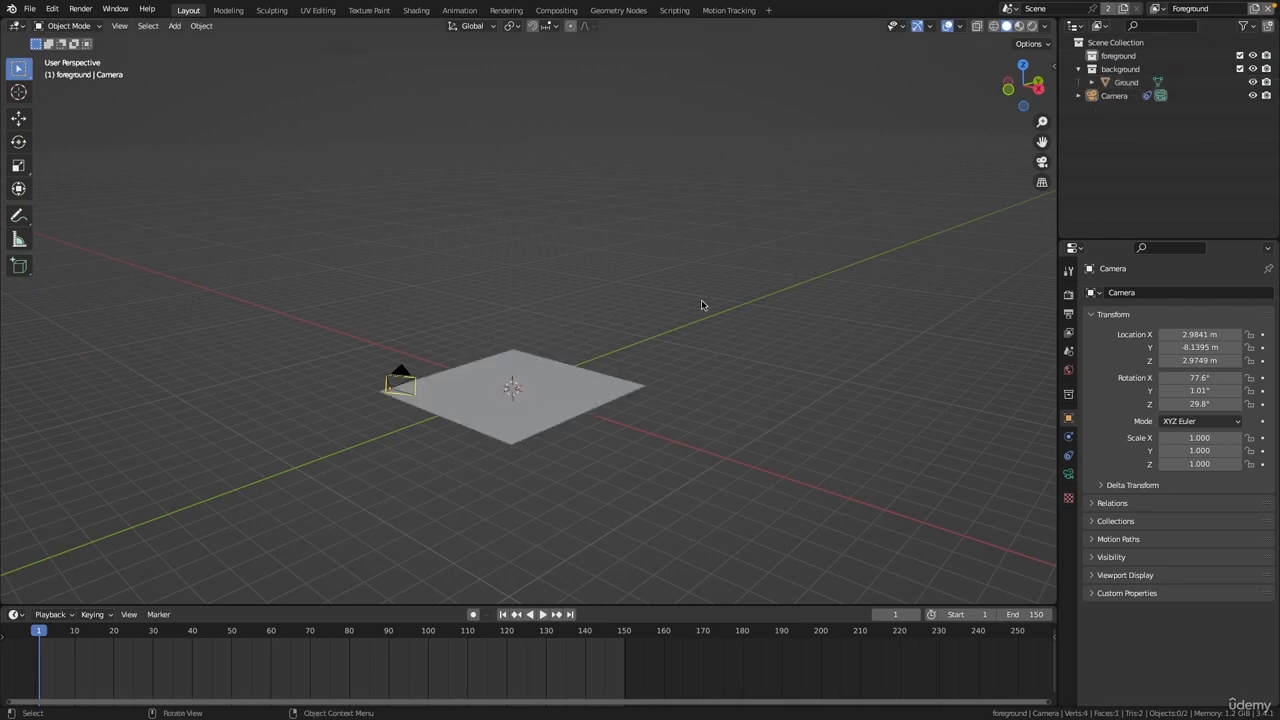
left_click(1042, 162)
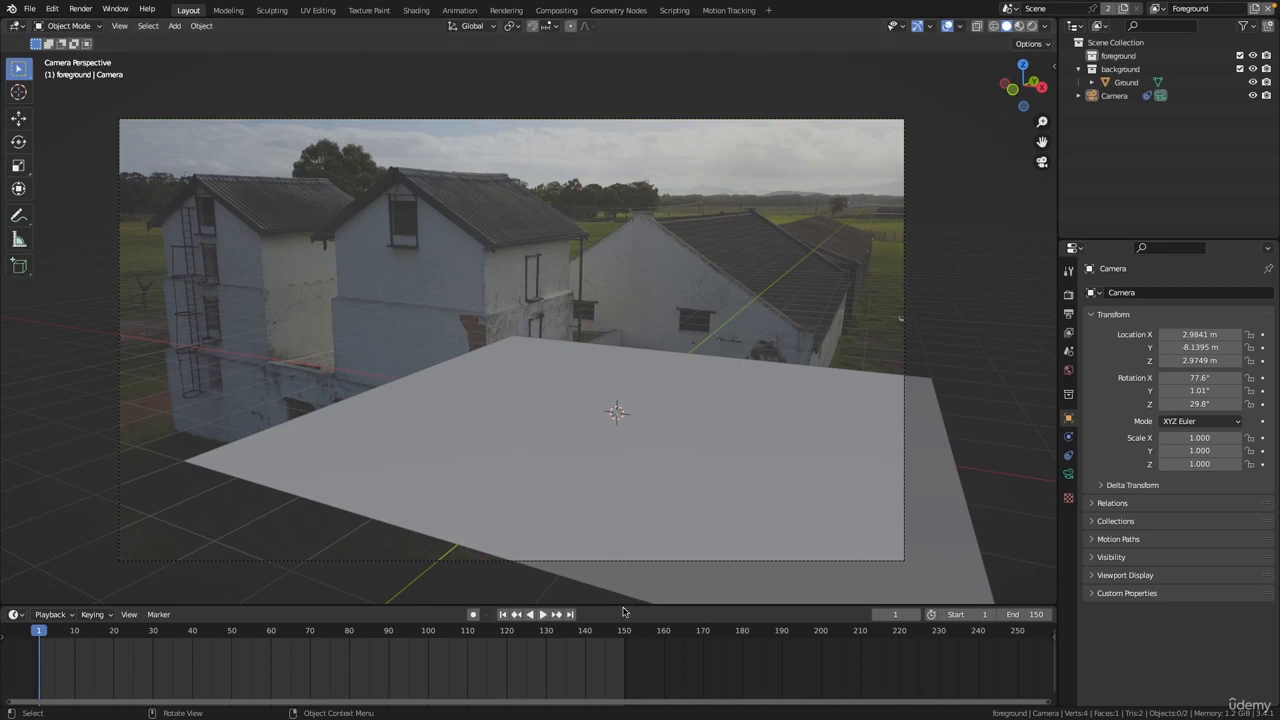
left_click_drag(623, 605, 626, 581)
middle_click_drag(607, 382, 632, 360, "ctrl")
middle_click_drag(632, 360, 642, 355, "shift")
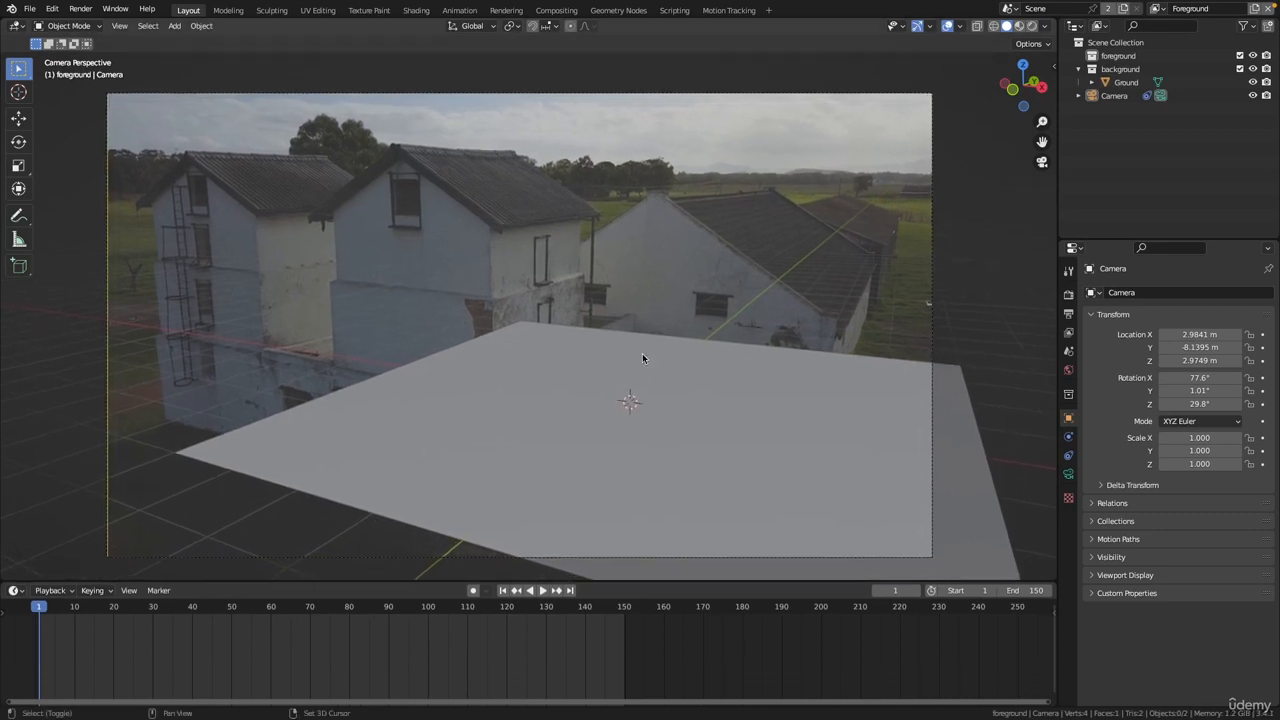
key("space")
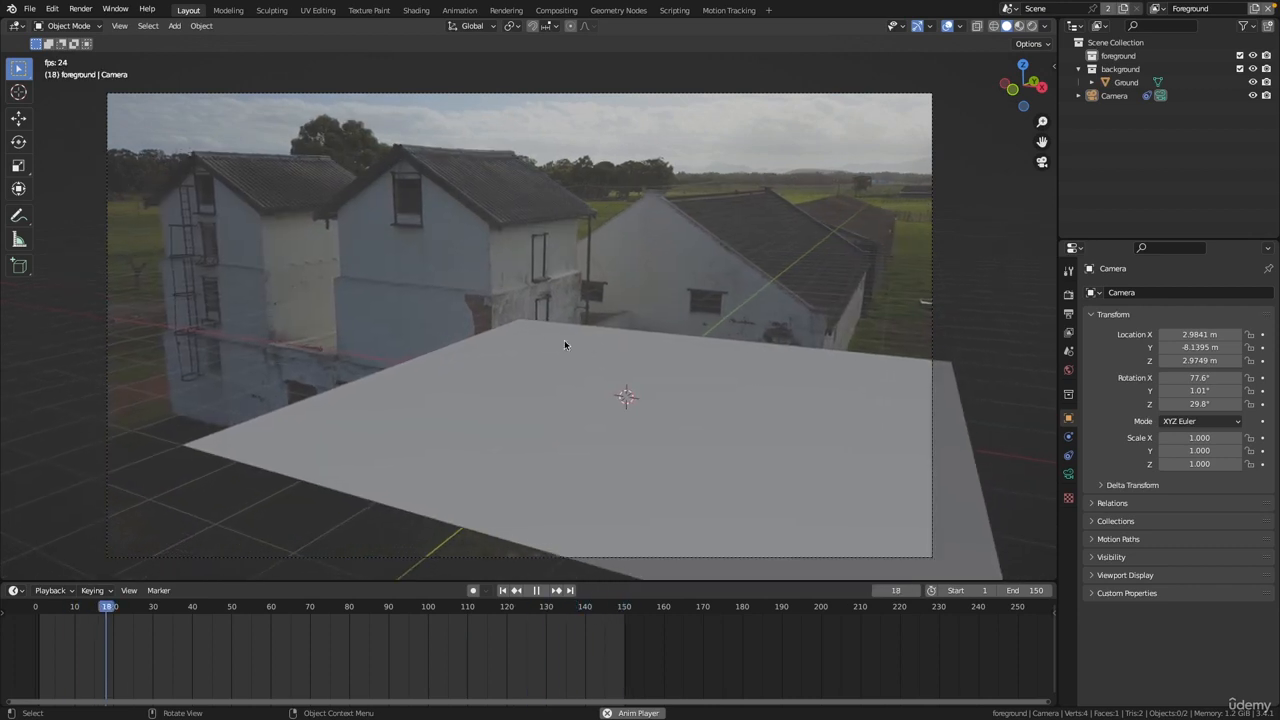
key("Escape")
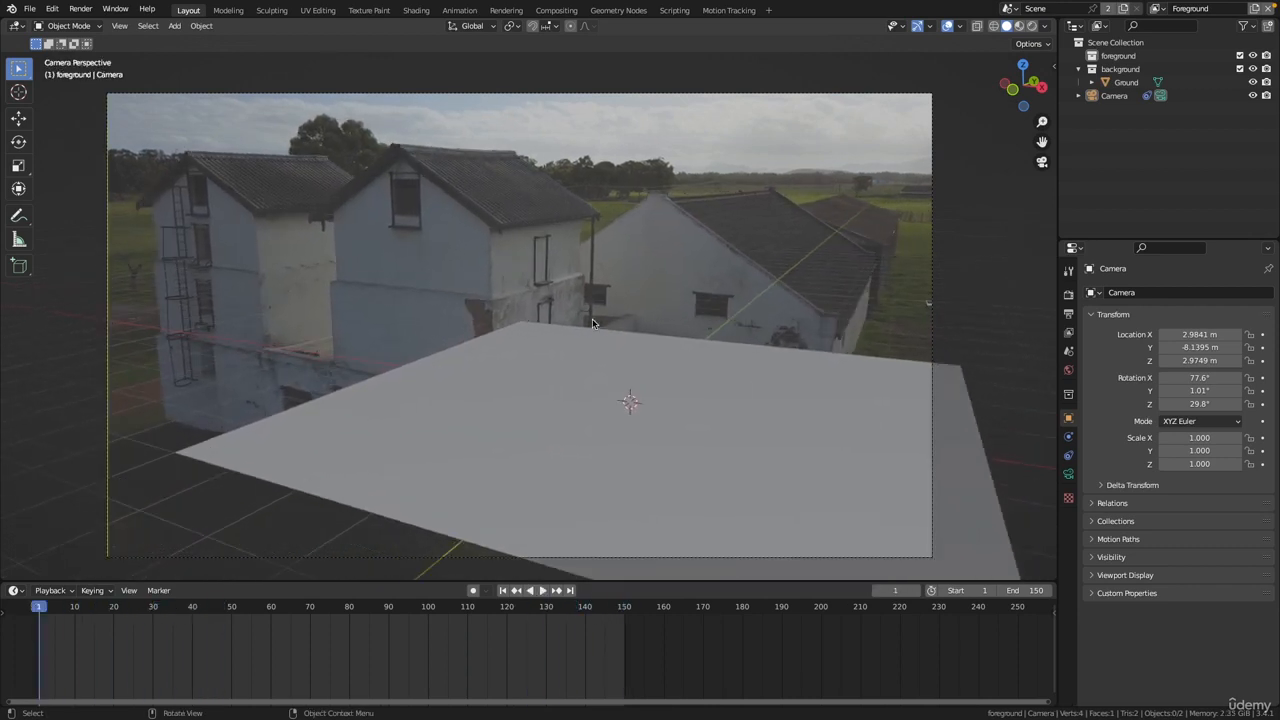
Scale the Ground plane down uniformly to about 0.311
middle_click_drag(592, 318, 588, 368, "ctrl")
left_click(681, 379)
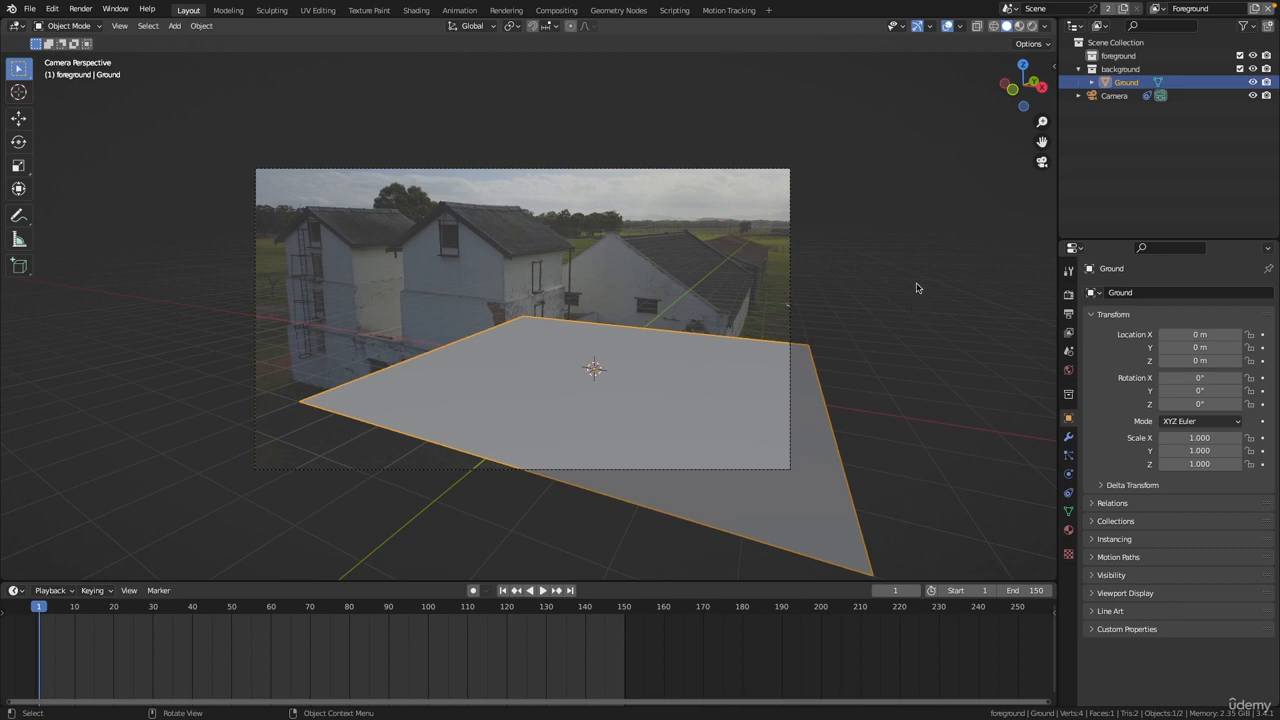
key("s")
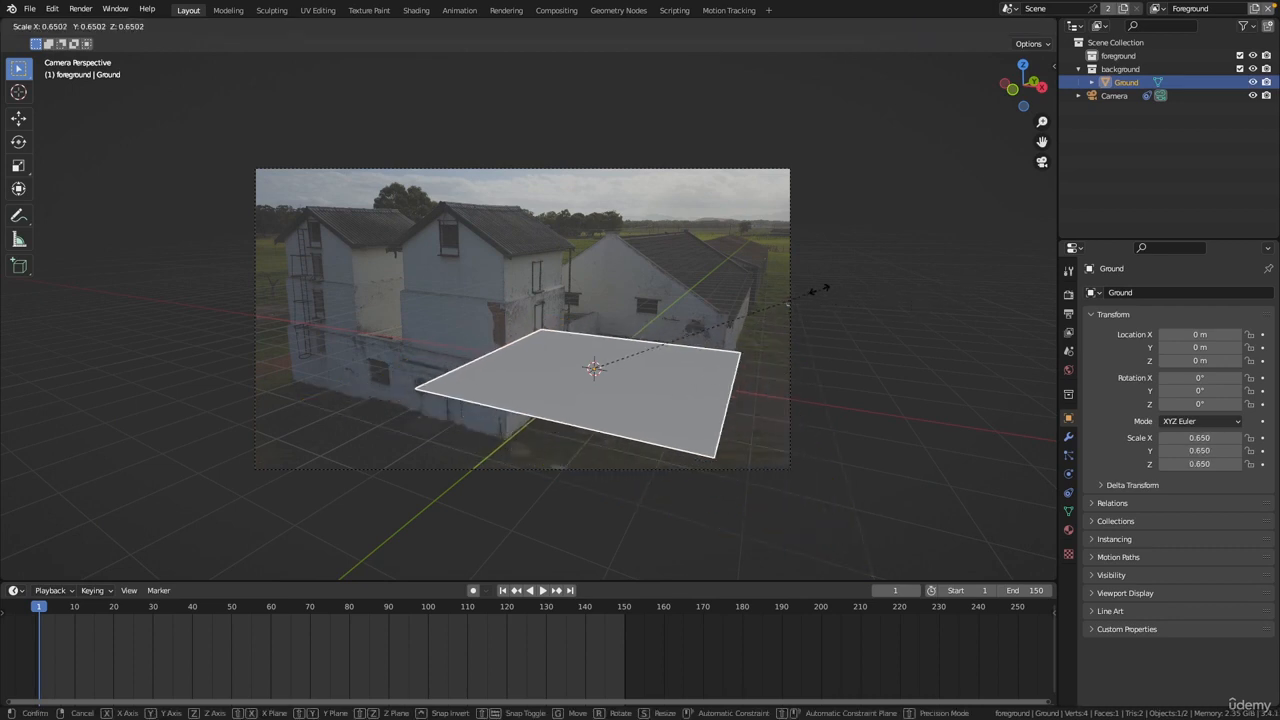
left_click(691, 303)
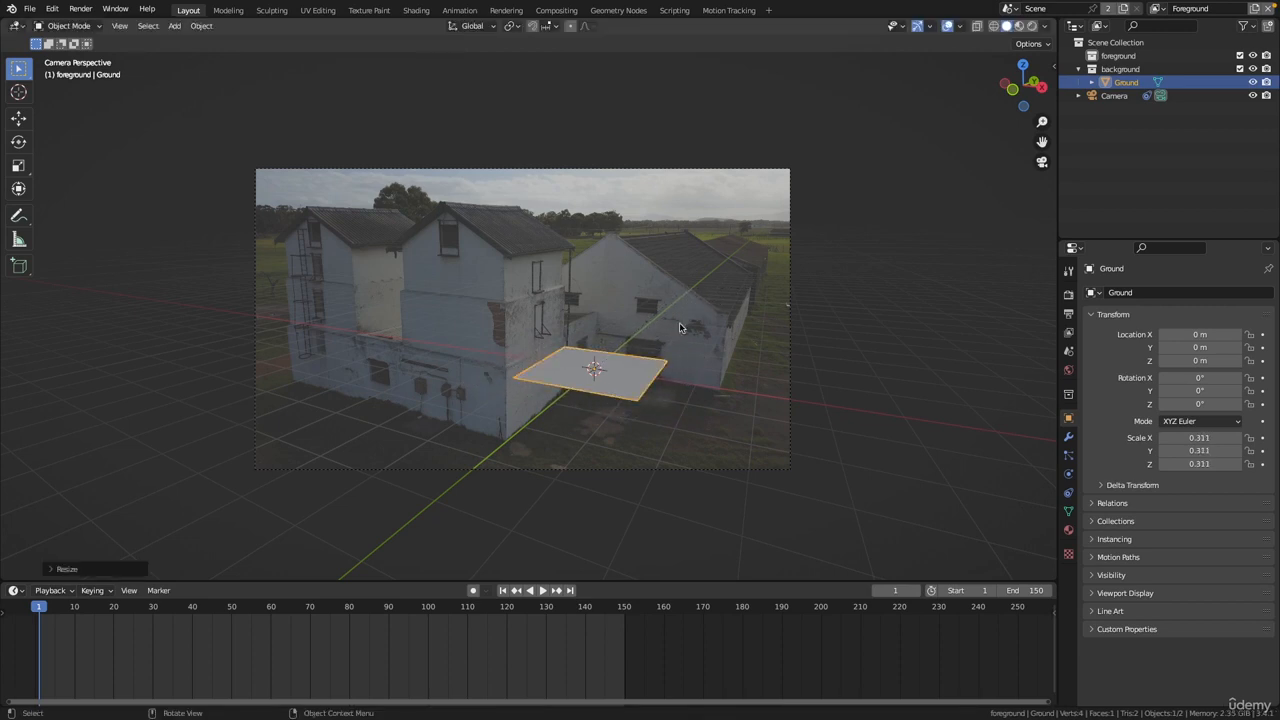
Move the Ground plane to about X 1.19 m and Y -1.21 m so it sits in front of the green-door building
key("Home")
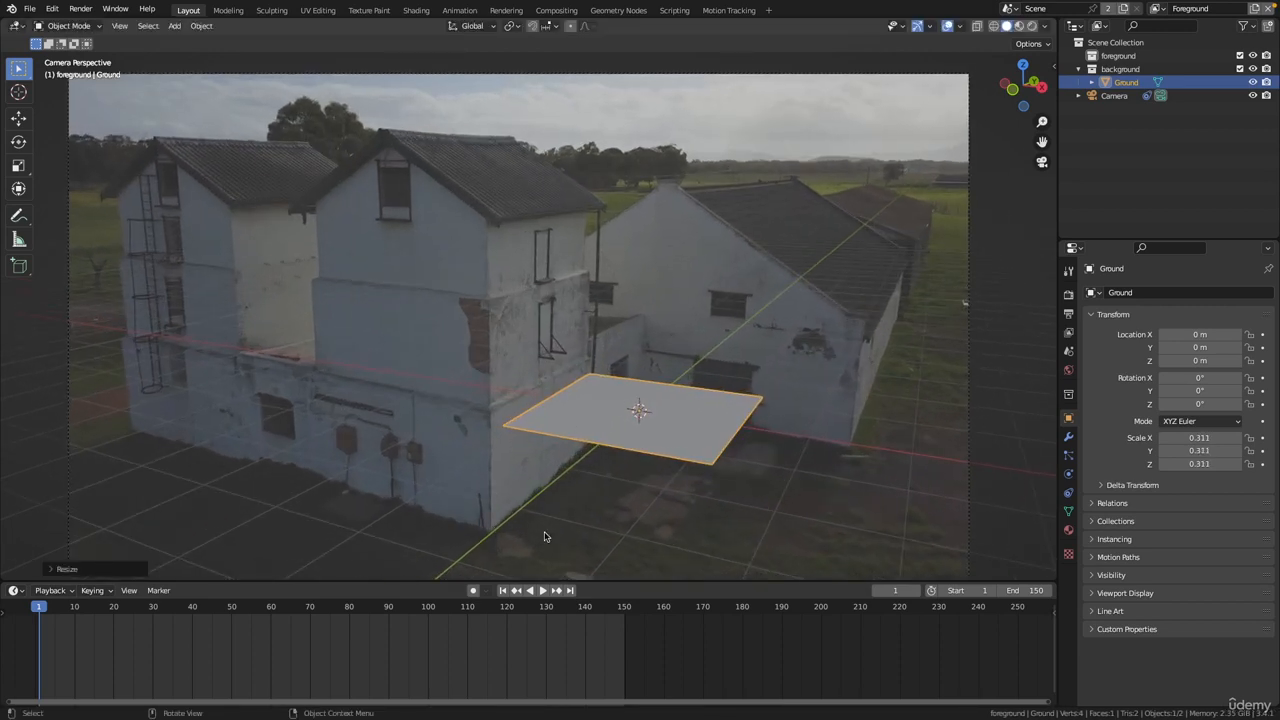
middle_click_drag(648, 386, 621, 338, "shift")
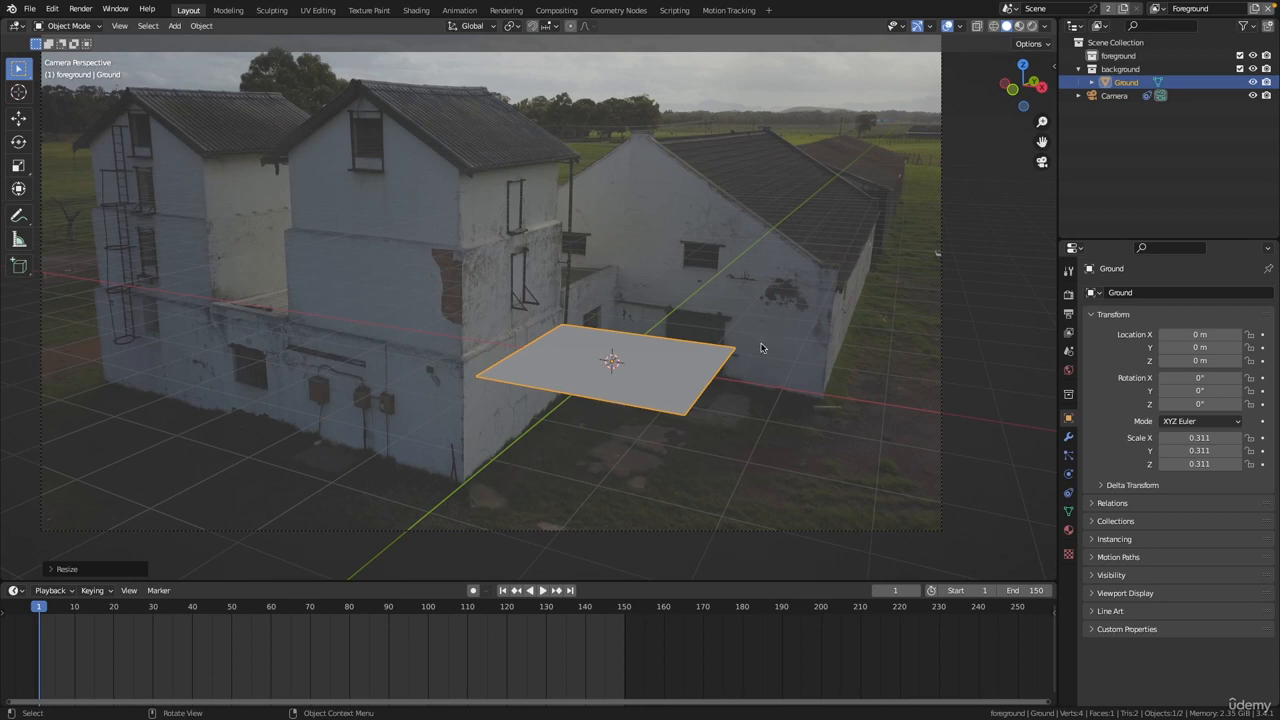
key("g")
key("x")
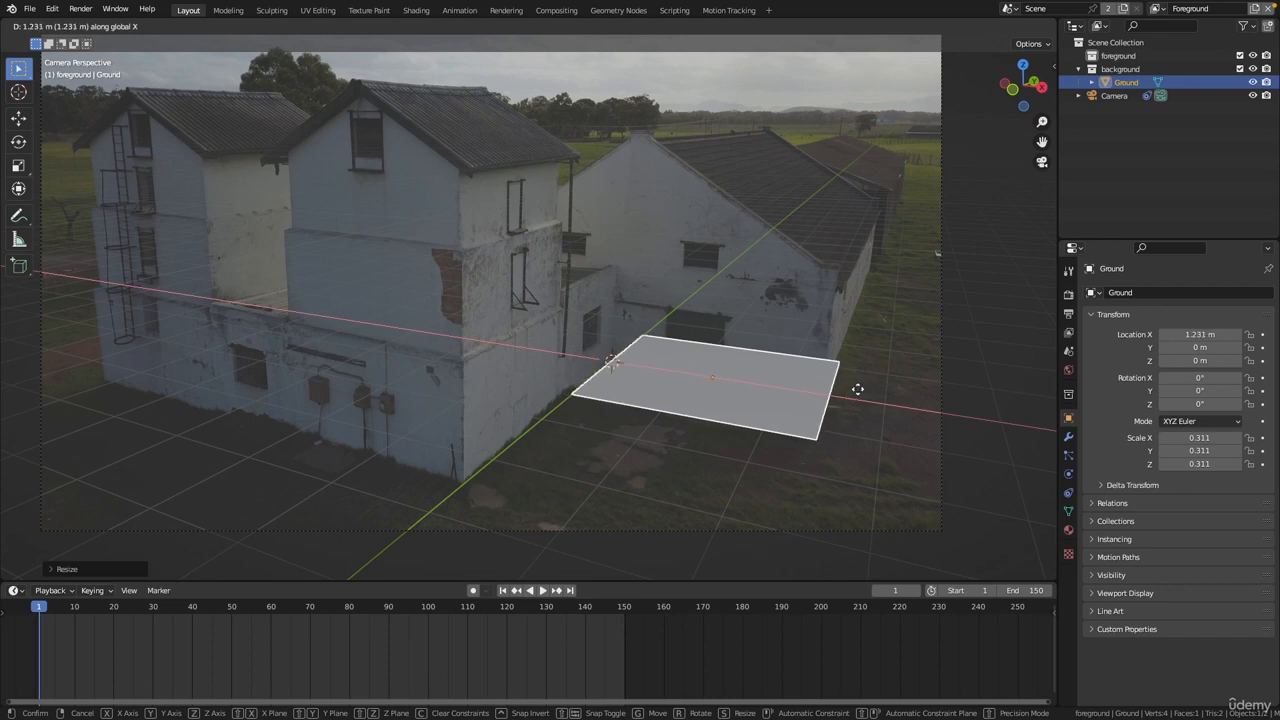
left_click(862, 375)
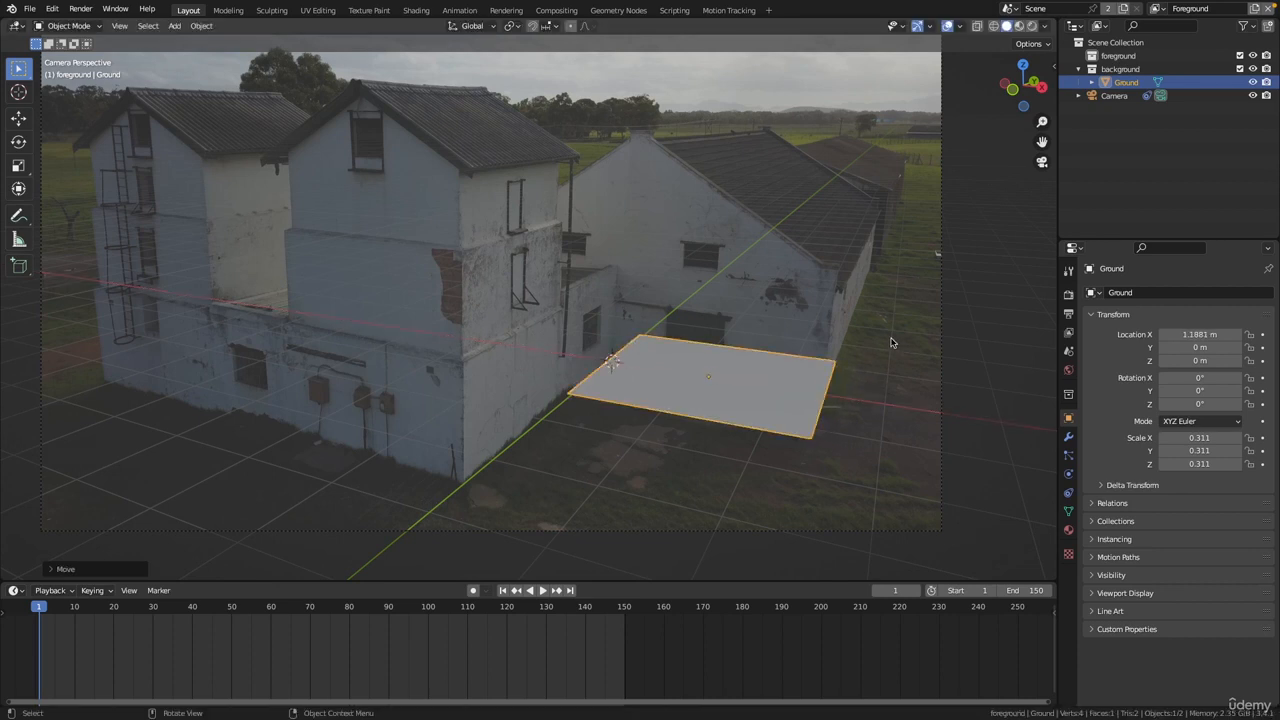
key("g")
key("y")
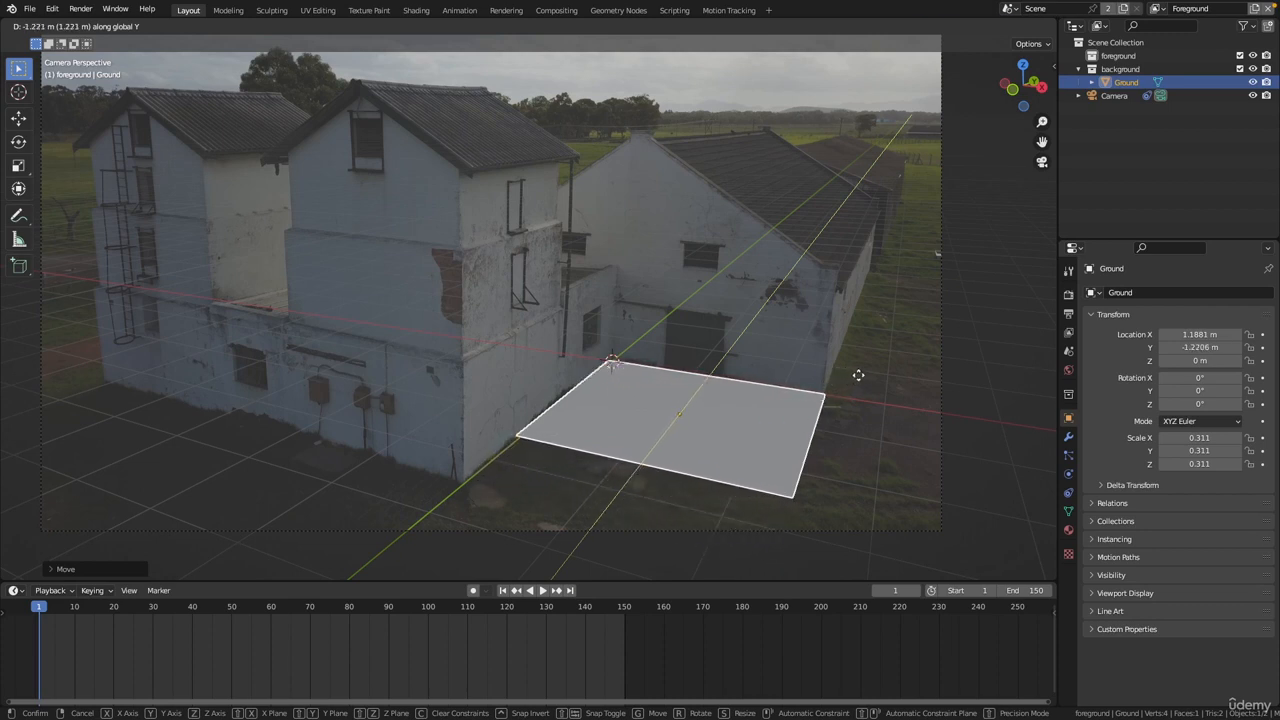
left_click(858, 375)
key("g")
key("z")
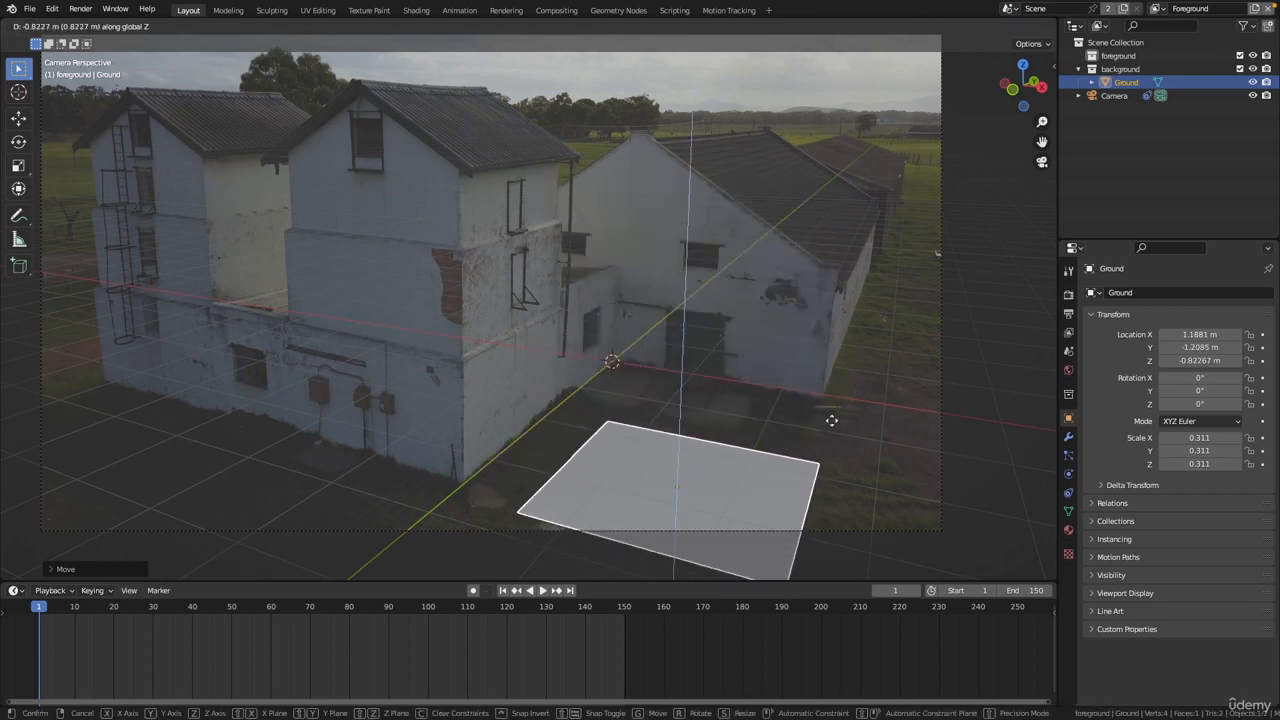
right_click(839, 308)
key("g")
key("y")
right_click(860, 344)
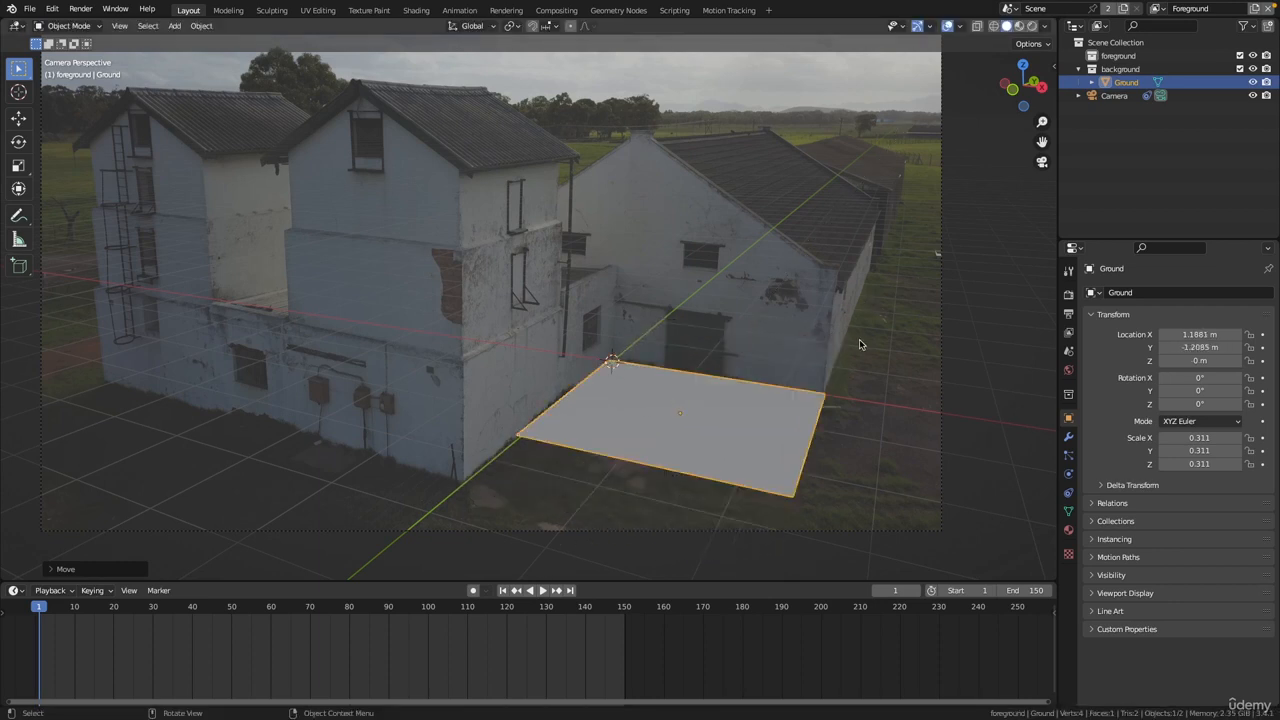
Nudge the Ground plane along the global Y axis to about -1.264 m, keeping X at about 1.188 m
key("g")
key("x")
left_click(820, 371)
key("g")
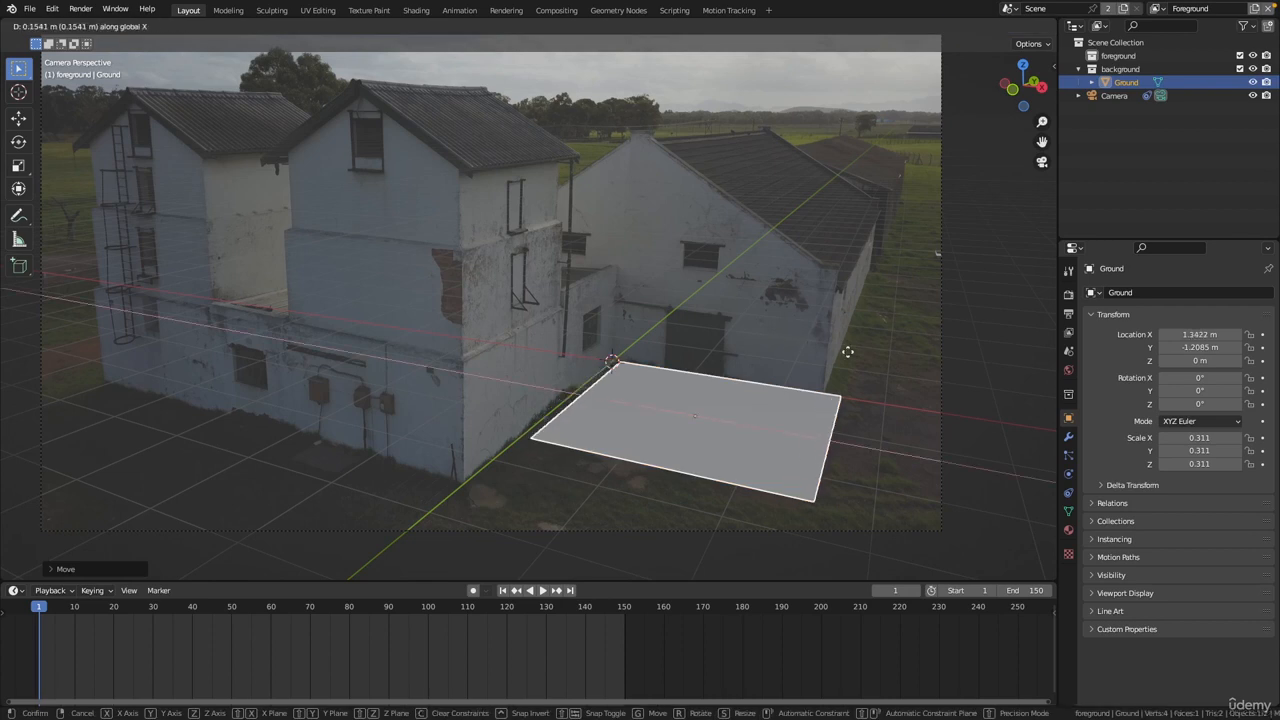
key("y")
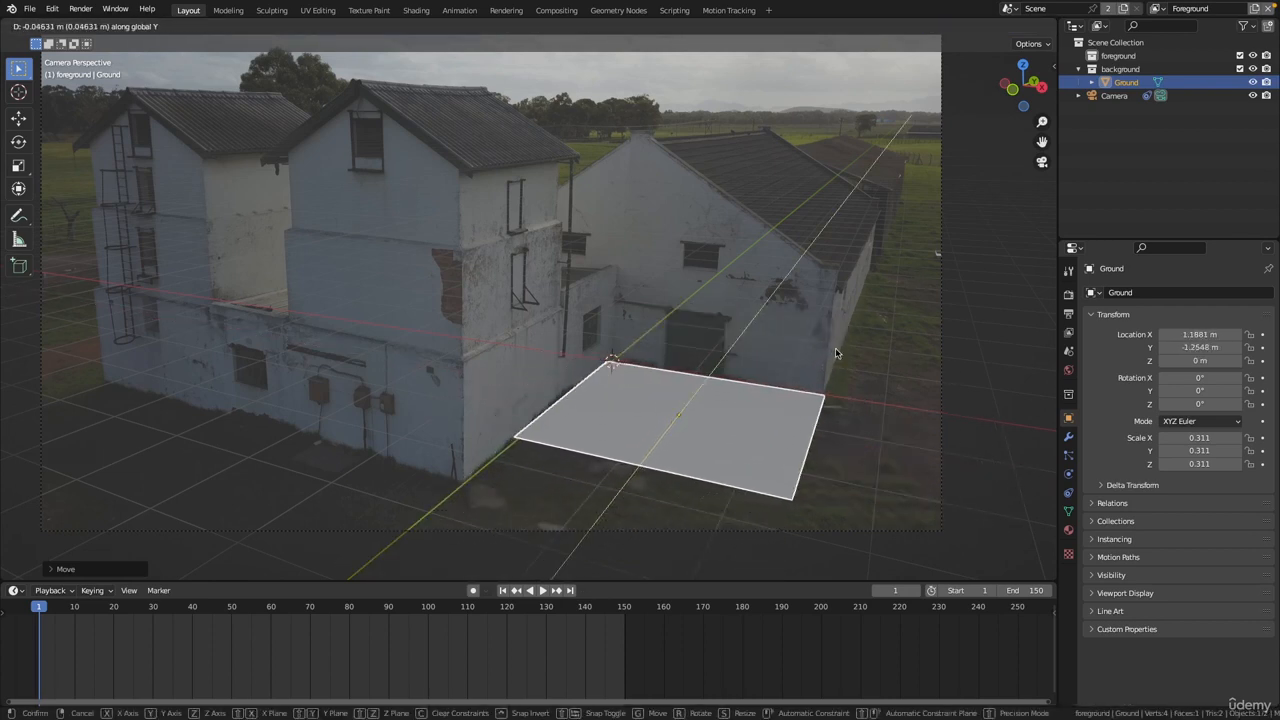
left_click(832, 349)
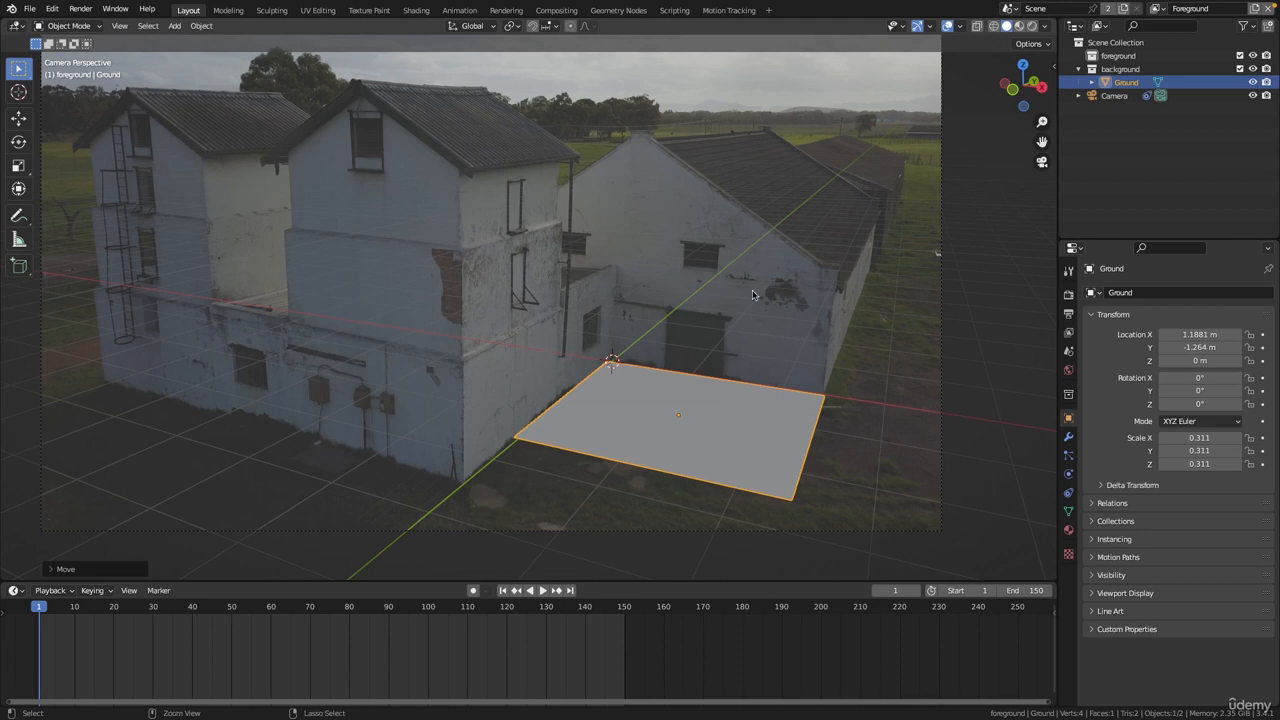
Play the footage through the camera to check how the moved Ground plane sticks to the building, and return to frame 1
middle_click_drag(765, 283, 776, 373, "ctrl")
middle_click_drag(776, 373, 767, 283, "ctrl")
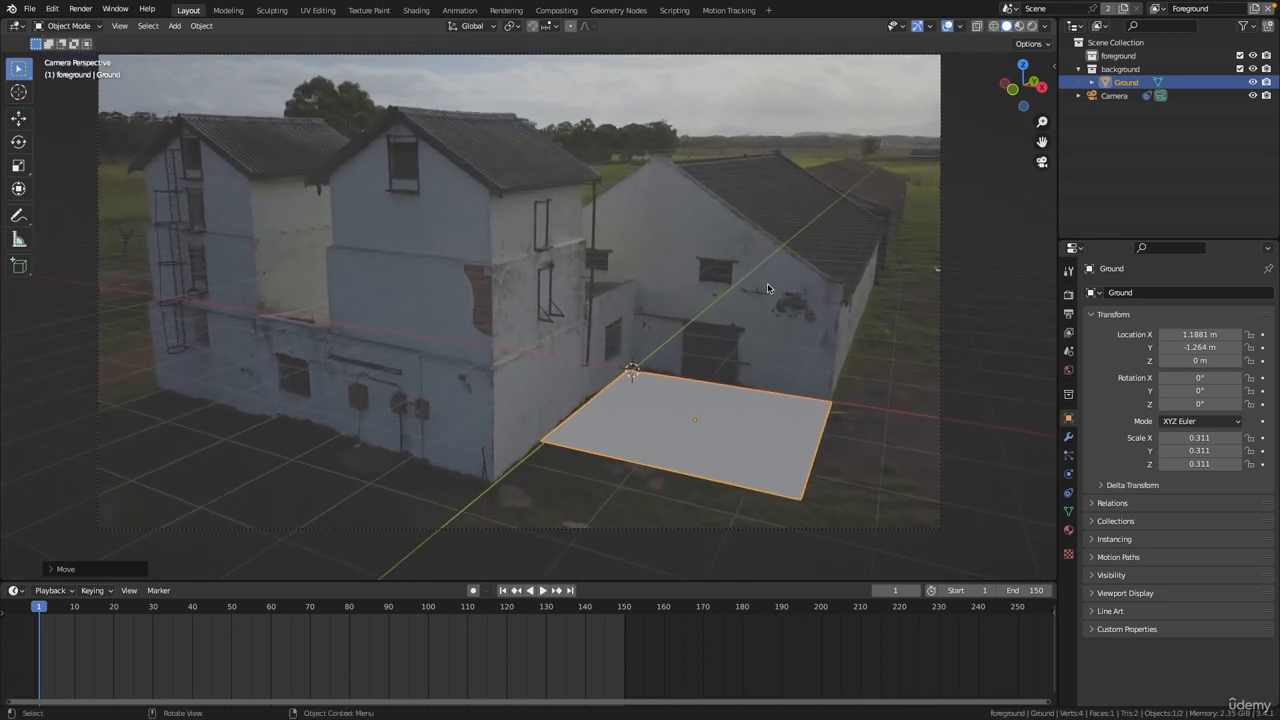
key("space")
left_click(995, 347)
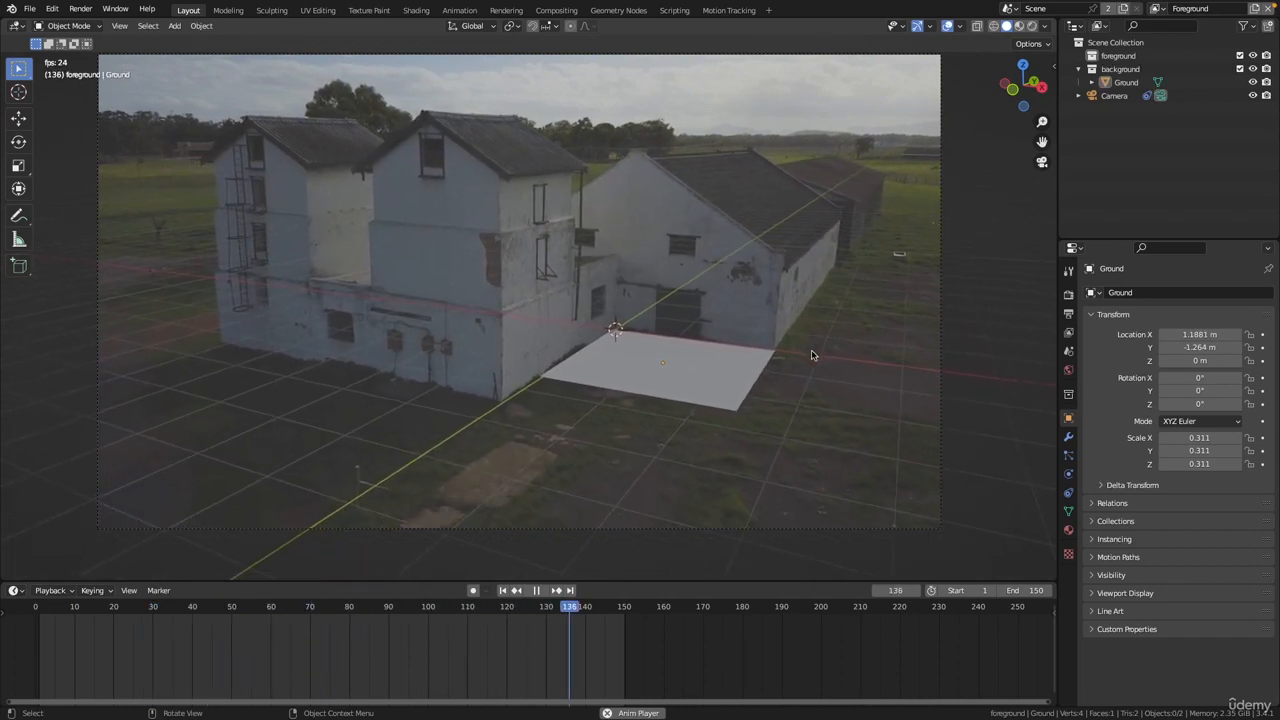
key("Escape")
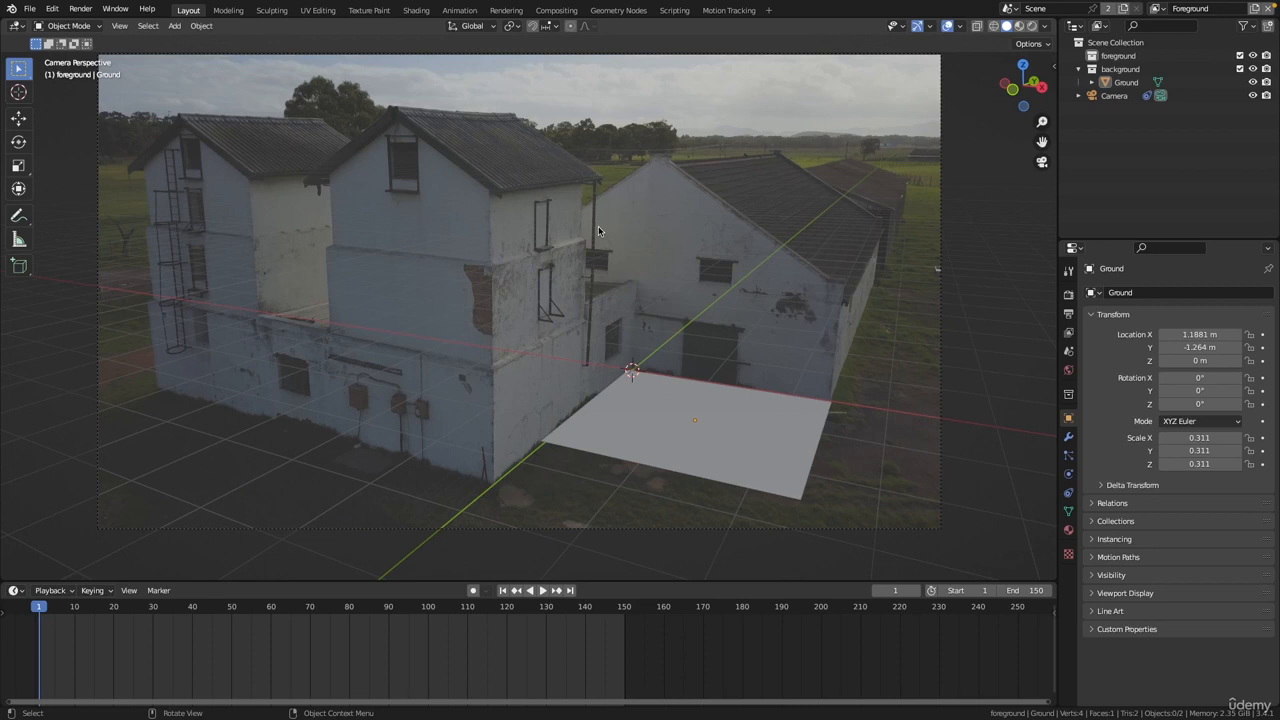
Switch to the Motion Tracking workspace and pick out the markers at the two base corners of the front building's side wall
left_click(727, 10)
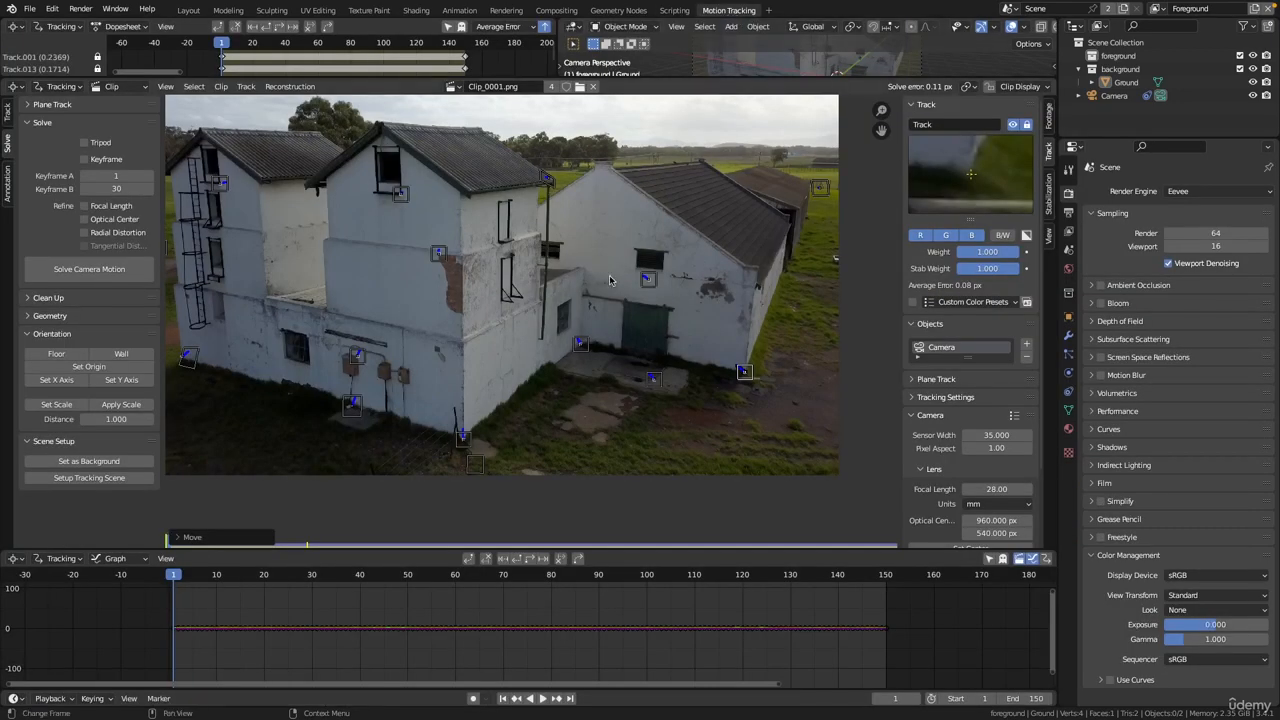
mouse_move(610, 309)
middle_mouse_down()
mouse_move(643, 311)
mouse_move(643, 220)
mouse_move(606, 312)
middle_mouse_up()
middle_click_drag(606, 304, 617, 270)
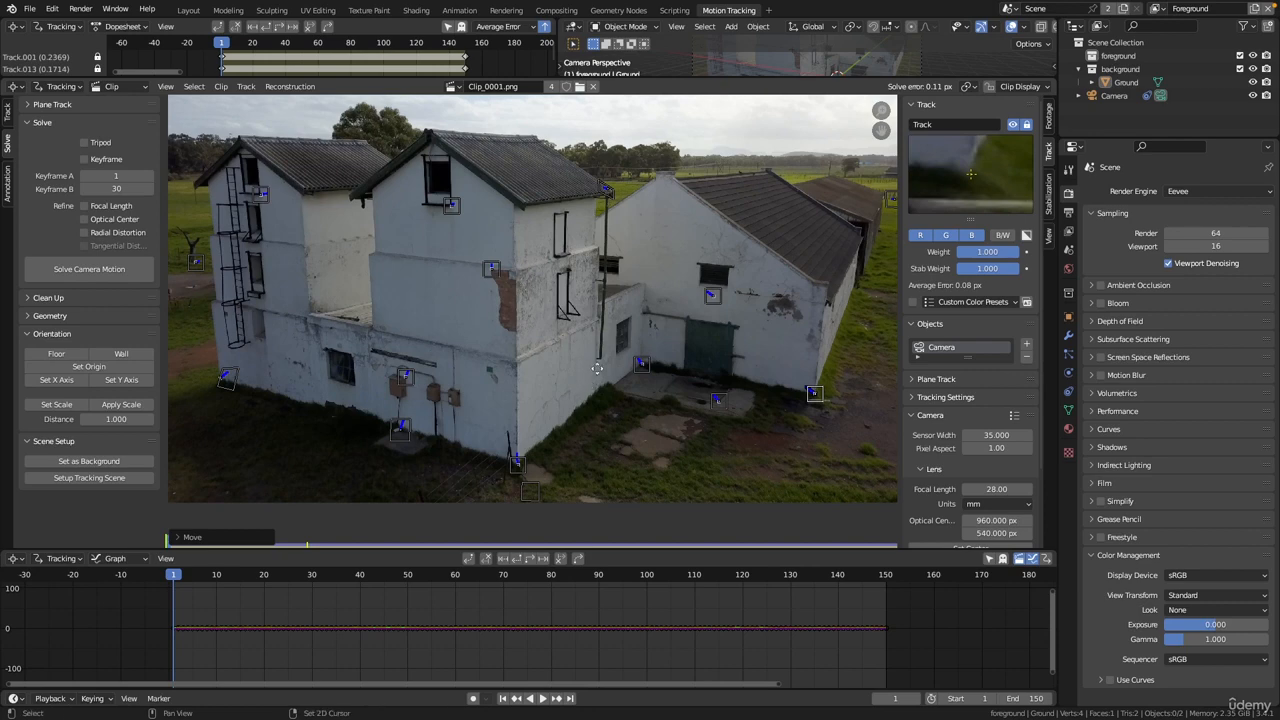
middle_click_drag(596, 368, 546, 289, "ctrl")
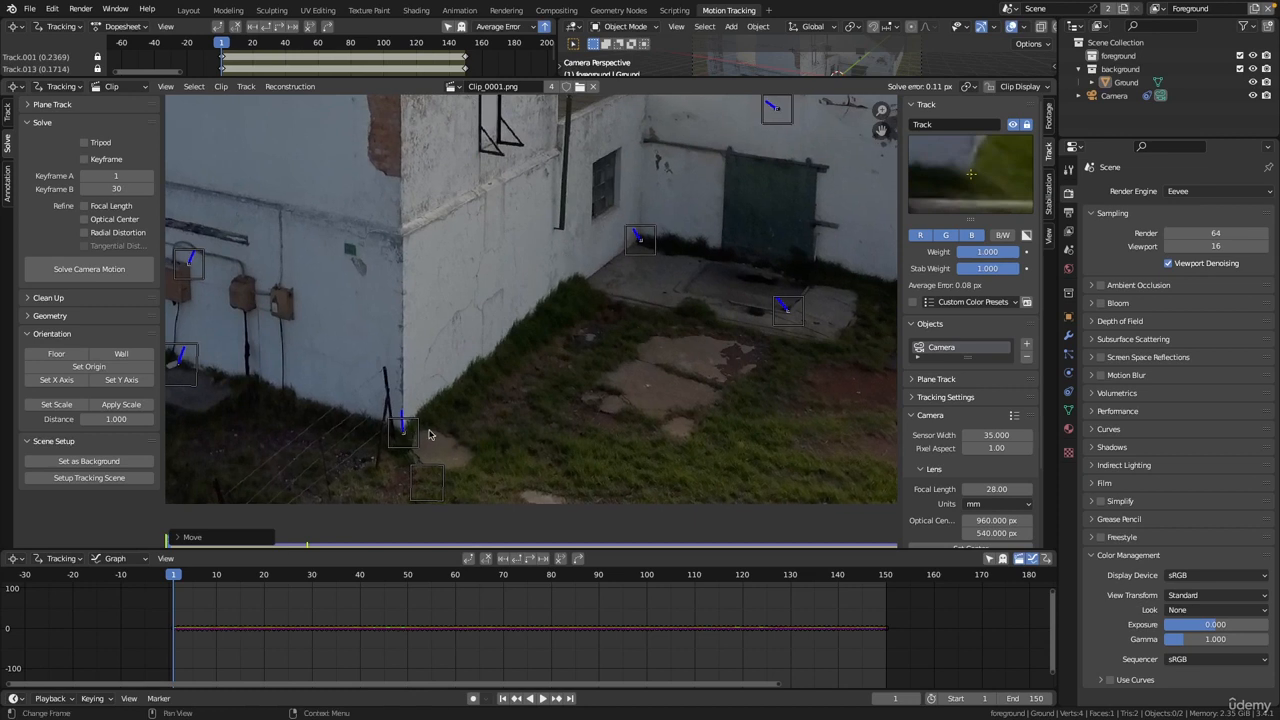
left_click(424, 434)
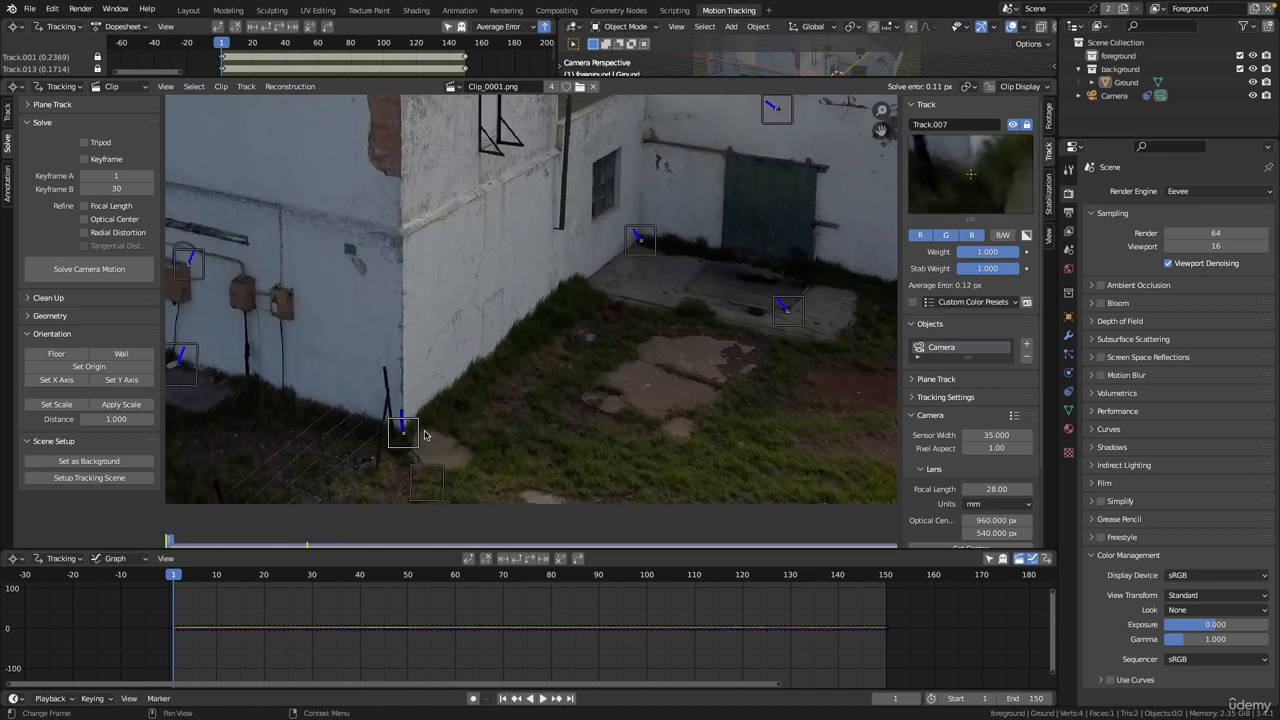
left_click(631, 264)
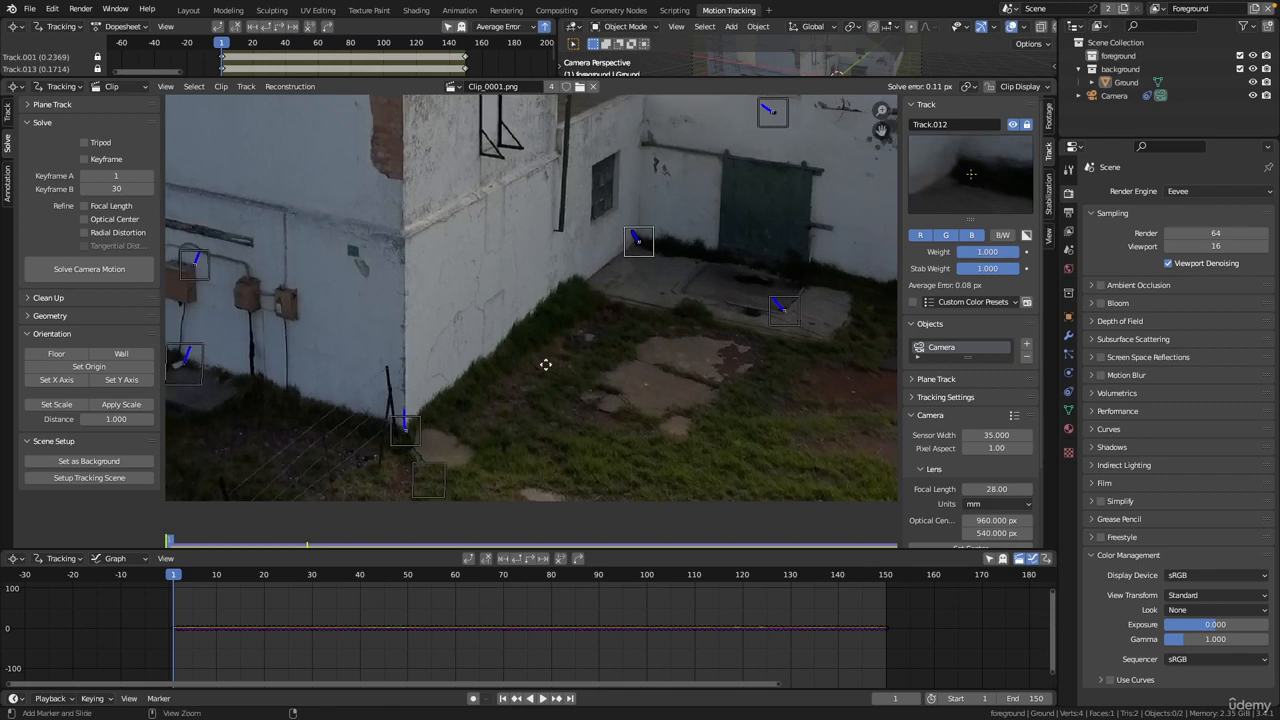
Examine the stretch of wall between the two base-corner markers as a reference distance for the scene scale
scroll(546, 363, "down", 1)
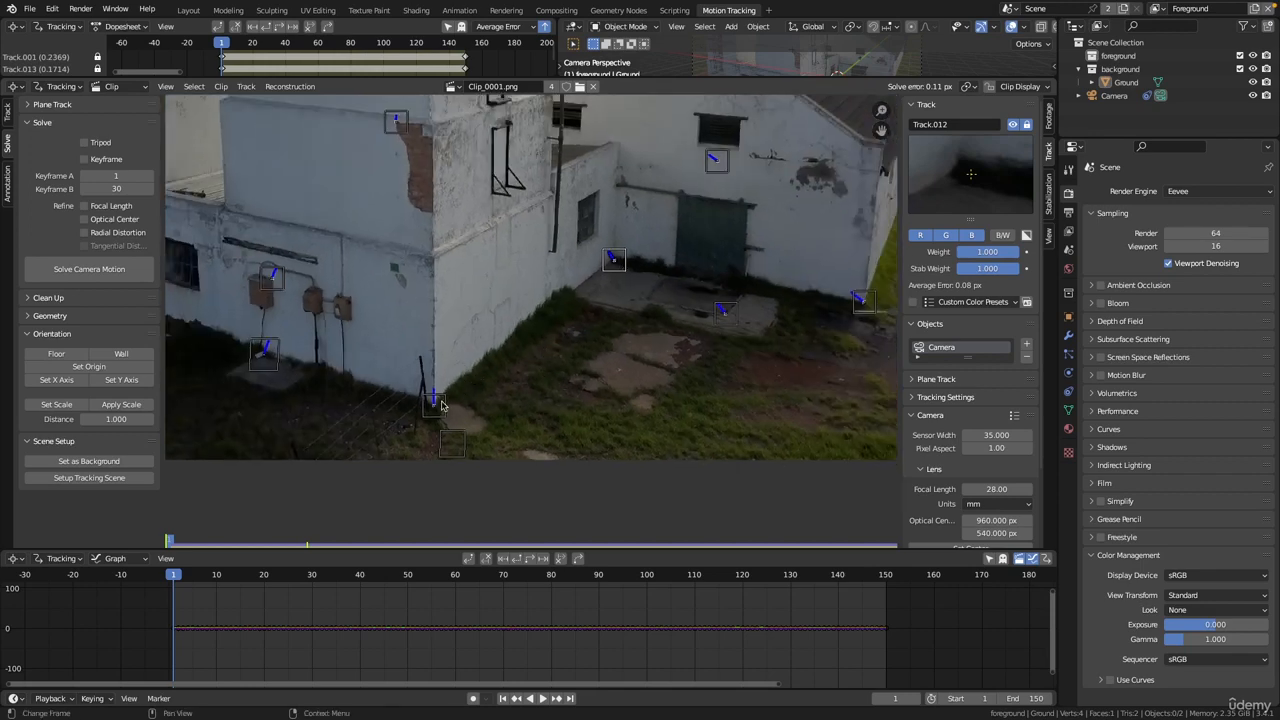
scroll(437, 404, "up", 1)
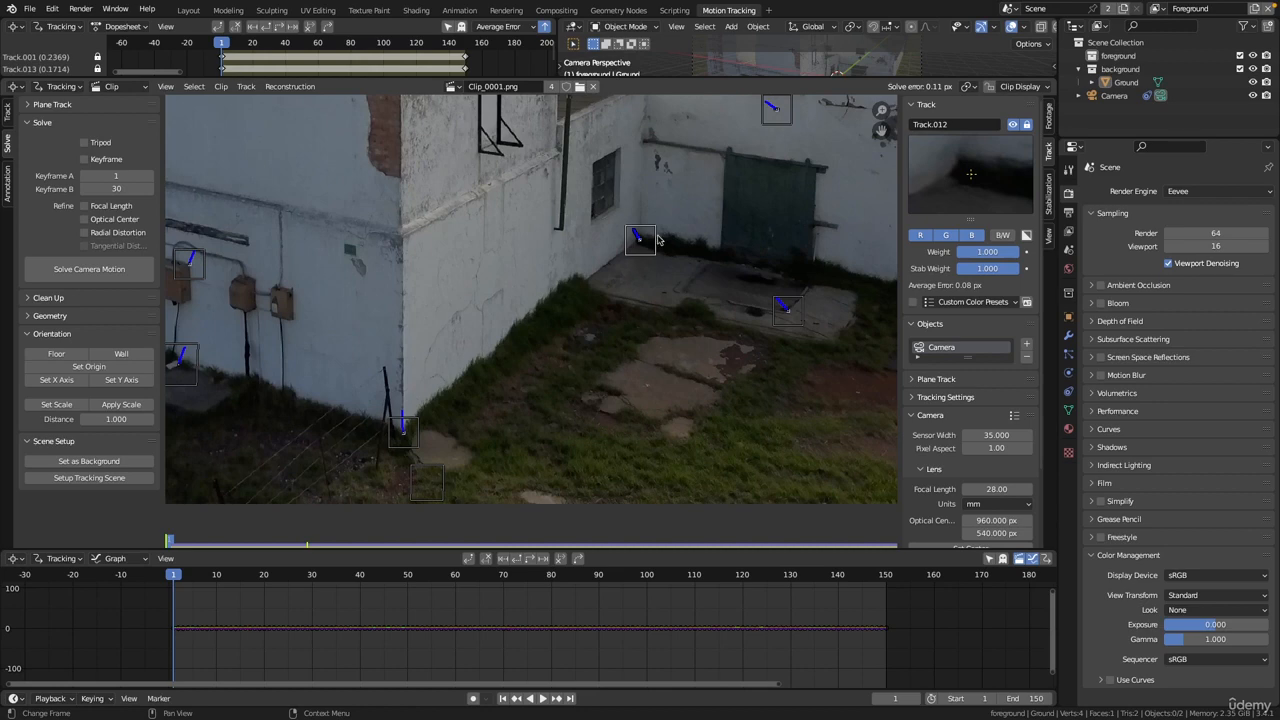
scroll(548, 360, "down", 1)
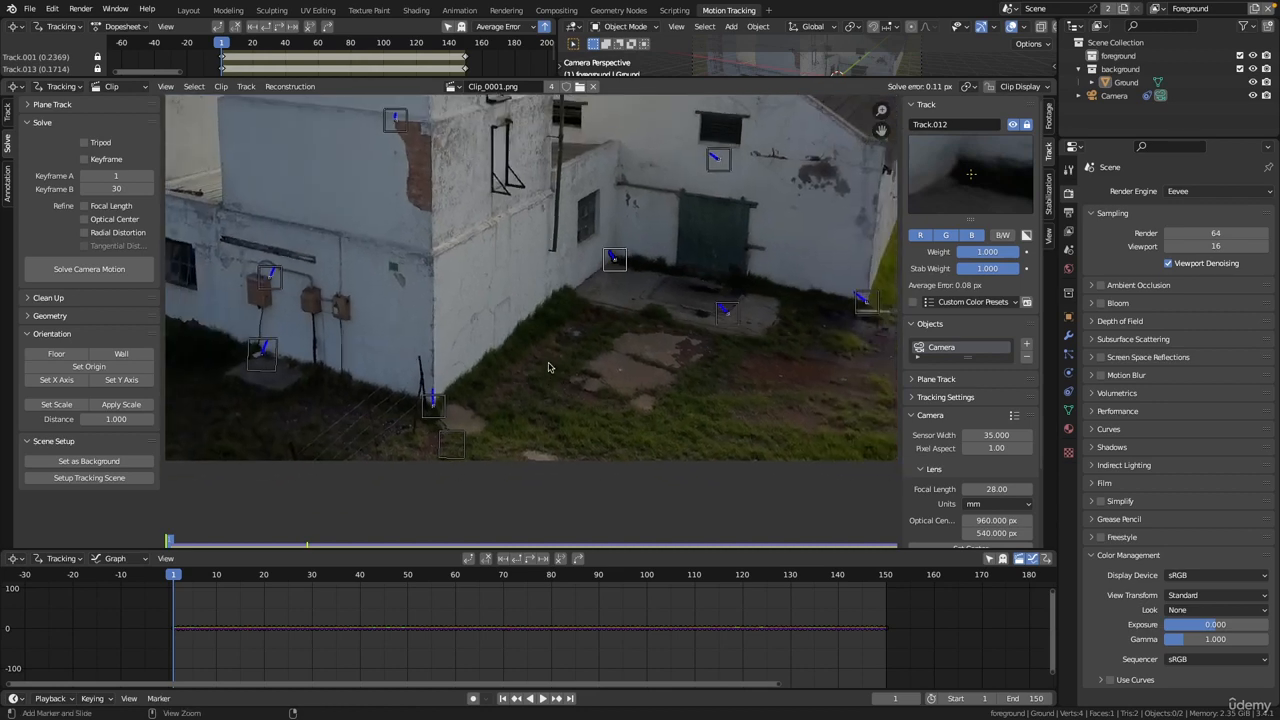
scroll(533, 391, "down", 1)
scroll(533, 391, "up", 1)
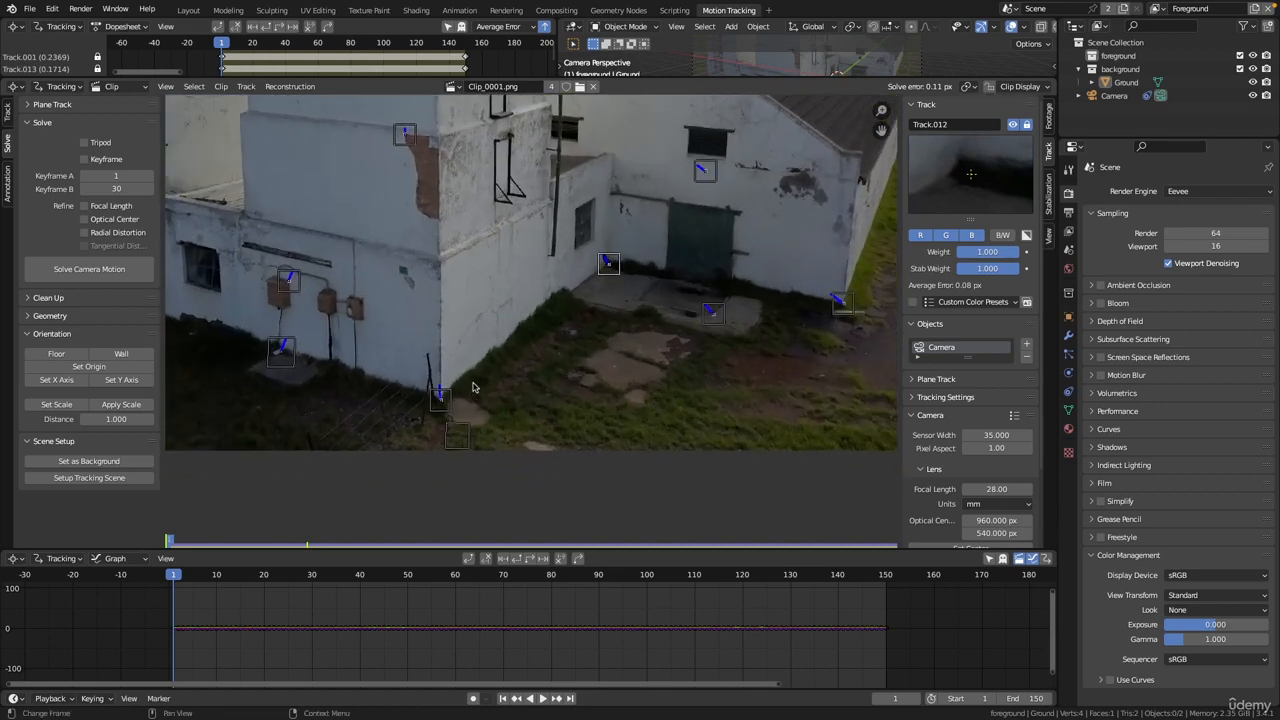
middle_click_drag(569, 317, 563, 357, "ctrl")
middle_click_drag(591, 303, 616, 293, "ctrl")
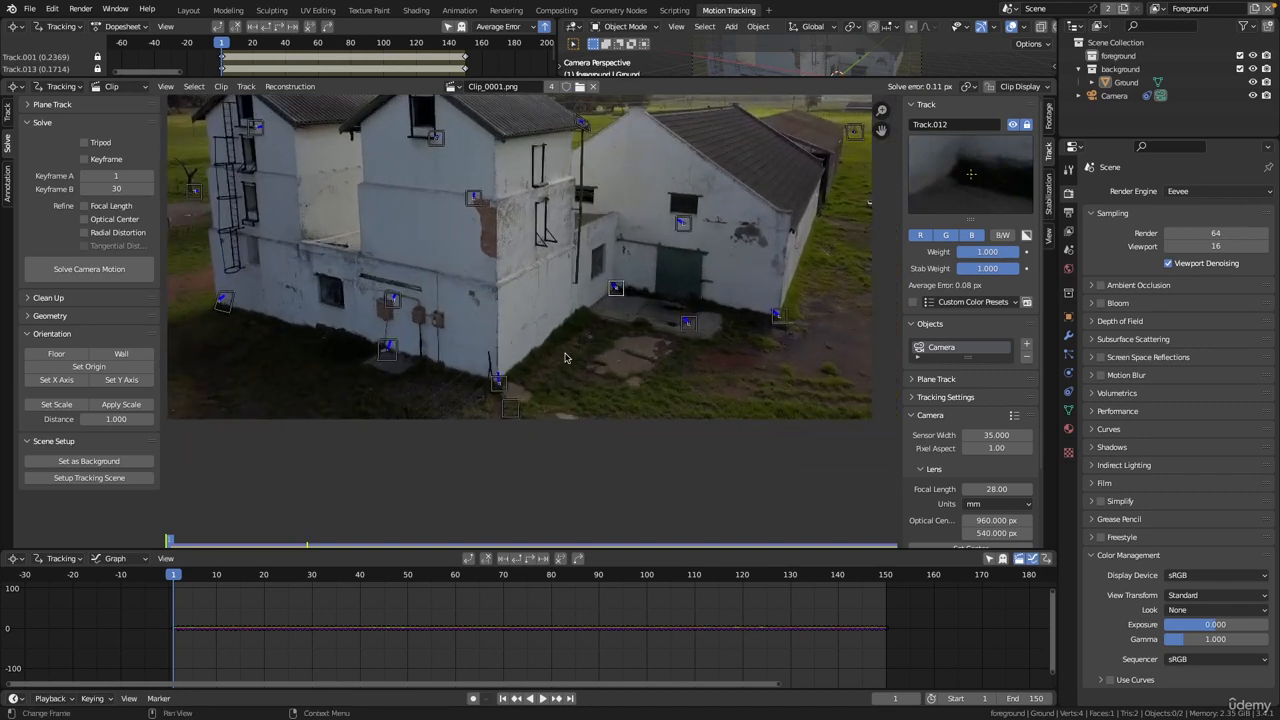
scroll(560, 350, "up", 1)
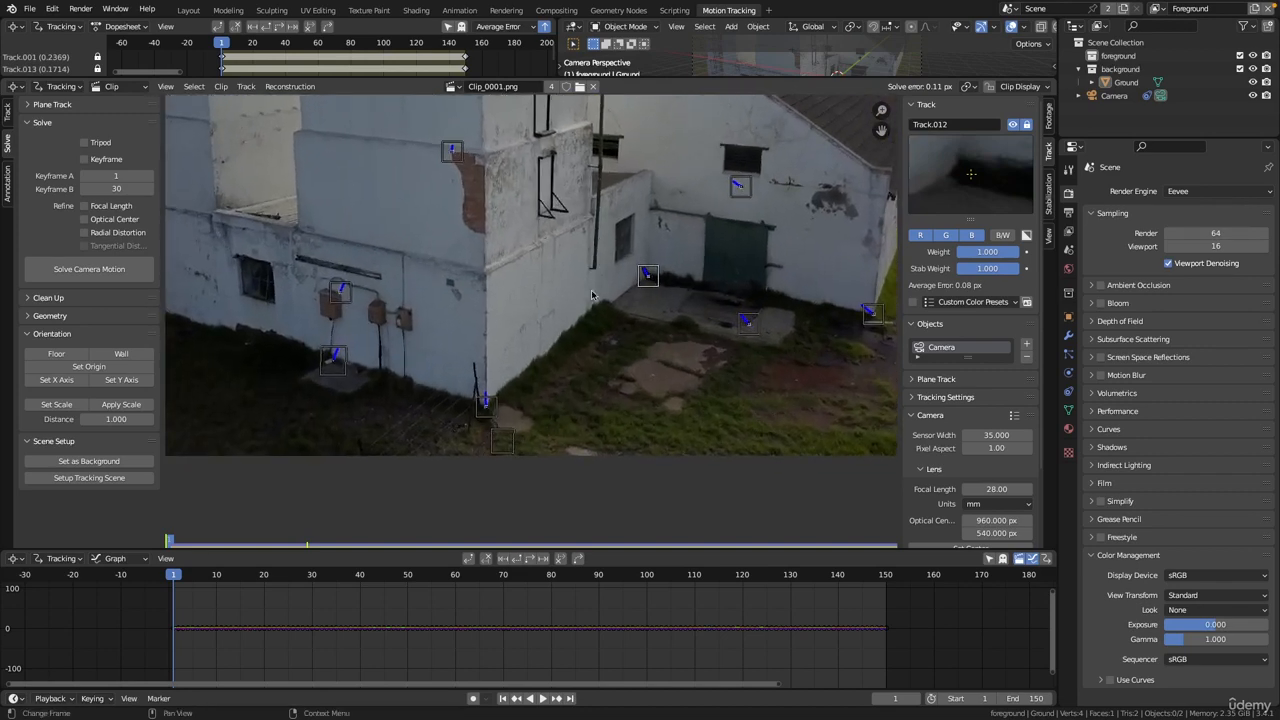
Set the scene scale from markers Track.007 and Track.012 at the side wall's base corners, using a distance of 8
left_click(504, 397)
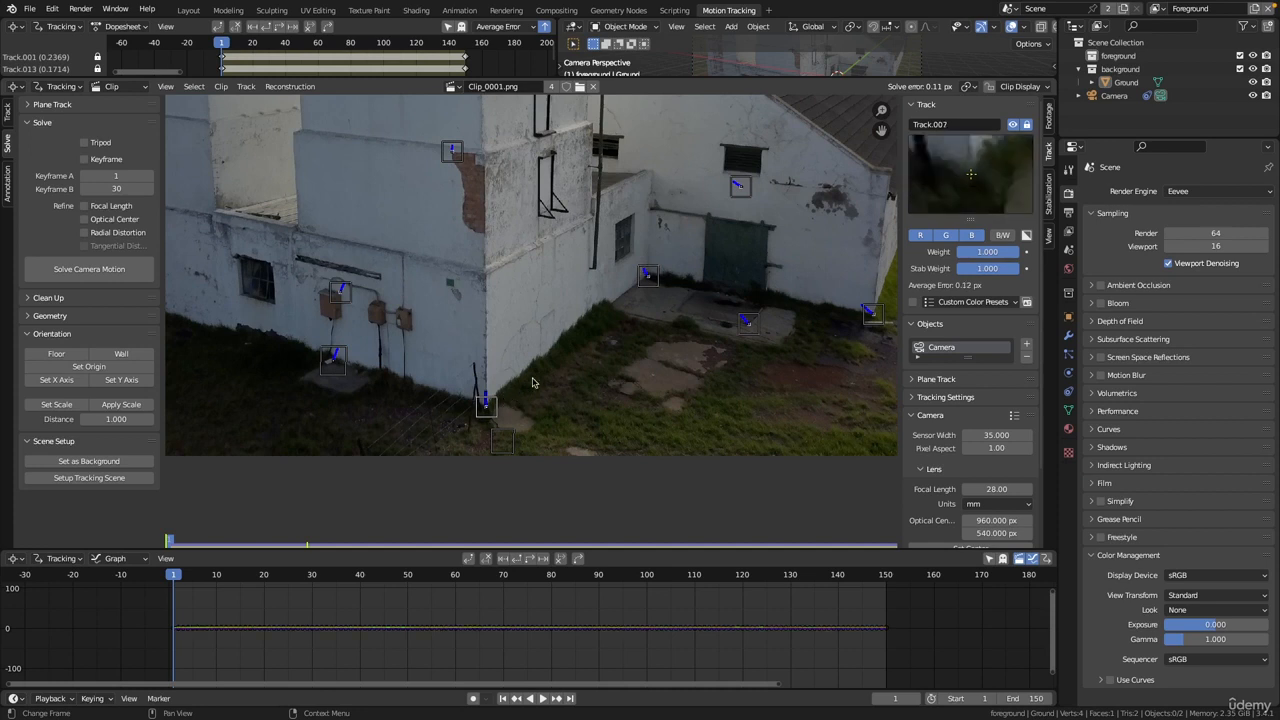
left_click(642, 293)
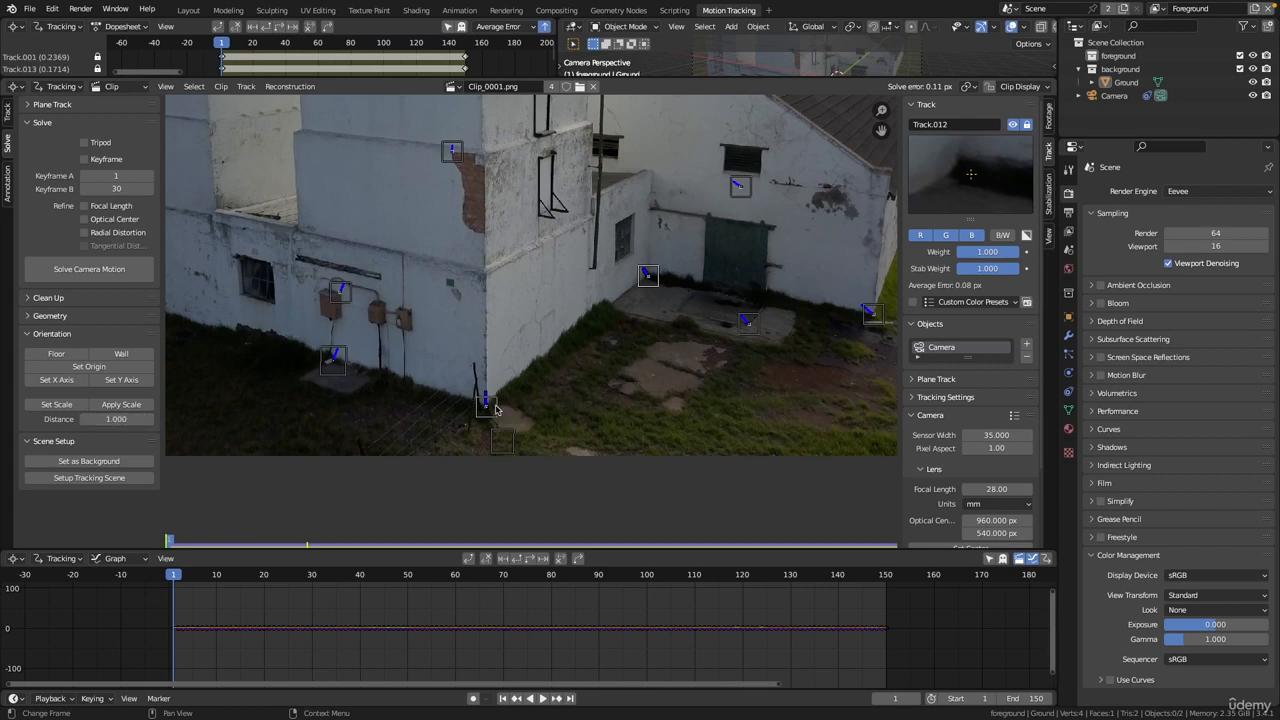
left_click(120, 419)
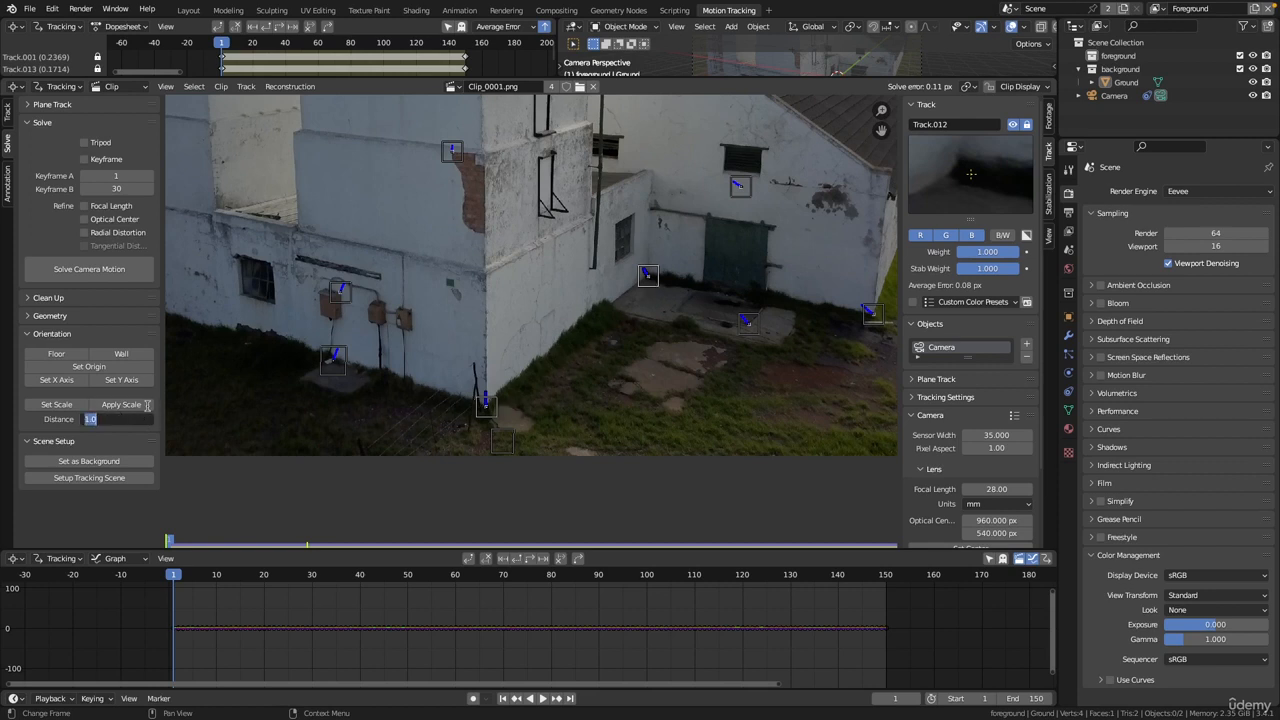
type("8")
key("Return")
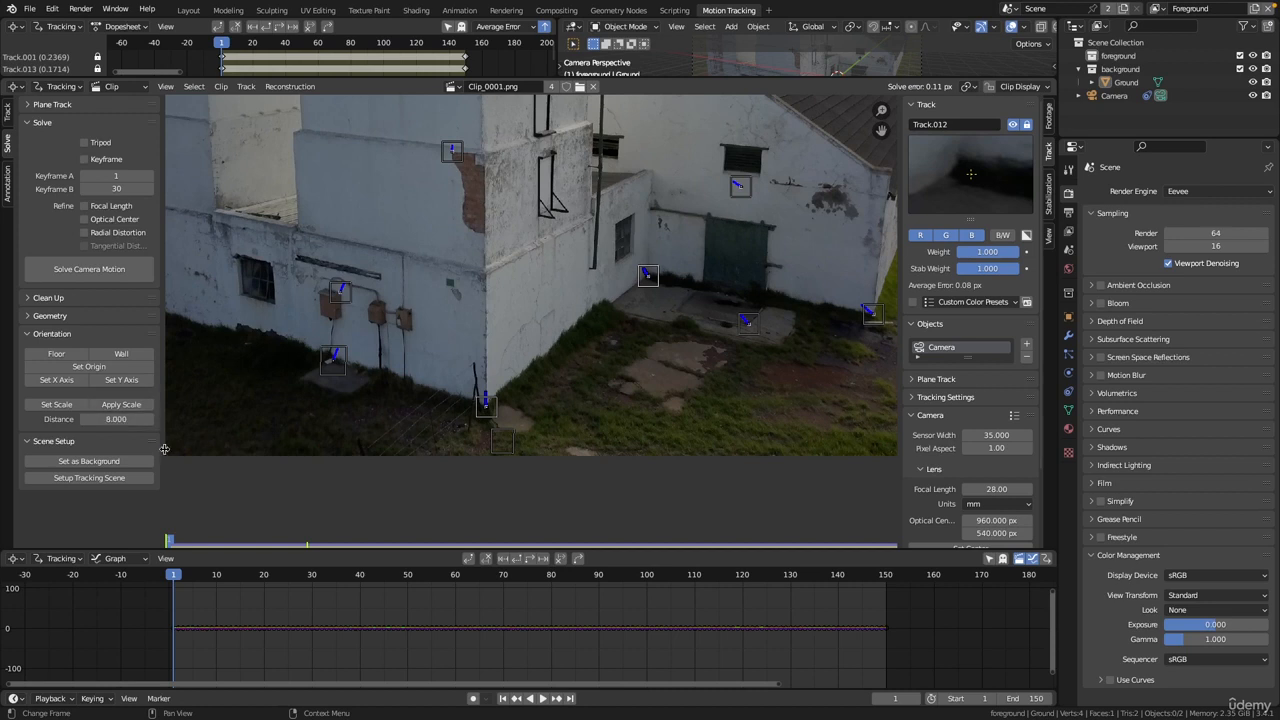
left_click(73, 407)
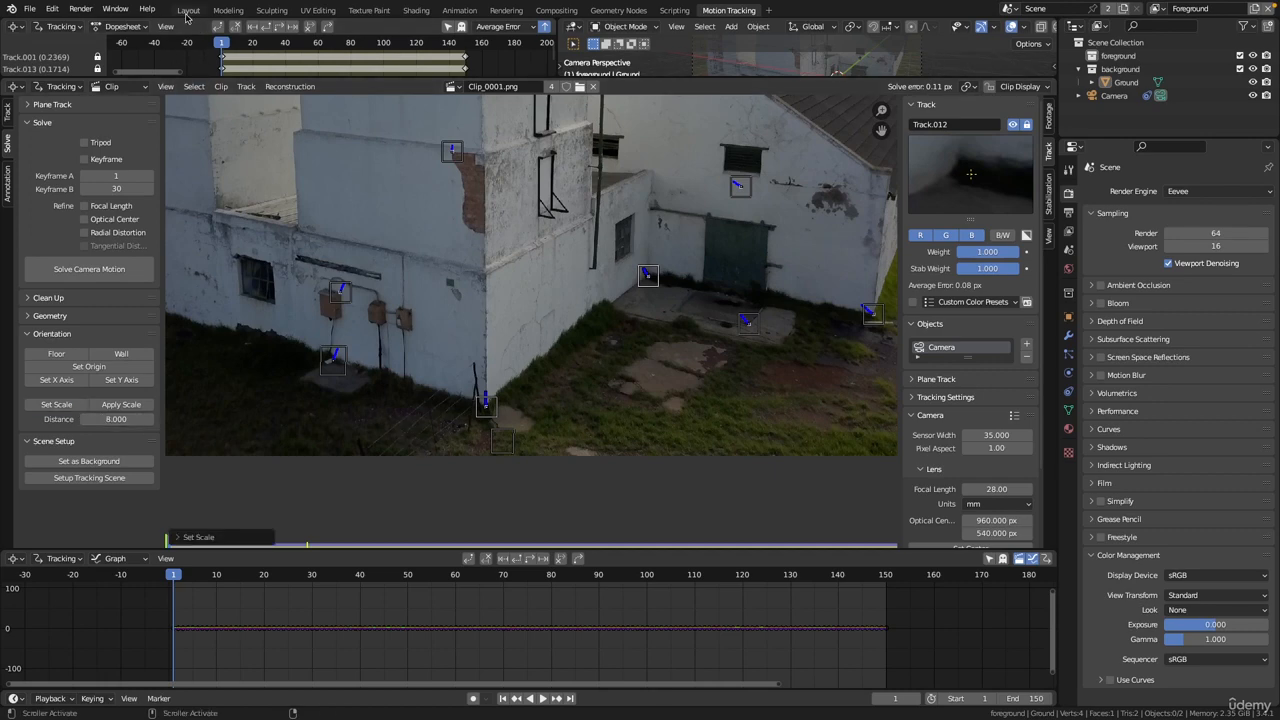
Return to the Layout workspace and play the rescaled scene through the camera to check the Ground plane, ending at frame 1
left_click(186, 11)
key("KP_0")
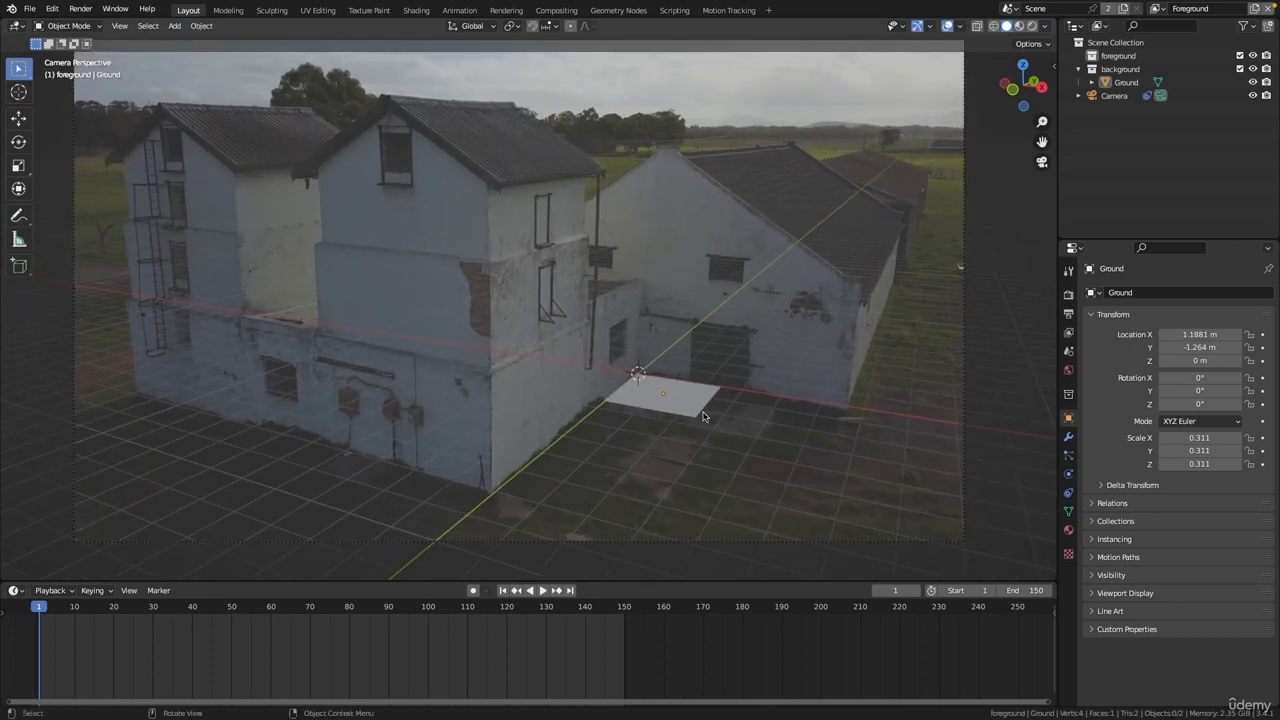
left_click(689, 393)
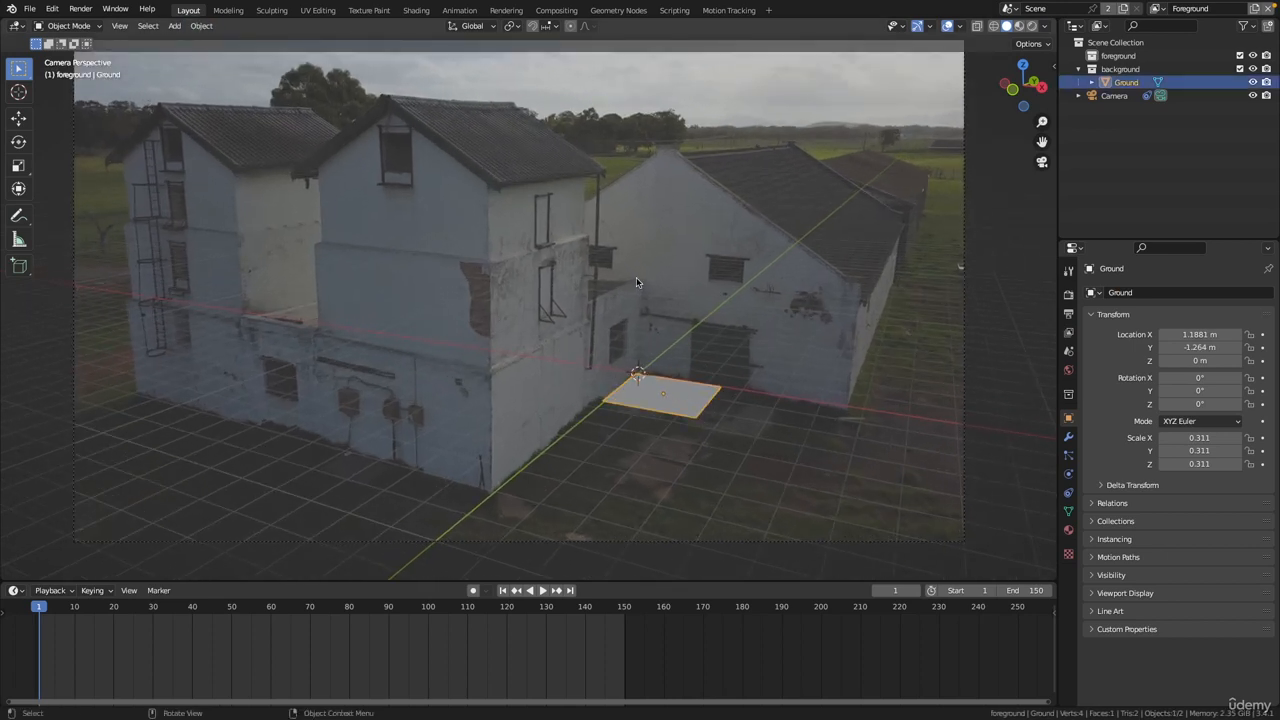
key("space")
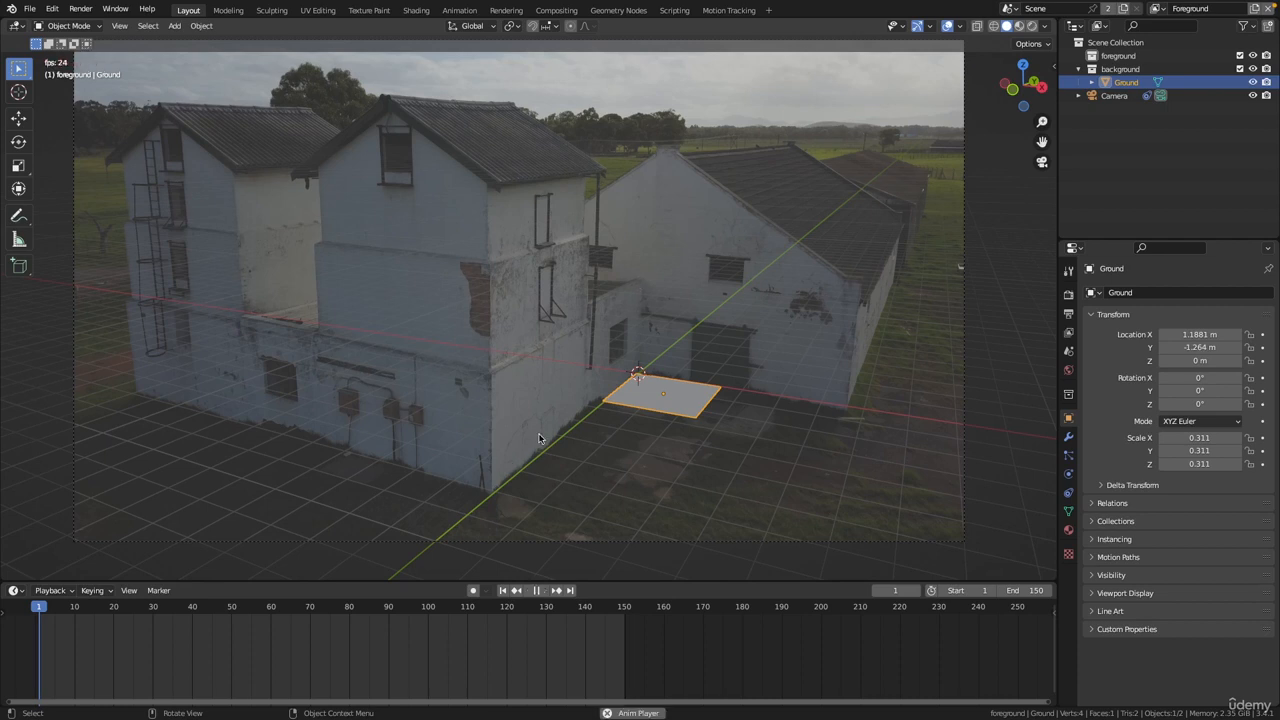
middle_click_drag(499, 468, 492, 486, "shift")
scroll(523, 469, "up", 1)
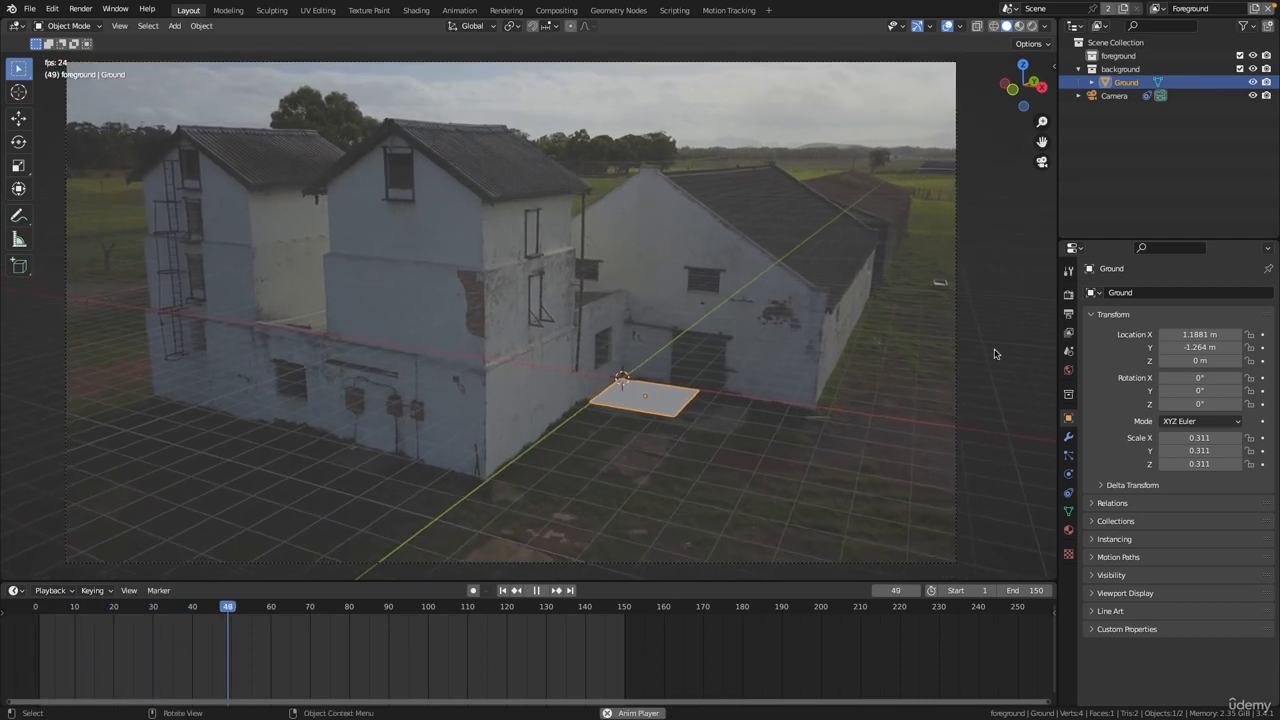
left_click(995, 355)
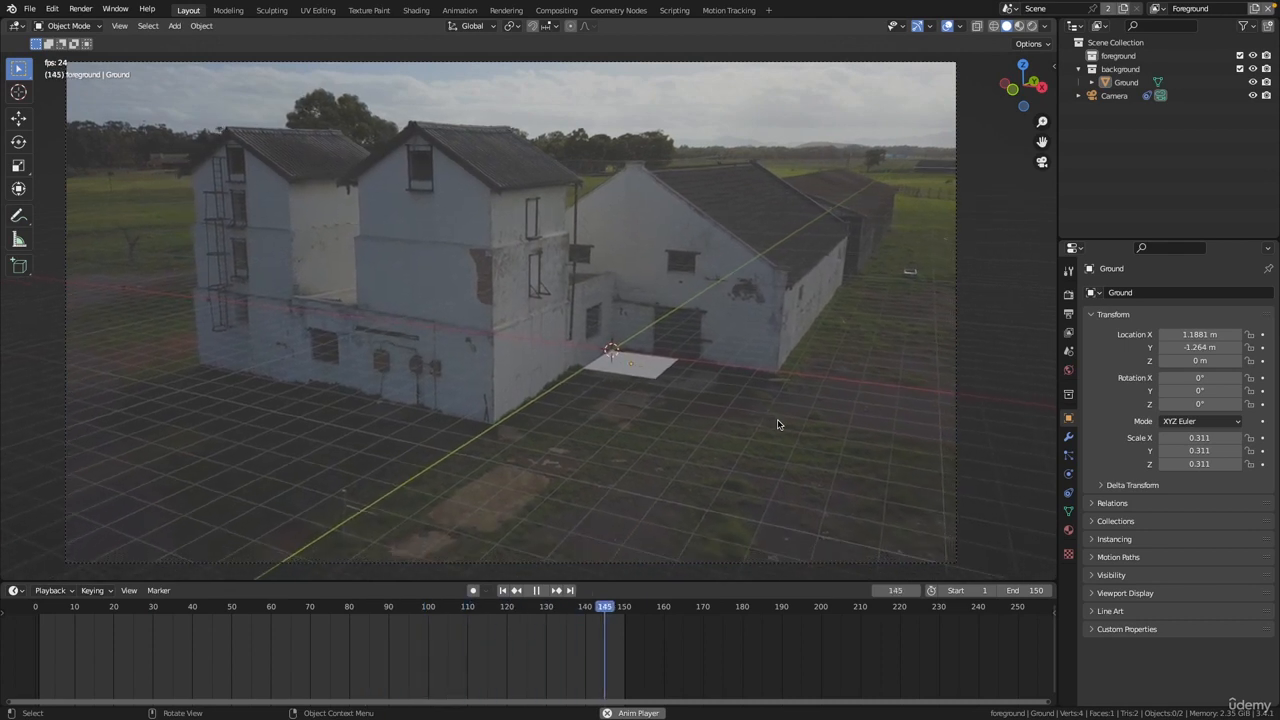
key("space")
key("shift+Left")
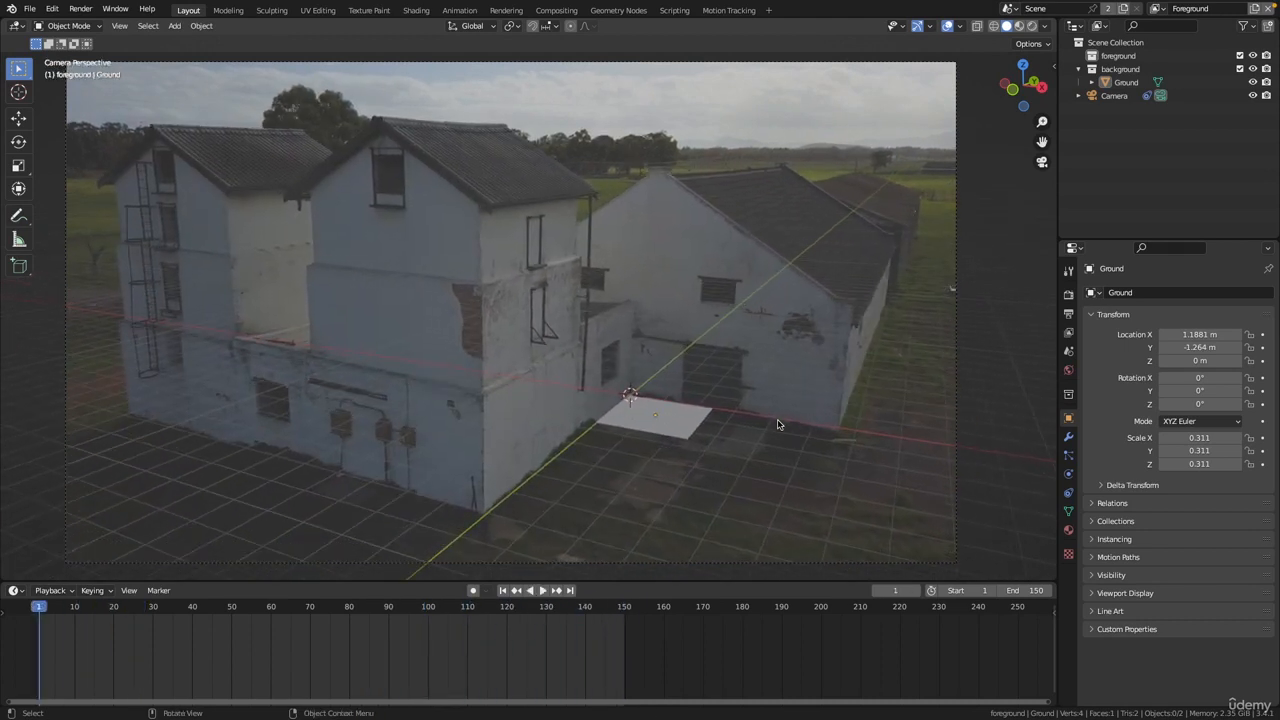
Examine how the grid, axes and Ground plane line up with the building's walls and corners in the camera view
scroll(476, 464, "down", 2)
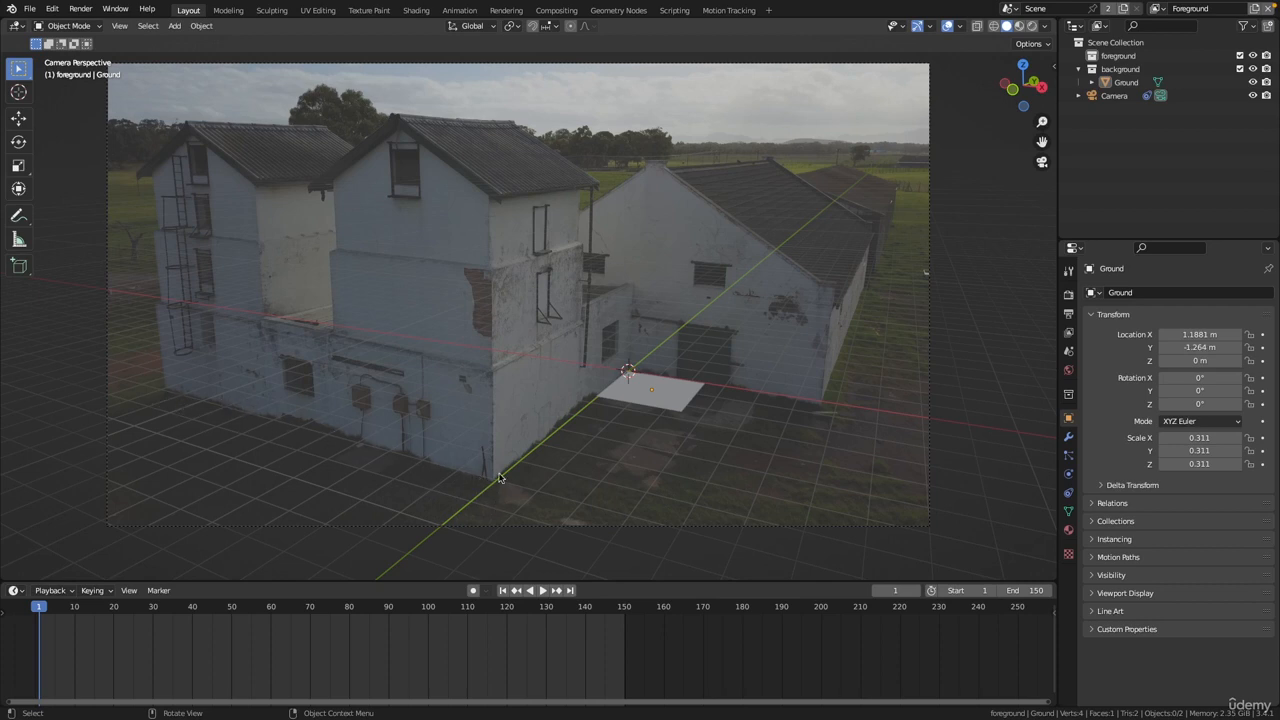
scroll(338, 409, "down", 2)
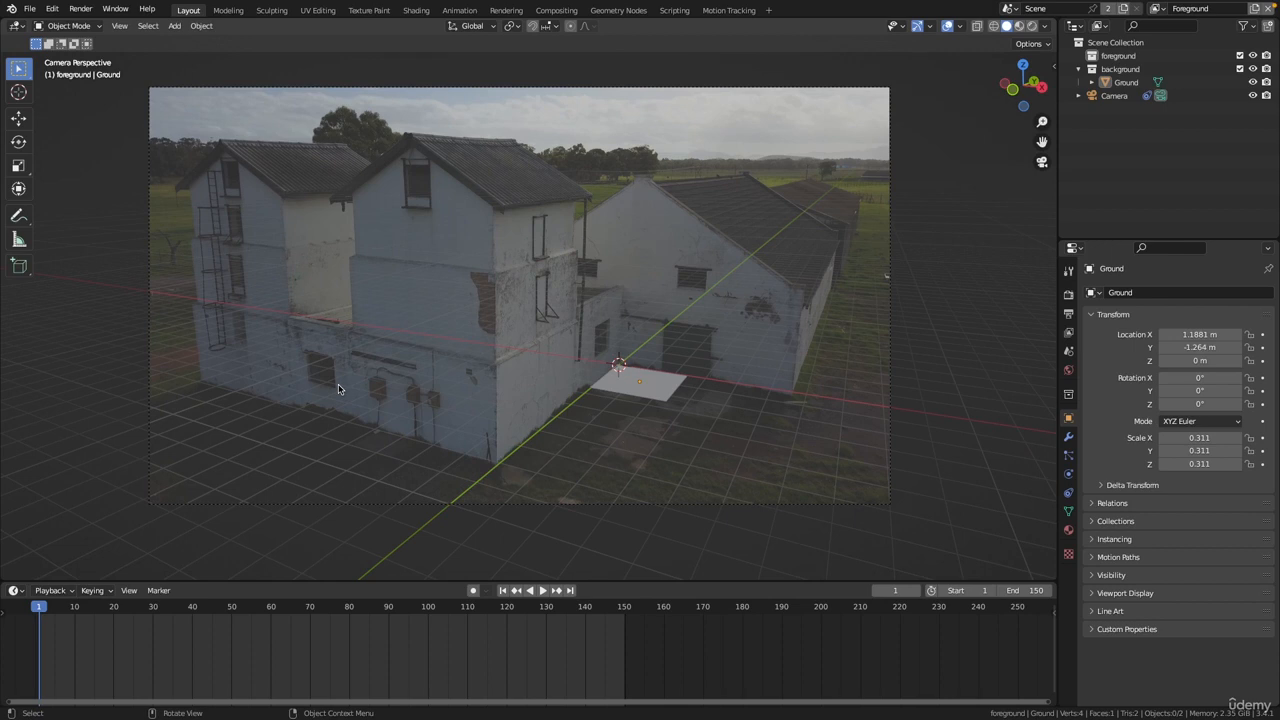
scroll(490, 378, "down", 2)
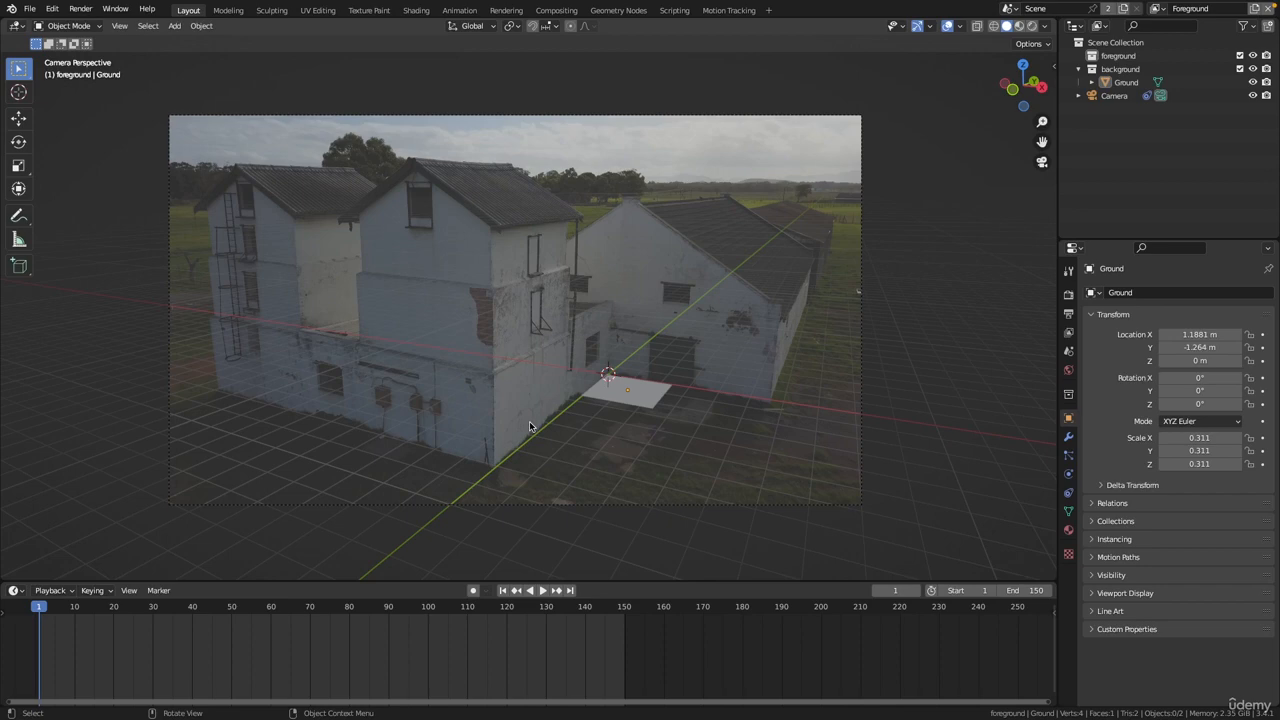
scroll(530, 426, "up", 3)
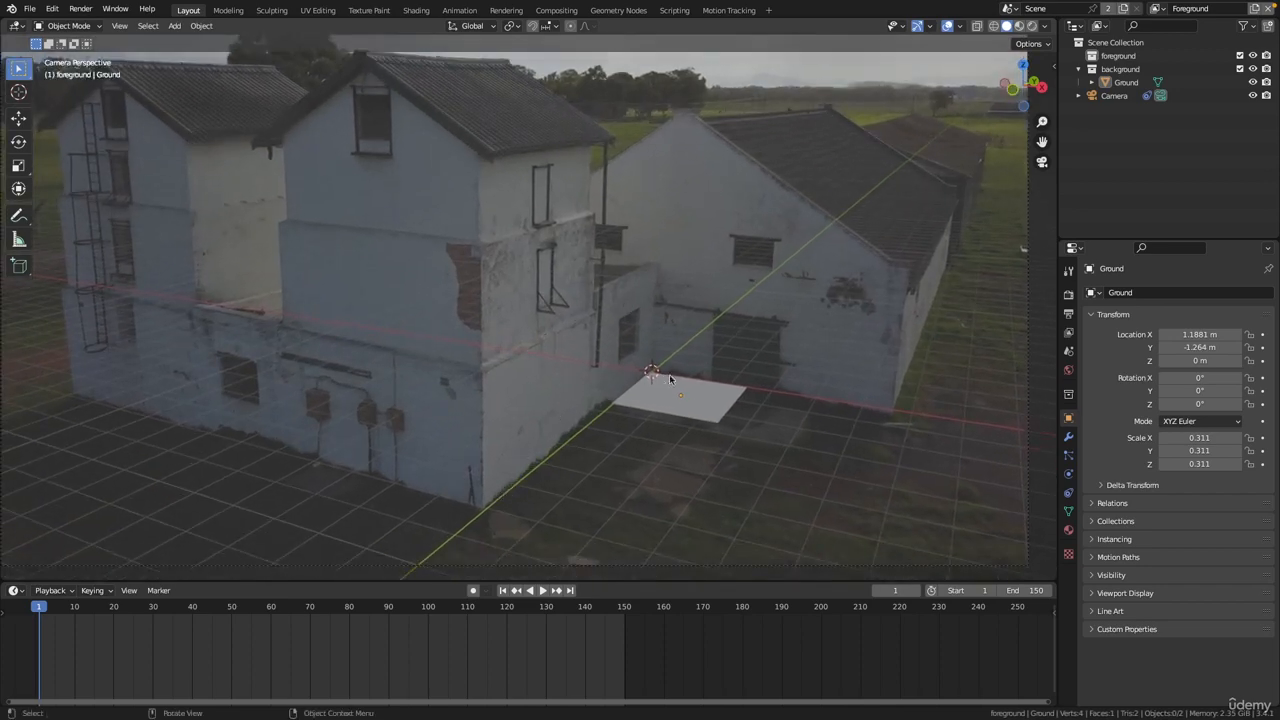
scroll(553, 458, "down", 2)
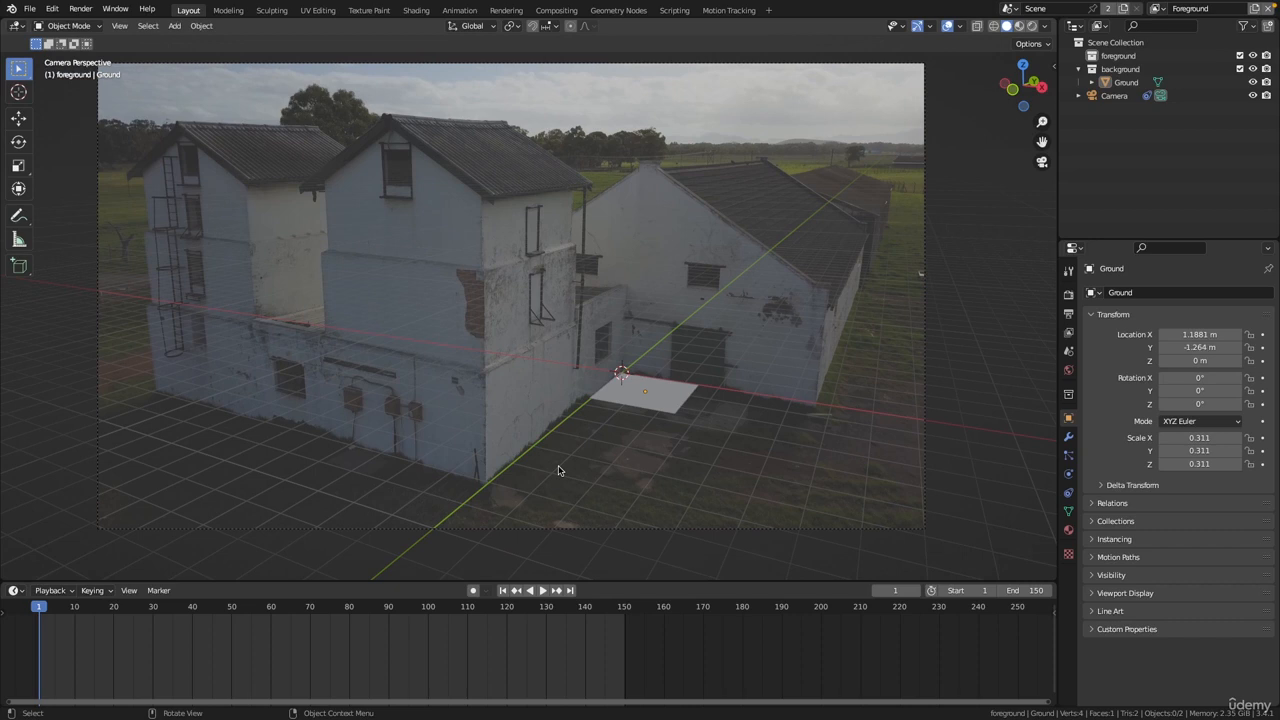
scroll(558, 474, "down", 1)
middle_click_drag(553, 486, 551, 511, "shift")
scroll(580, 400, "up", 1)
mouse_move(580, 420)
middle_mouse_down("shift")
mouse_move(602, 399)
mouse_move(588, 416)
middle_mouse_up("shift")
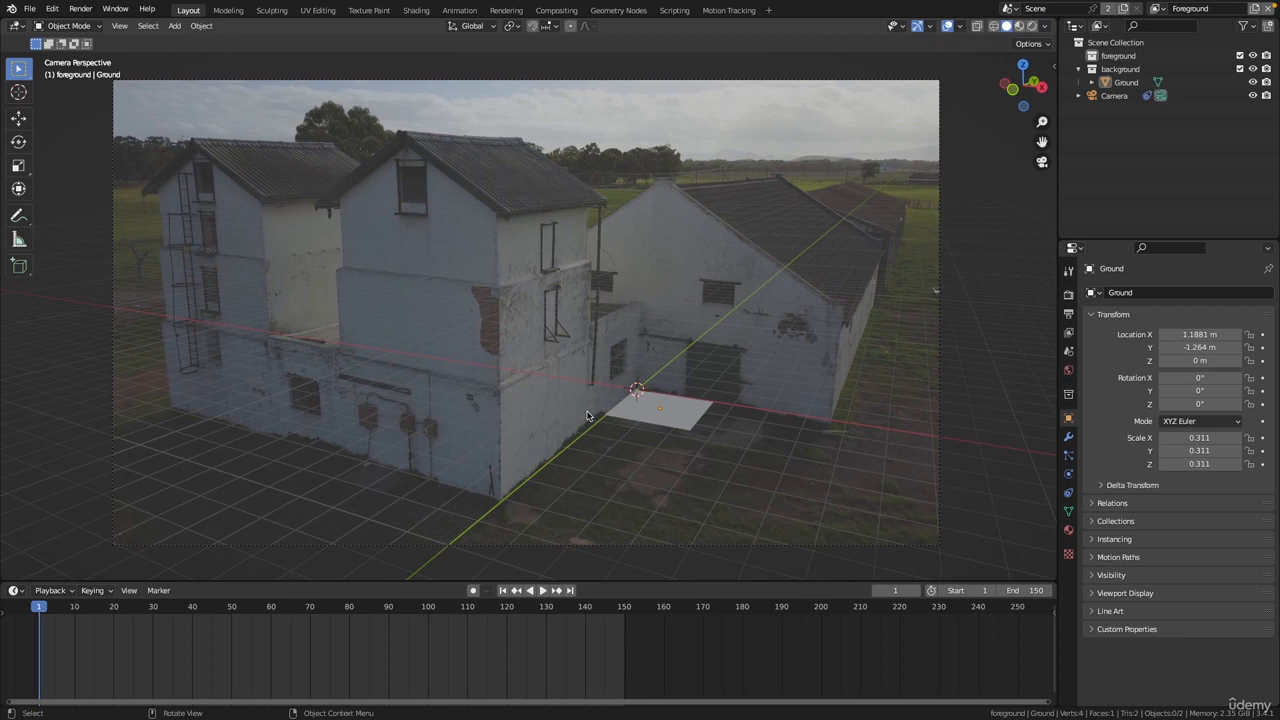
mouse_move(533, 309)
middle_mouse_down("ctrl")
mouse_move(522, 372)
mouse_move(525, 325)
middle_mouse_up("ctrl")
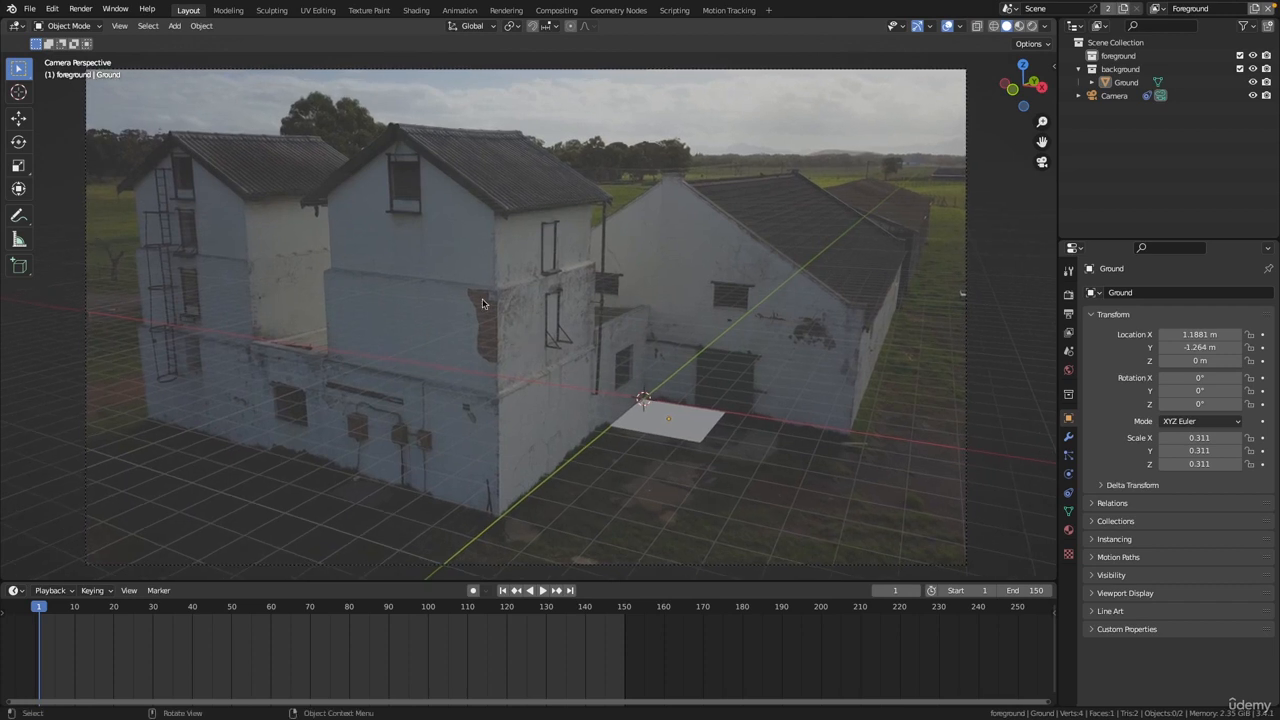
Save the project file CameraTrack_01.blend
left_click(31, 8)
left_click(60, 97)
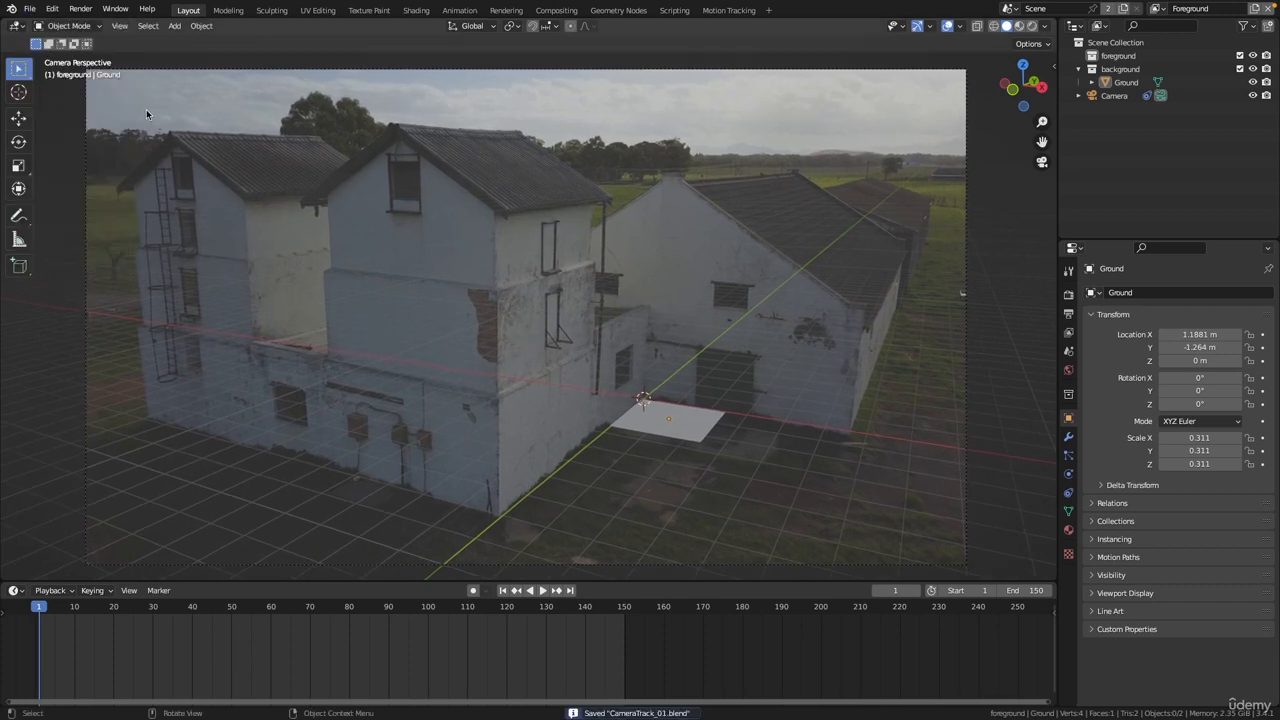